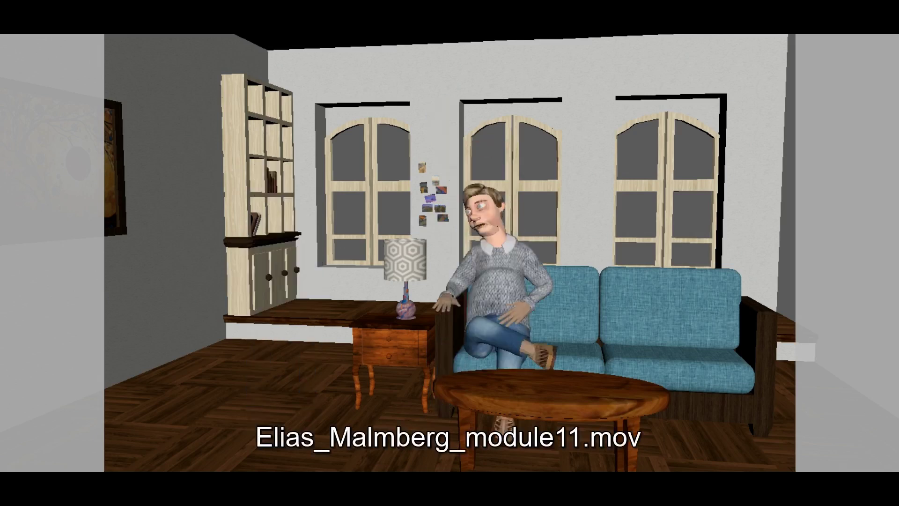
# - Review the 15-second playblast of the man standing up from the couch and return to its start outside full screen
pyautogui.press('space')
pyautogui.moveTo(441, 383)
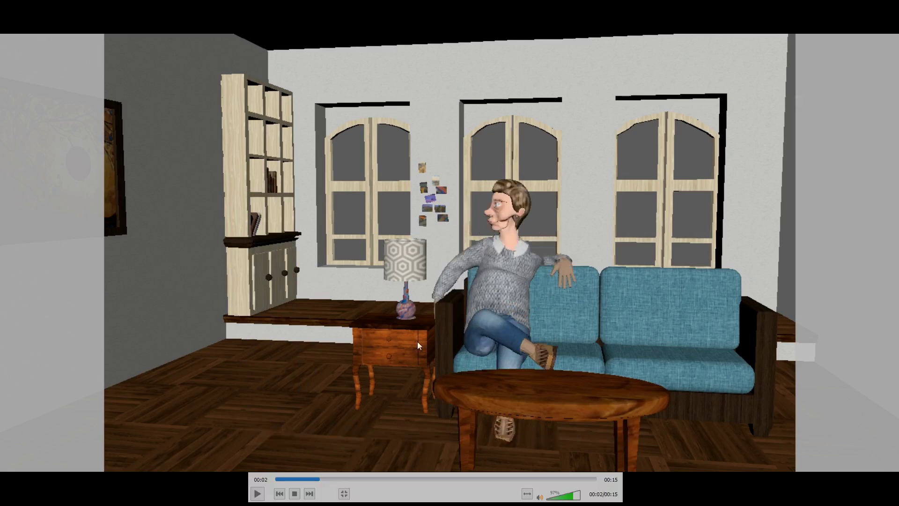
pyautogui.moveTo(321, 482); pyautogui.dragTo(496, 481)
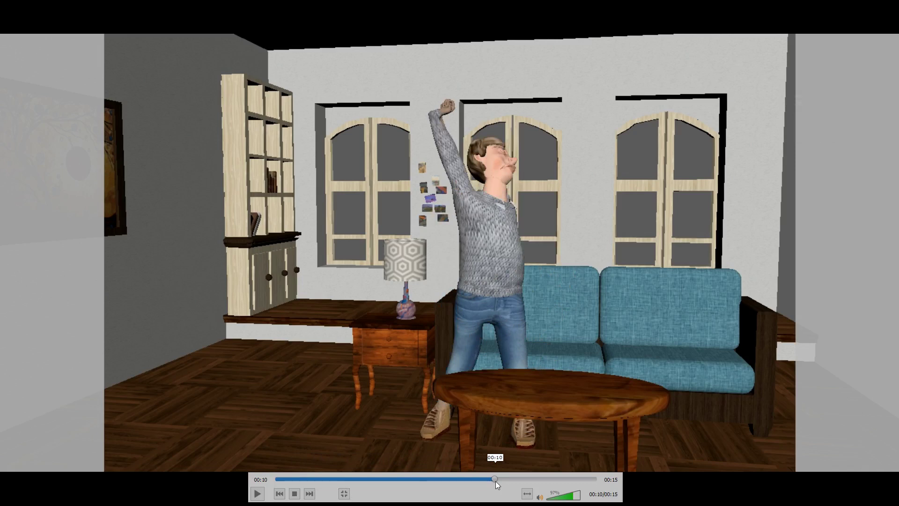
pyautogui.moveTo(550, 480); pyautogui.dragTo(558, 481)
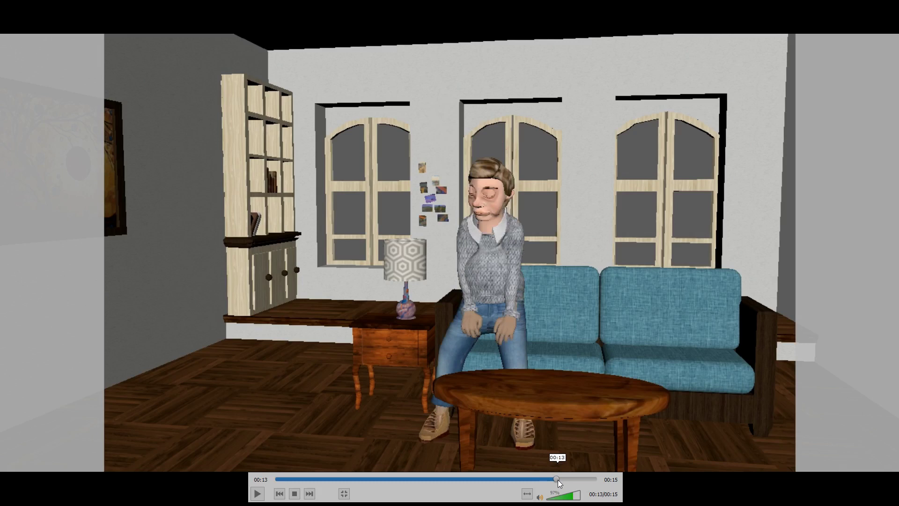
pyautogui.moveTo(596, 481); pyautogui.dragTo(568, 482)
pyautogui.click(514, 479)
pyautogui.moveTo(514, 484); pyautogui.dragTo(510, 485)
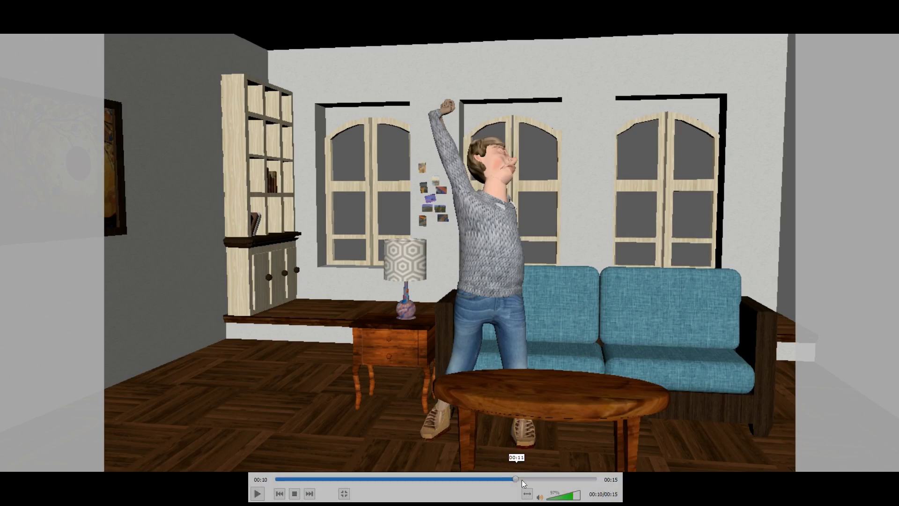
pyautogui.moveTo(530, 479); pyautogui.dragTo(200, 474)
pyautogui.doubleClick(330, 364)
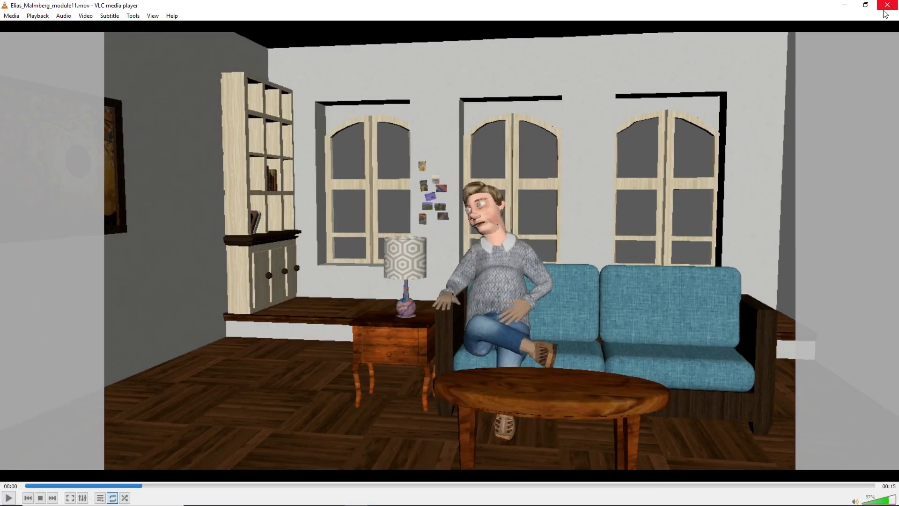
# - Switch to Maya and scrub the stand up shot 9 scene through the seated poses to frame 196
pyautogui.hotkey('alt', 'Tab')
pyautogui.click(654, 150)
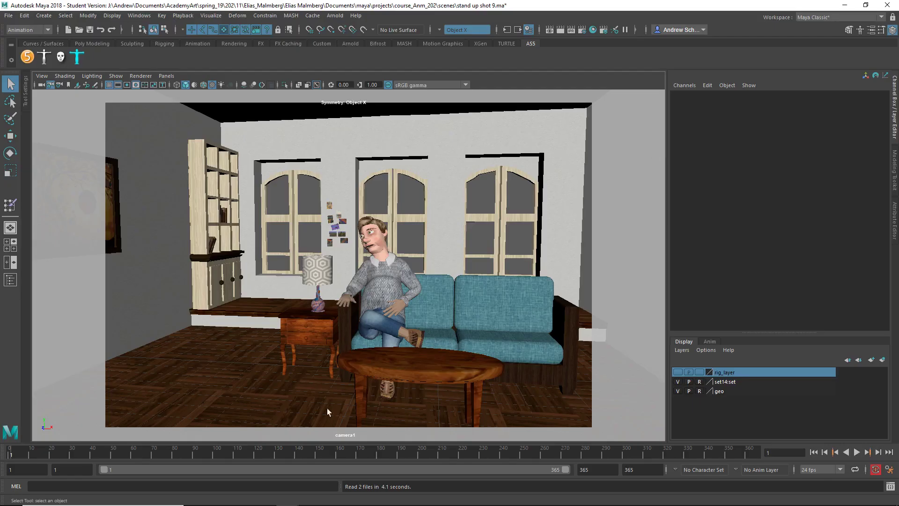
pyautogui.moveTo(35, 455); pyautogui.dragTo(331, 457)
pyautogui.moveTo(387, 457); pyautogui.dragTo(411, 456)
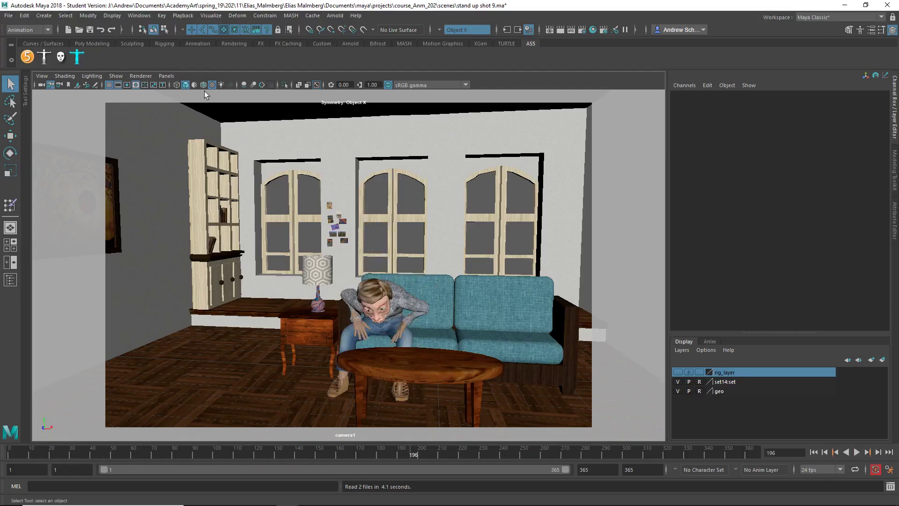
# - Display the rig's control curves with rig_layer visible and examine how they follow the character, stopping at frame 149
pyautogui.click(117, 77)
pyautogui.click(125, 135)
pyautogui.click(677, 371)
pyautogui.moveTo(213, 456); pyautogui.dragTo(743, 464)
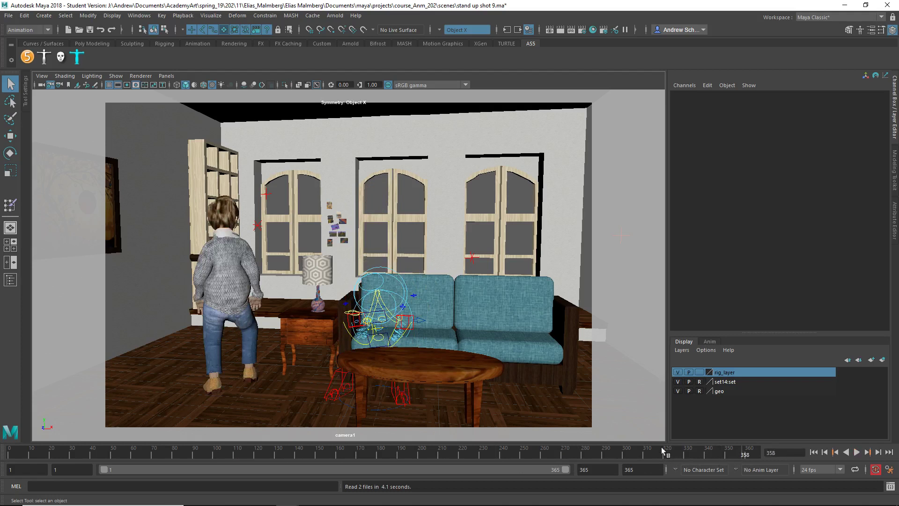
pyautogui.moveTo(723, 458); pyautogui.dragTo(90, 457)
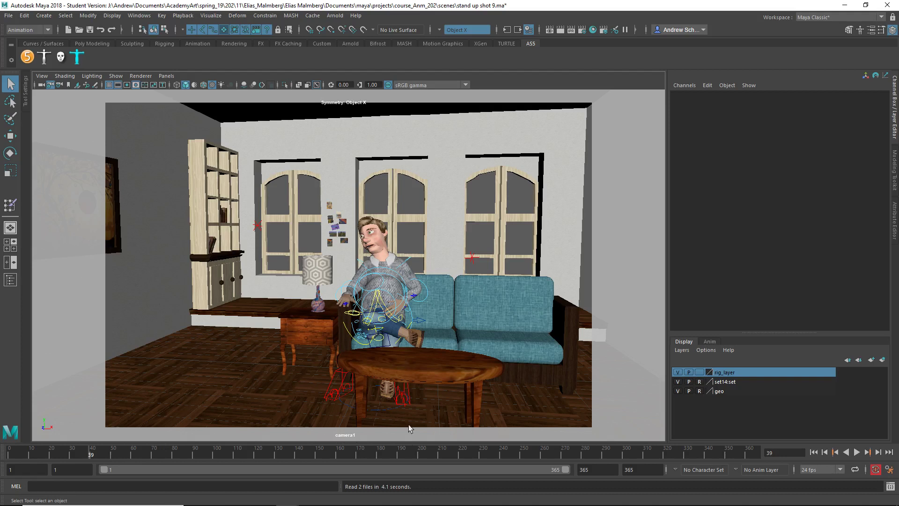
pyautogui.hotkey('alt', 'v')
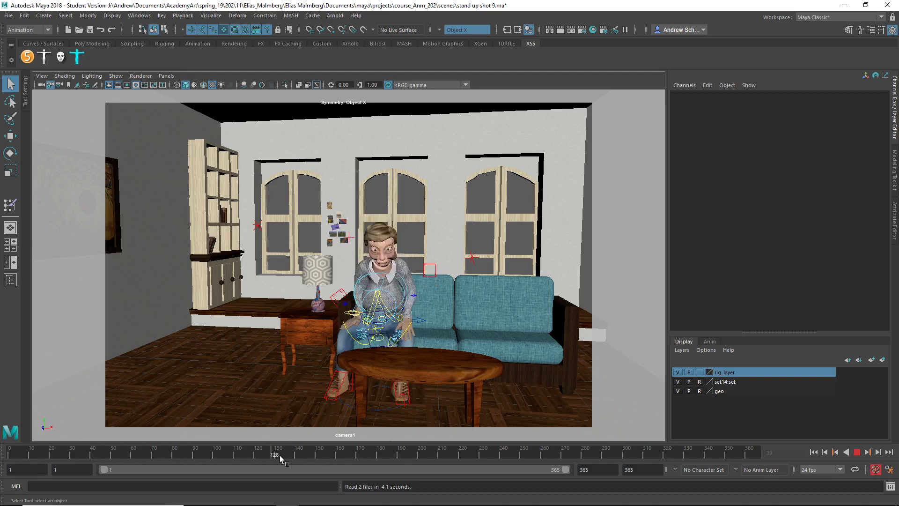
pyautogui.moveTo(215, 459)
pyautogui.mouseDown()
pyautogui.moveTo(32, 461)
pyautogui.moveTo(313, 459)
pyautogui.mouseUp()
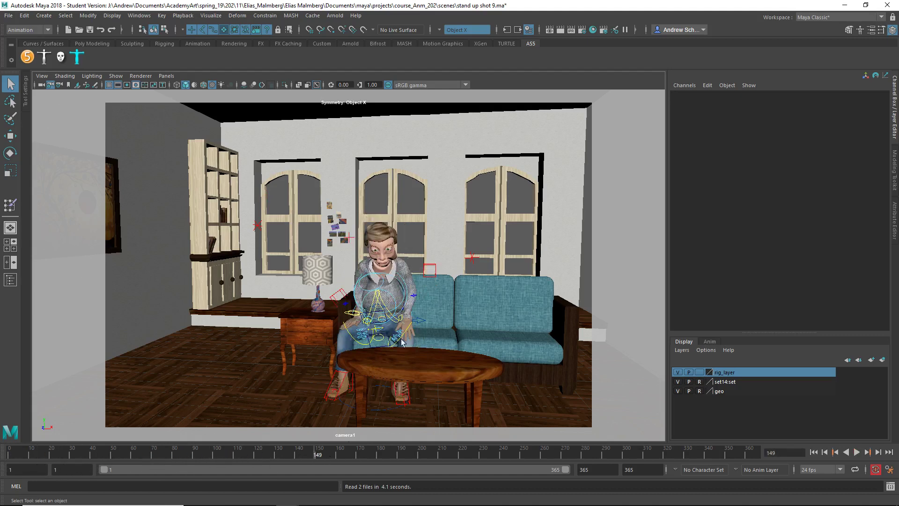
# - In the perspective view, rotate the FKChest_M control to about 20.2 degrees on Z and key it at frame 149
pyautogui.press('space')
pyautogui.moveTo(391, 320); pyautogui.dragTo(337, 299)
pyautogui.keyDown('alt'); pyautogui.moveTo(337, 300); pyautogui.dragTo(394, 303, button='right'); pyautogui.keyUp('alt')
pyautogui.click(375, 296)
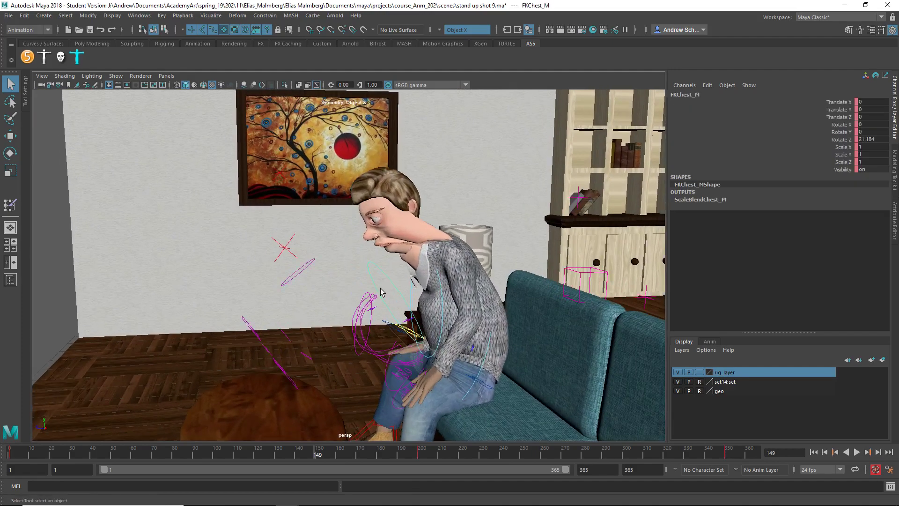
pyautogui.press('e')
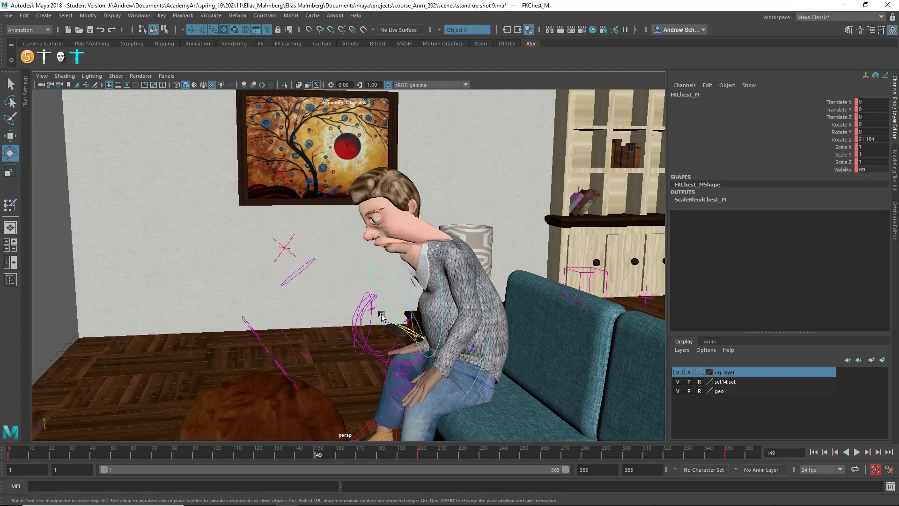
pyautogui.moveTo(385, 306); pyautogui.dragTo(395, 296)
pyautogui.moveTo(395, 296); pyautogui.dragTo(431, 287, button='middle')
pyautogui.press('s')
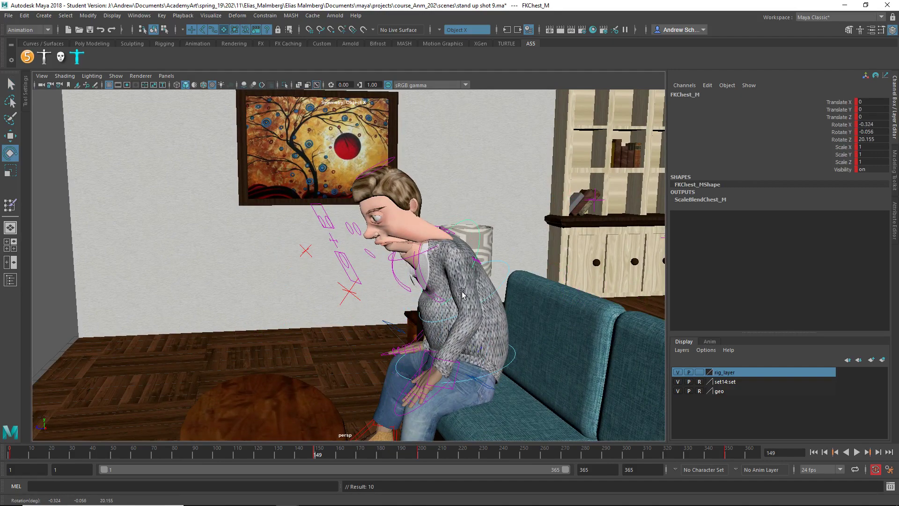
# - Review the whole shot in the perspective view and scrub to the final frame, 365
pyautogui.keyDown('alt'); pyautogui.moveTo(457, 299); pyautogui.dragTo(397, 329); pyautogui.keyUp('alt')
pyautogui.hotkey('alt', 'v')
pyautogui.moveTo(426, 457); pyautogui.dragTo(0, 440)
pyautogui.keyDown('alt'); pyautogui.moveTo(281, 416); pyautogui.dragTo(329, 364); pyautogui.keyUp('alt')
pyautogui.moveTo(438, 449); pyautogui.dragTo(753, 468)
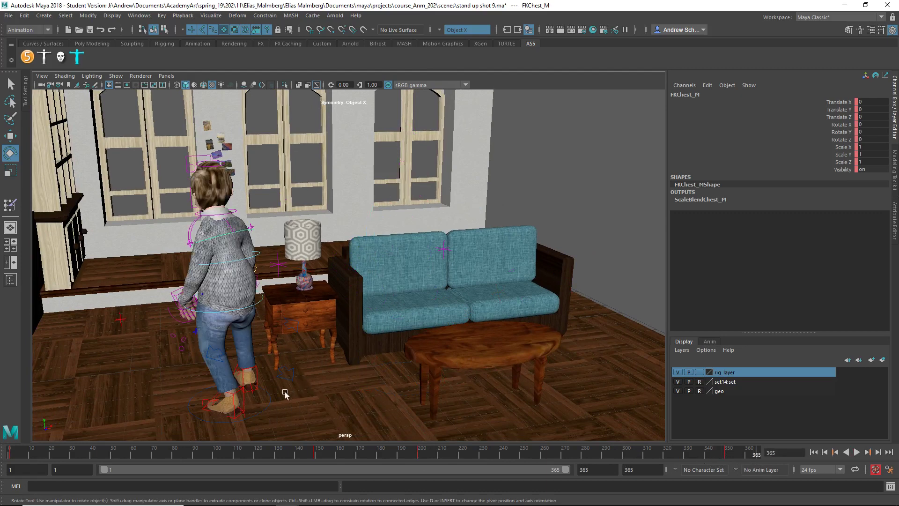
# - Delete the keys on the Main control's translate, rotate, scale and visibility channels, and select the RootX_M control
pyautogui.click(266, 405)
pyautogui.click(269, 406)
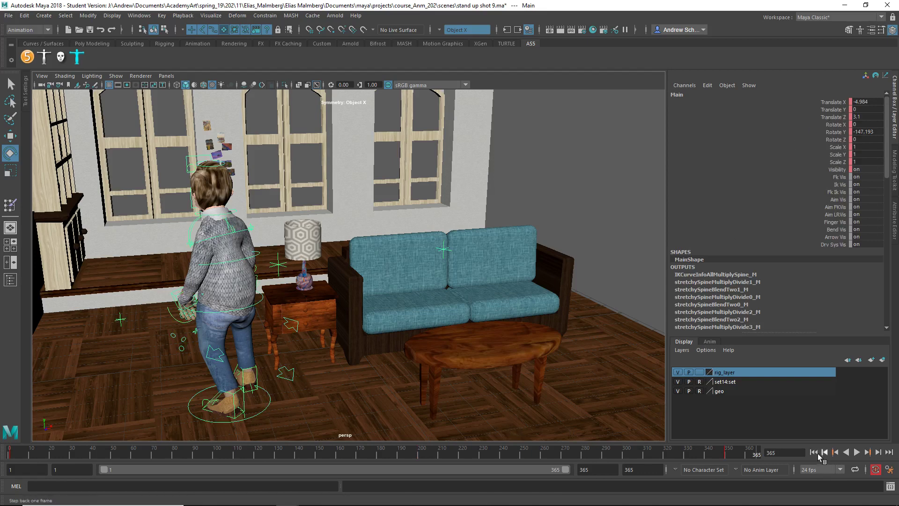
pyautogui.click(814, 452)
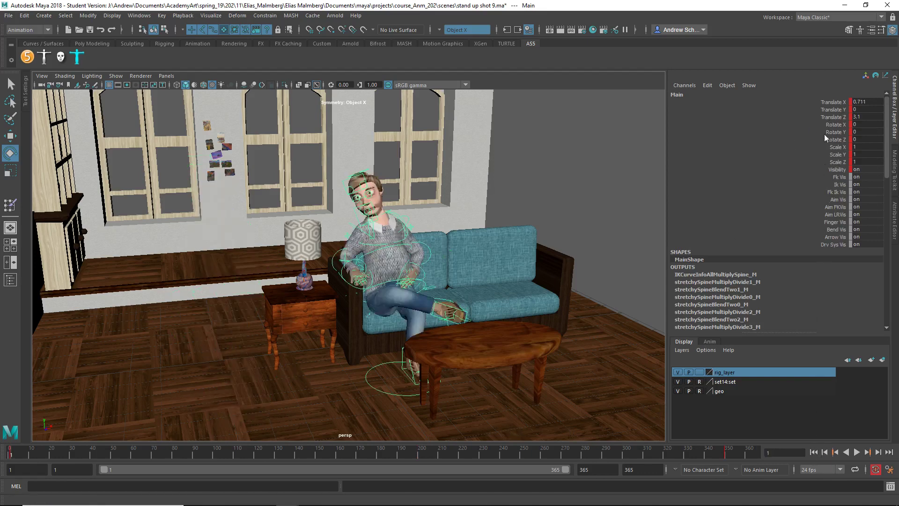
pyautogui.moveTo(839, 102); pyautogui.dragTo(841, 170)
pyautogui.rightClick(840, 170)
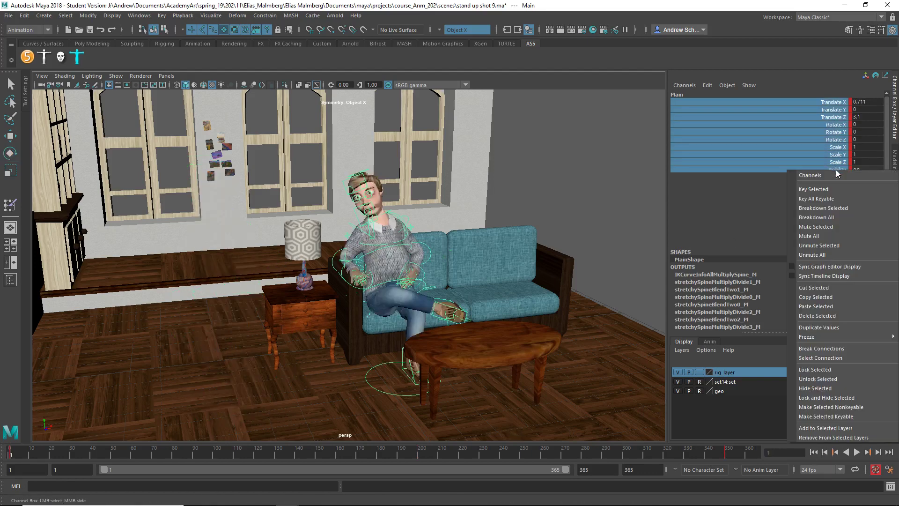
pyautogui.click(833, 316)
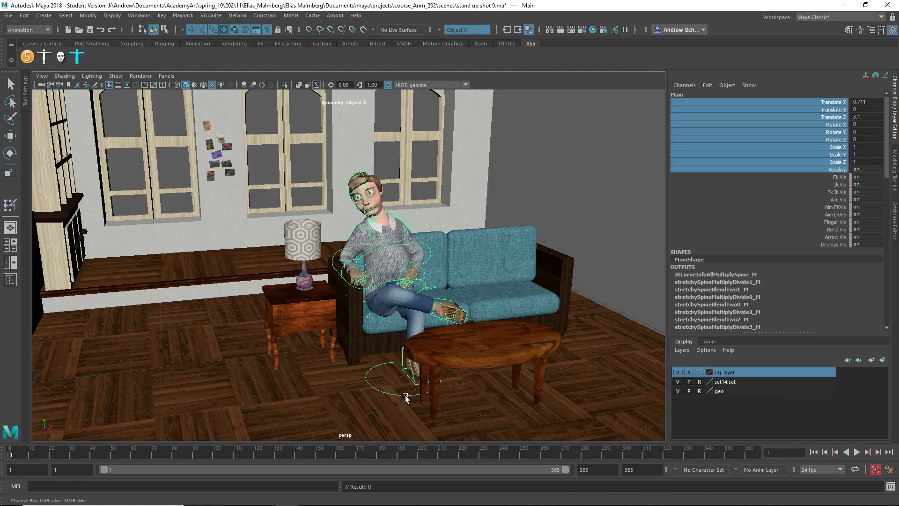
pyautogui.click(433, 286)
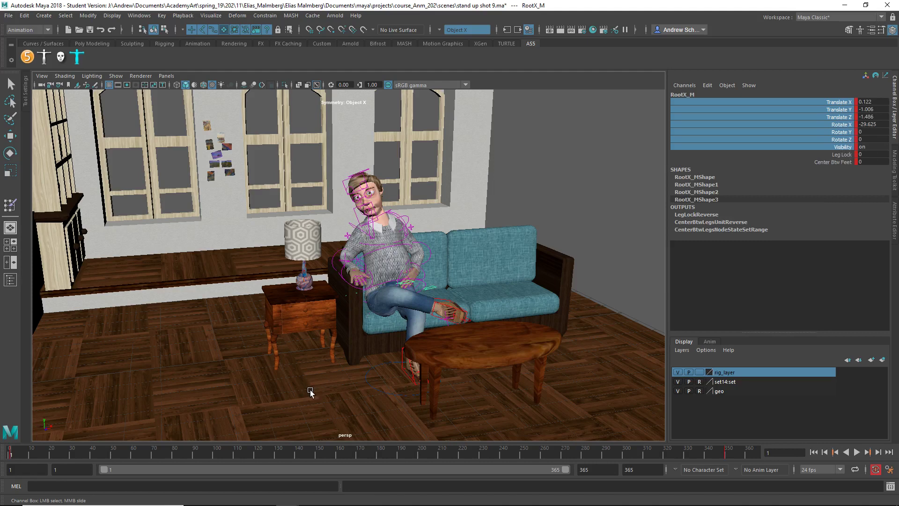
# - Open the scene male 45 pose.ma, discarding the changes to stand up shot 9.ma
pyautogui.click(8, 15)
pyautogui.click(18, 41)
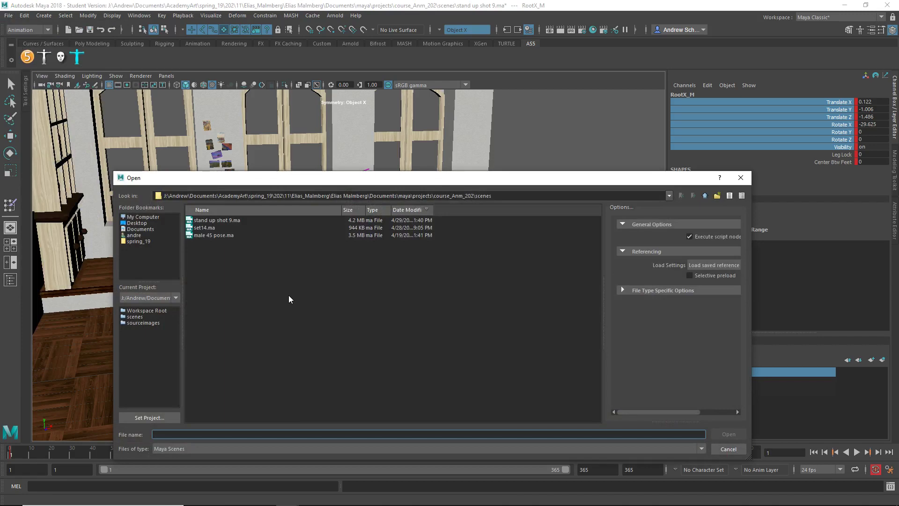
pyautogui.doubleClick(208, 234)
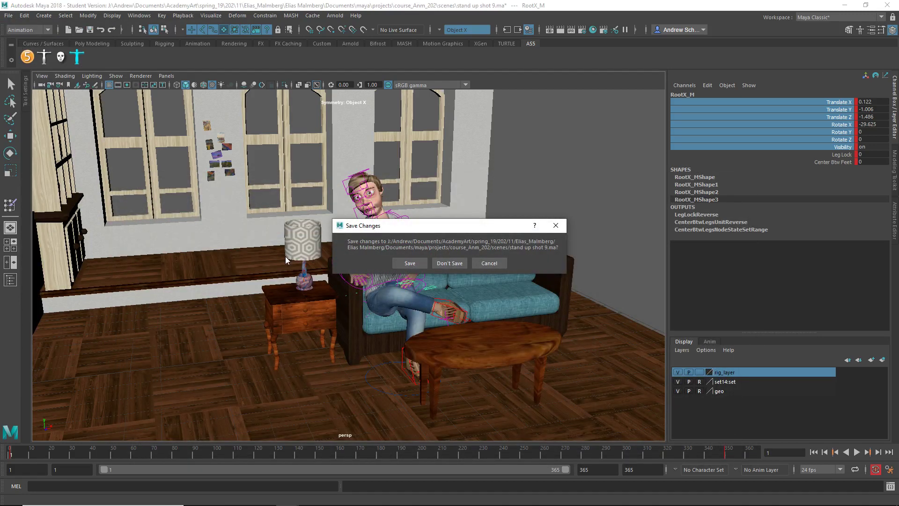
pyautogui.click(450, 263)
pyautogui.click(421, 265)
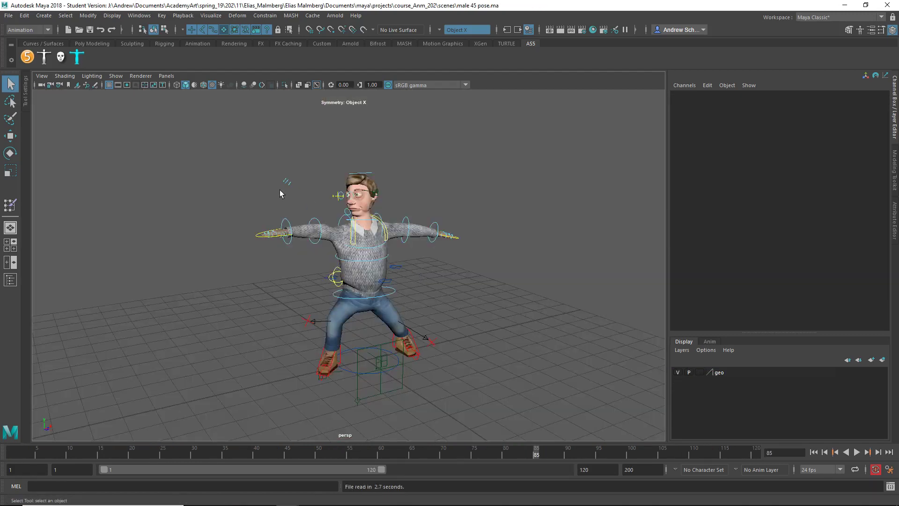
# - Reset the character to its default pose with the biped picker and close the picker
pyautogui.click(44, 60)
pyautogui.click(211, 311)
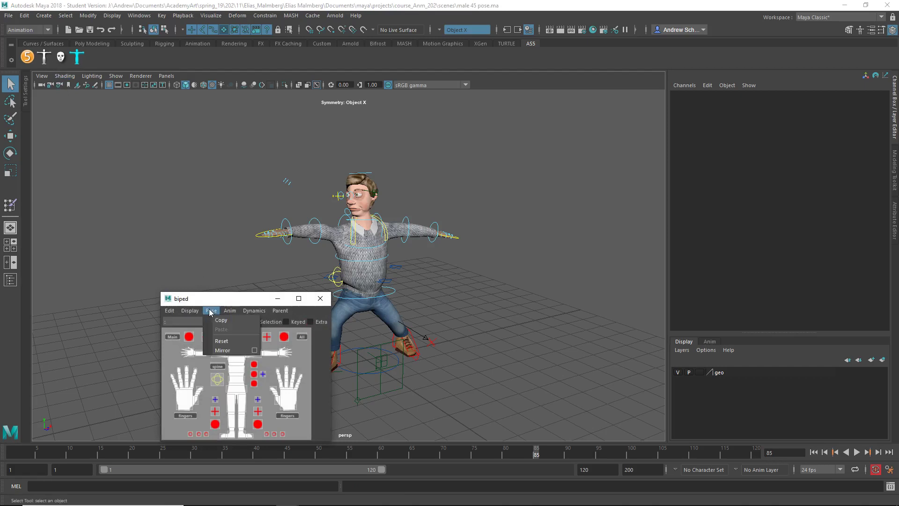
pyautogui.click(221, 340)
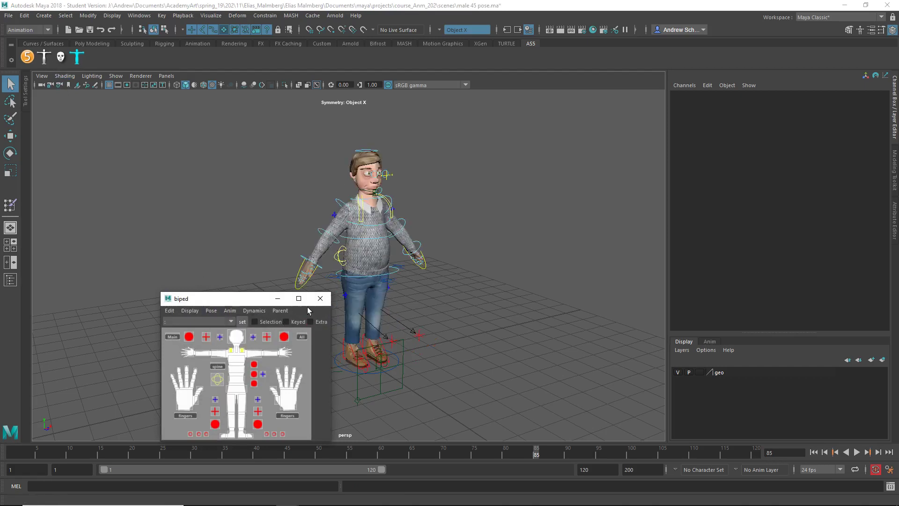
pyautogui.click(320, 299)
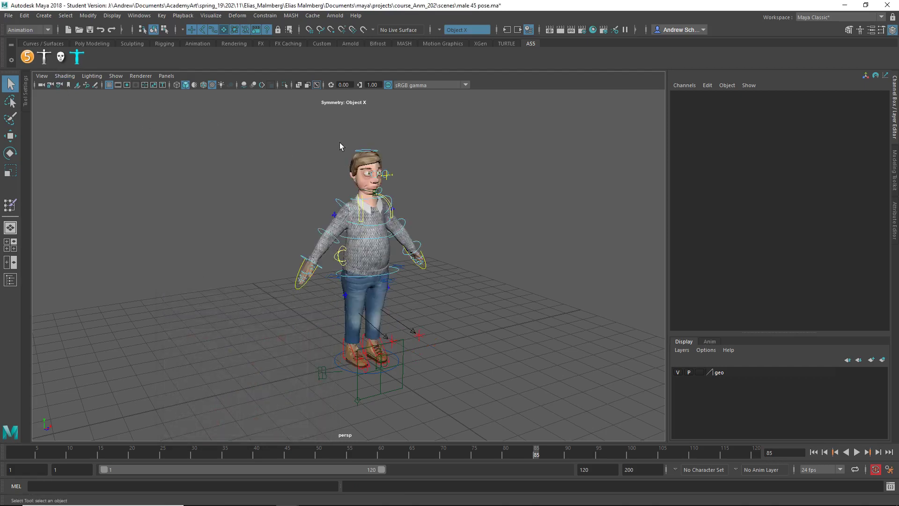
# - Try moving the character's body with the RootX_M control and undo the move
pyautogui.keyDown('alt'); pyautogui.moveTo(355, 168); pyautogui.dragTo(441, 261, button='right'); pyautogui.keyUp('alt')
pyautogui.keyDown('alt'); pyautogui.moveTo(470, 245); pyautogui.dragTo(403, 253); pyautogui.keyUp('alt')
pyautogui.click(428, 245)
pyautogui.press('e')
pyautogui.hotkey('ctrl', 'z')
pyautogui.keyDown('alt'); pyautogui.moveTo(403, 253); pyautogui.dragTo(400, 311, button='right'); pyautogui.keyUp('alt')
pyautogui.keyDown('alt'); pyautogui.moveTo(400, 311); pyautogui.dragTo(389, 394); pyautogui.keyUp('alt')
pyautogui.click(404, 394)
pyautogui.press('w')
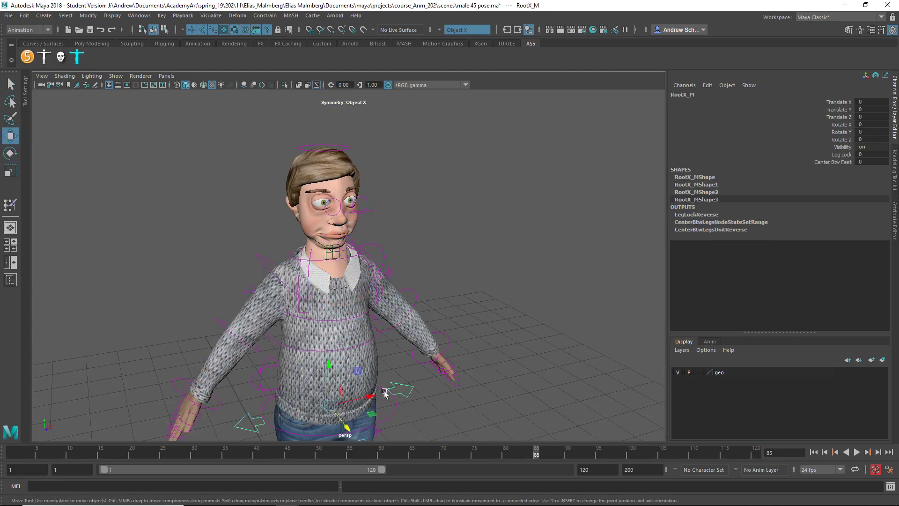
pyautogui.moveTo(330, 405); pyautogui.dragTo(363, 381)
pyautogui.hotkey('ctrl', 'z')
# - Try rotating the character's head with the FKHead_M control and undo the rotation
pyautogui.click(327, 148)
pyautogui.press('e')
pyautogui.click(348, 149)
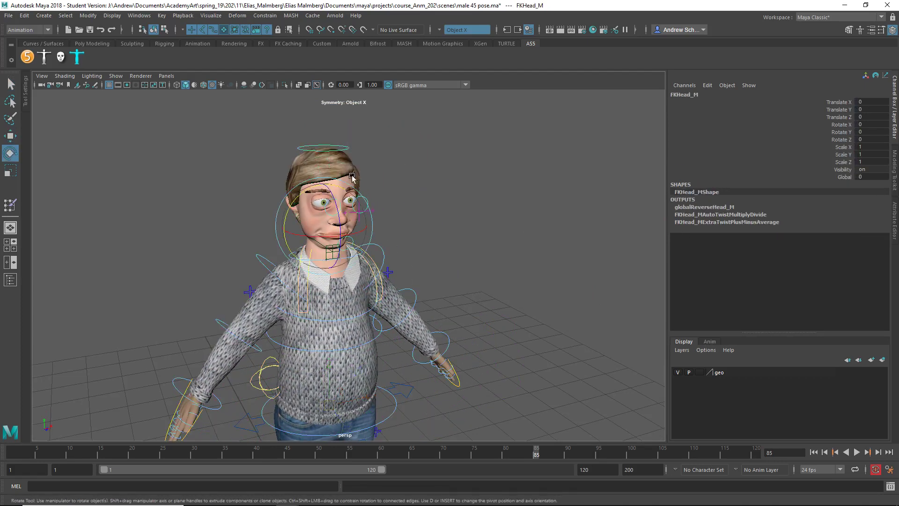
pyautogui.moveTo(351, 182); pyautogui.dragTo(365, 211)
pyautogui.hotkey('ctrl', 'z')
# - Select the character's head mesh and convert the selection to all of its vertices
pyautogui.click(413, 216)
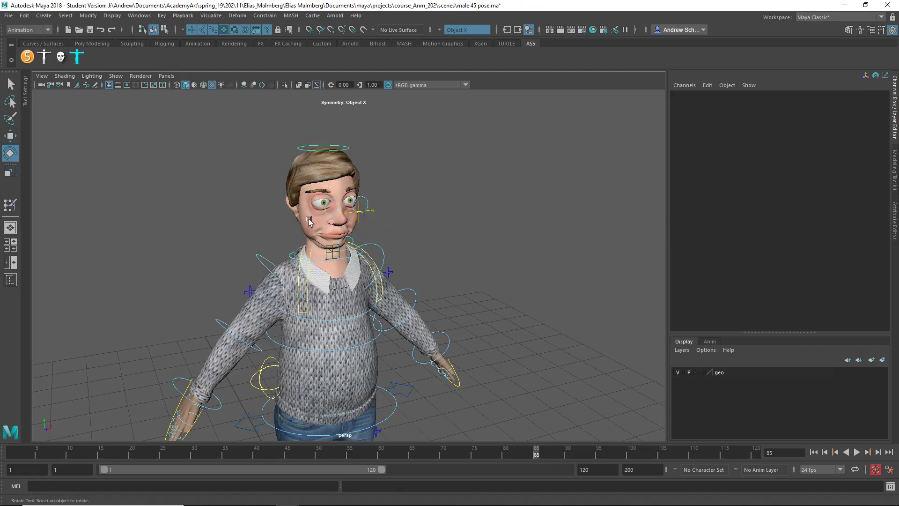
pyautogui.click(308, 220)
pyautogui.hotkey('ctrl', 'F9')
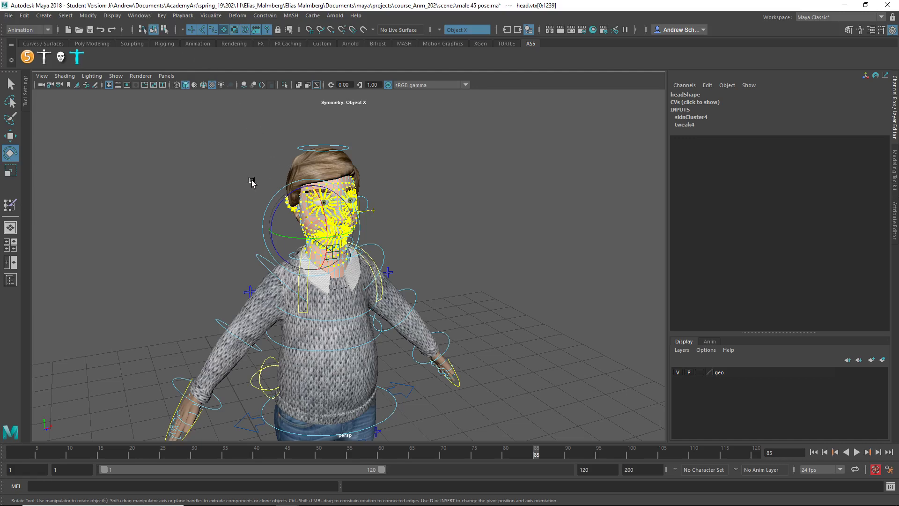
# - Force the unresponsive Maya process to end through Task Manager
pyautogui.hotkey('ctrl', 'shift', 'Escape')
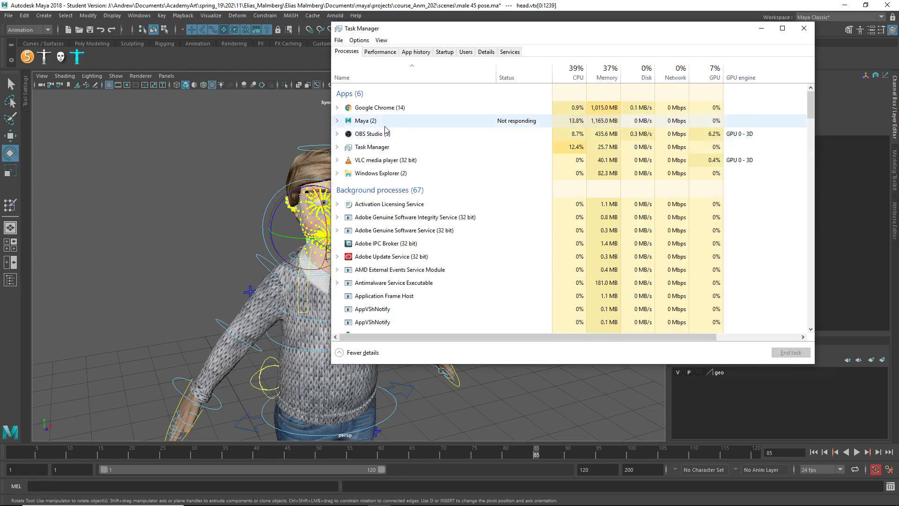
pyautogui.click(388, 122)
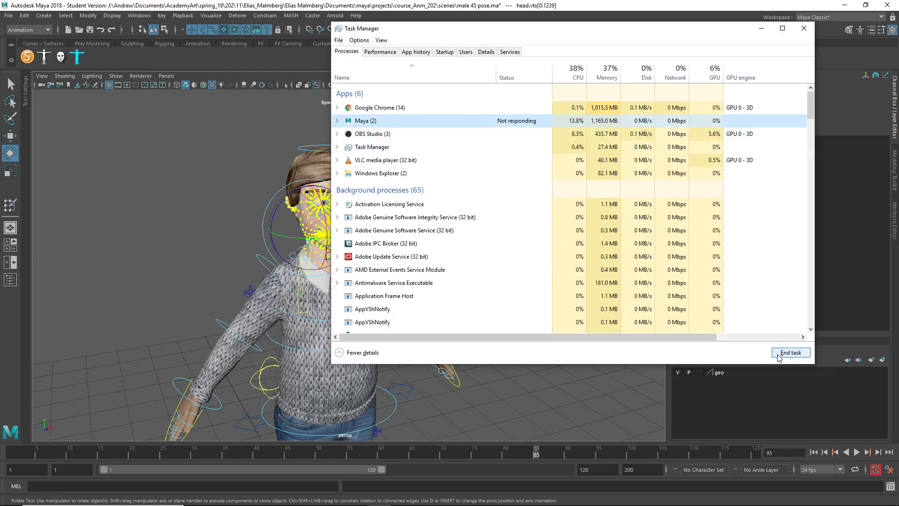
pyautogui.moveTo(454, 32); pyautogui.dragTo(504, 55)
pyautogui.click(265, 169)
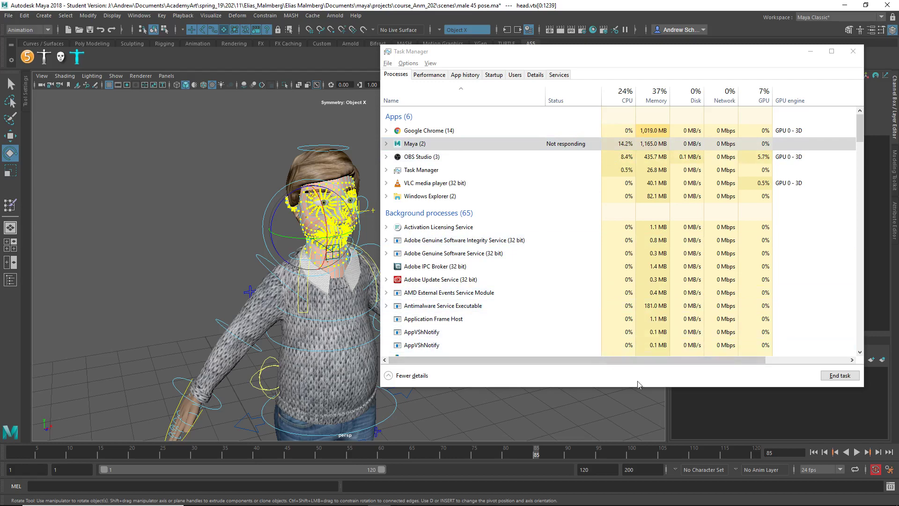
pyautogui.click(833, 383)
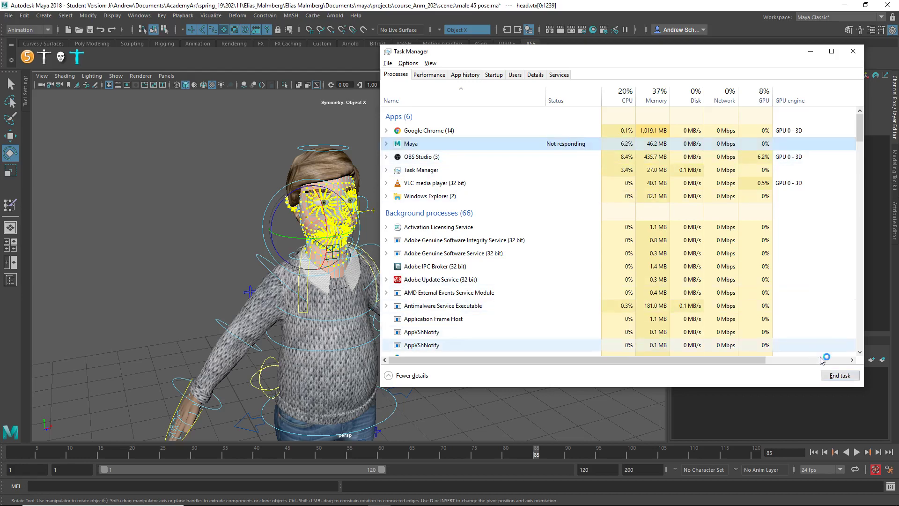
pyautogui.click(840, 375)
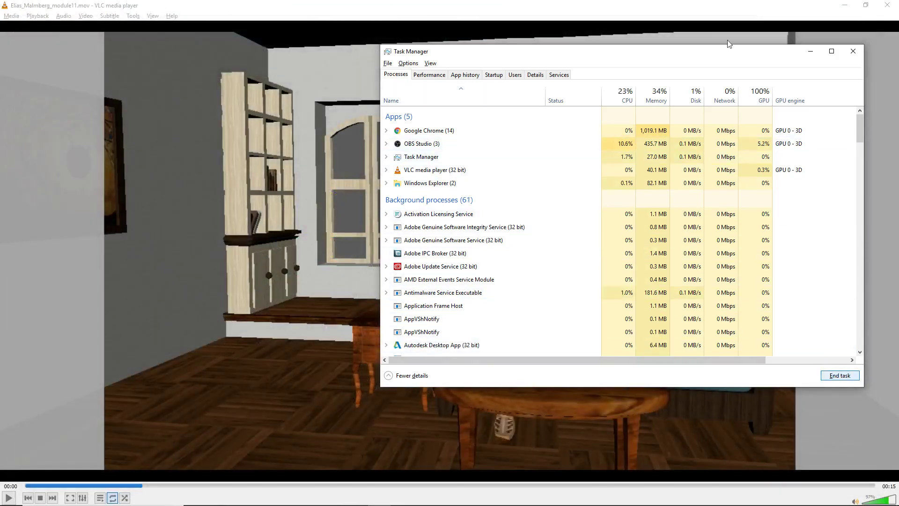
# - Relaunch Maya and bring up the dialog for opening a scene
pyautogui.moveTo(378, 504)
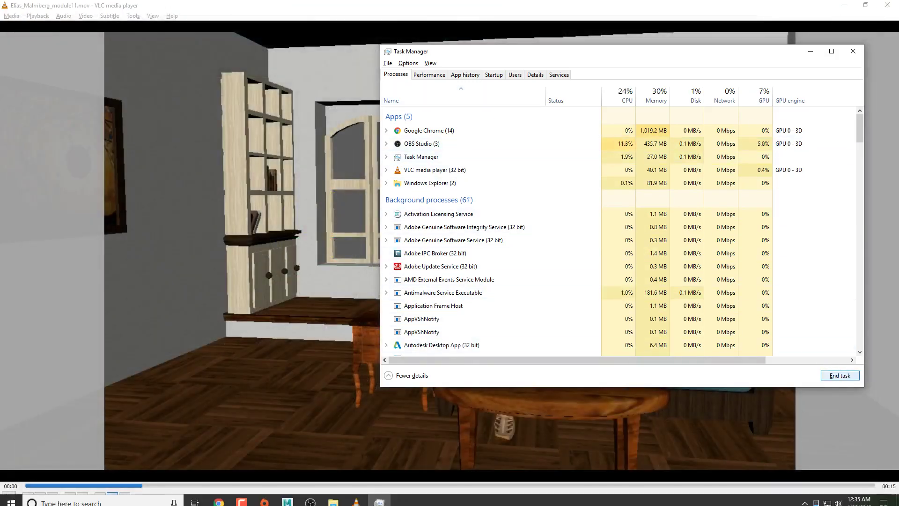
pyautogui.click(289, 496)
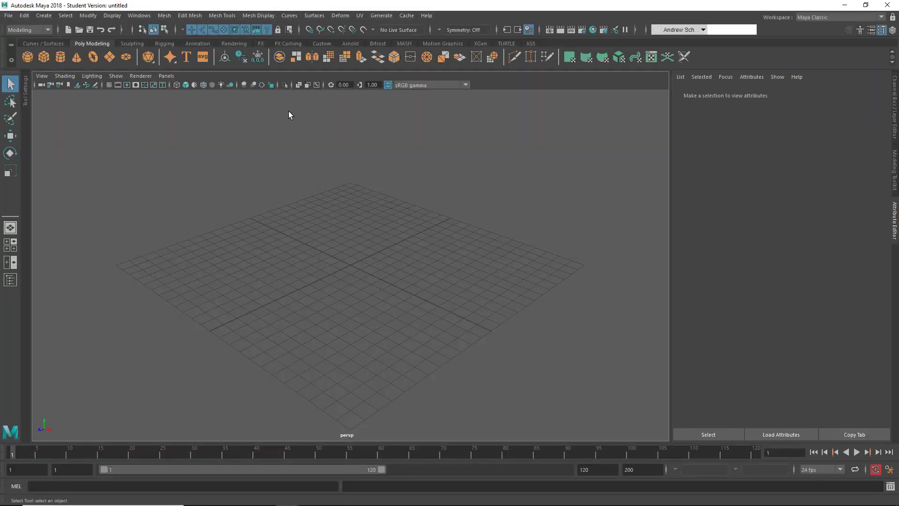
pyautogui.click(9, 15)
pyautogui.click(27, 42)
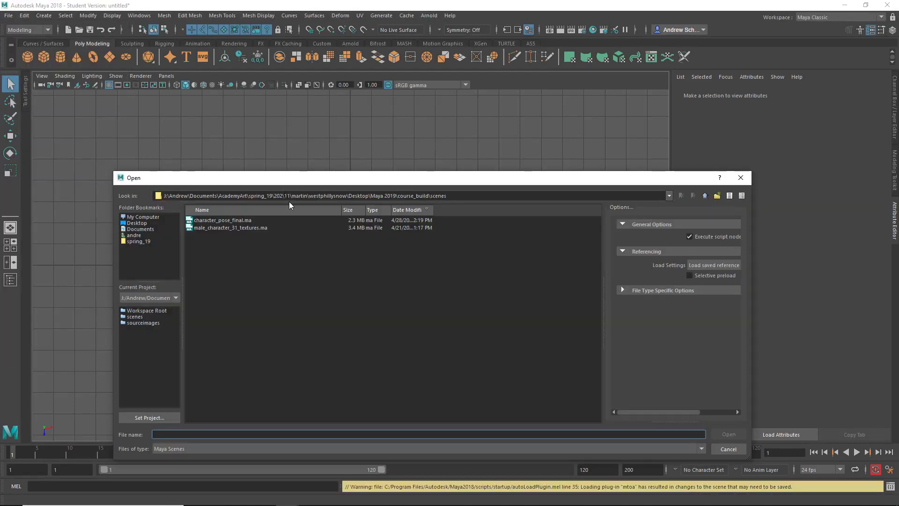
# - Set the project to the course_Anm_202 folder inside the student's folder under spring_19\202\11
pyautogui.click(160, 416)
pyautogui.click(167, 253)
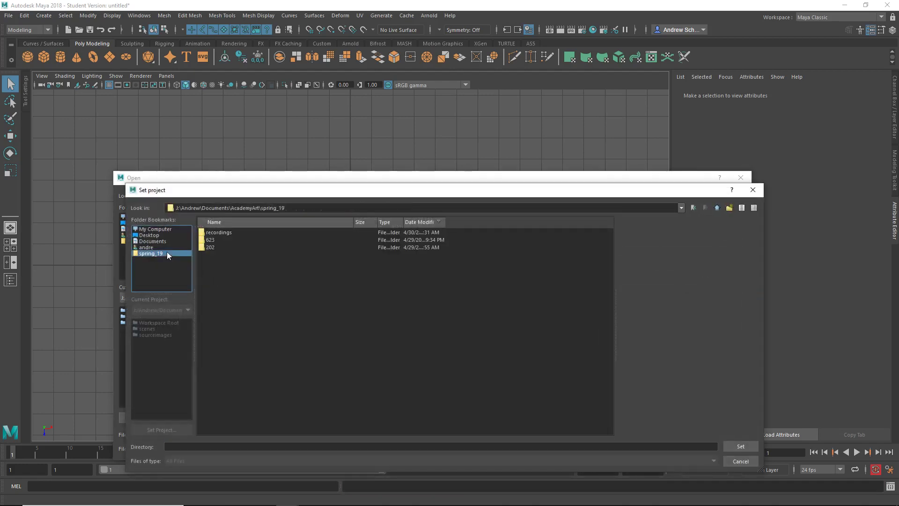
pyautogui.doubleClick(223, 246)
pyautogui.doubleClick(221, 231)
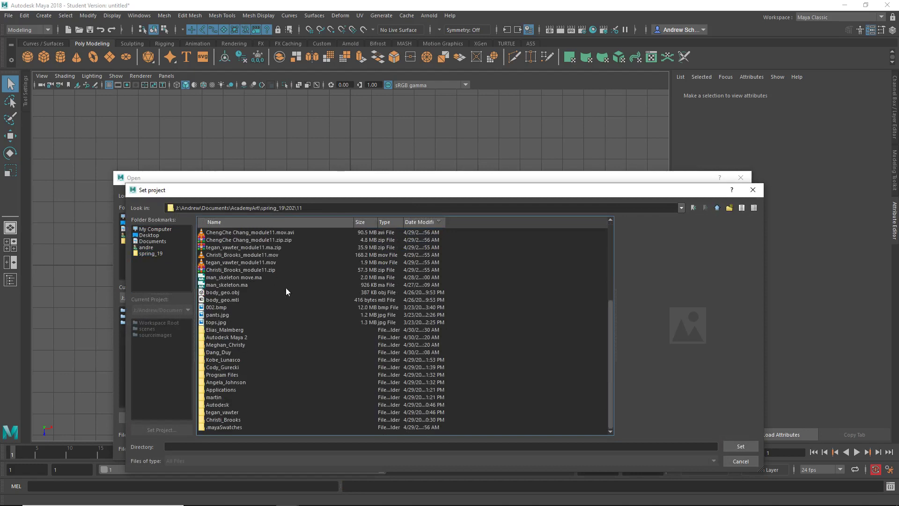
pyautogui.doubleClick(224, 329)
pyautogui.doubleClick(230, 232)
pyautogui.doubleClick(230, 232)
pyautogui.doubleClick(231, 232)
pyautogui.doubleClick(230, 232)
pyautogui.click(230, 232)
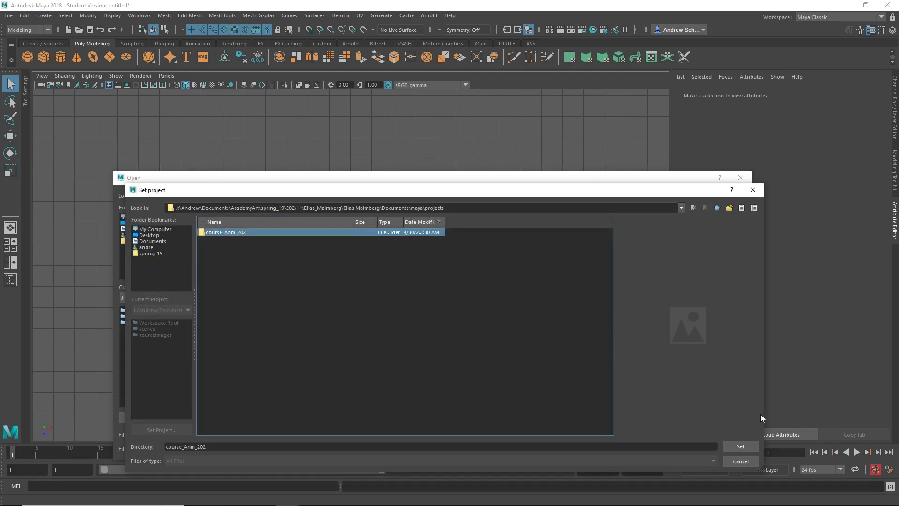
pyautogui.click(741, 446)
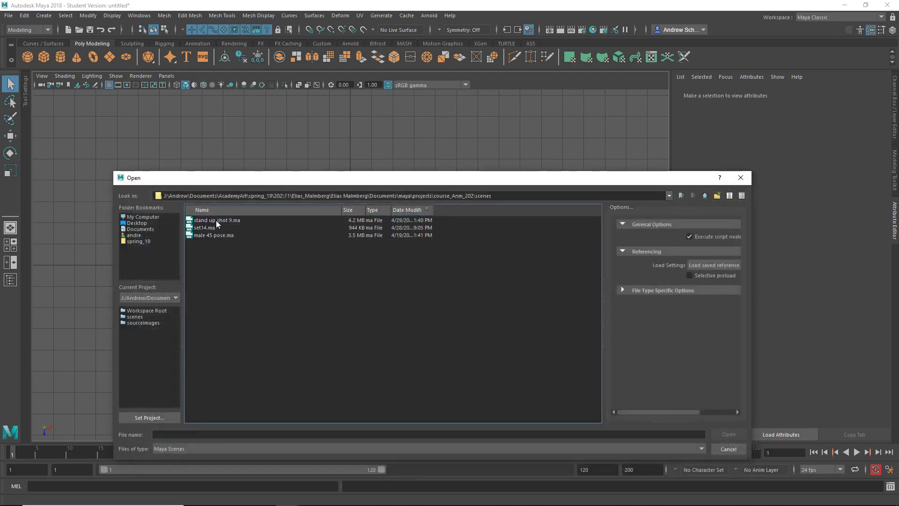
# - Open the scene male 45 pose.ma and switch to the perspective view of the character
pyautogui.doubleClick(222, 235)
pyautogui.click(447, 259)
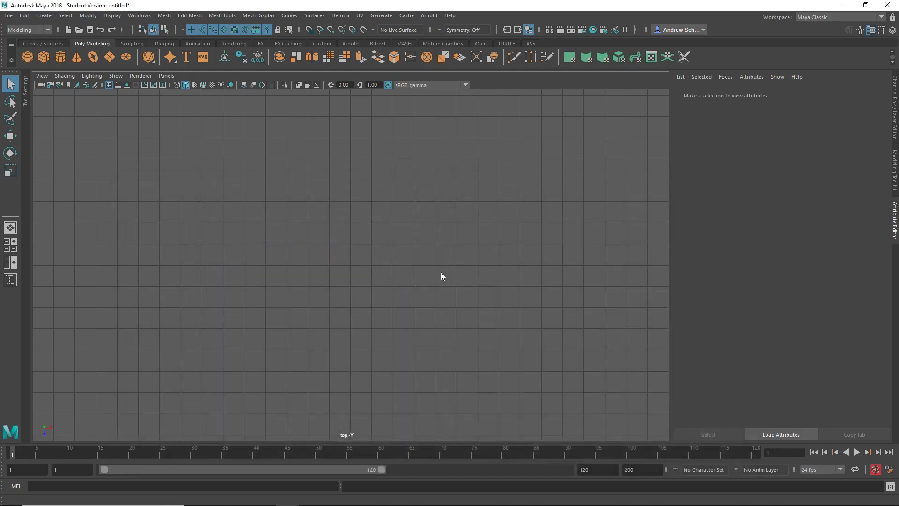
pyautogui.click(418, 266)
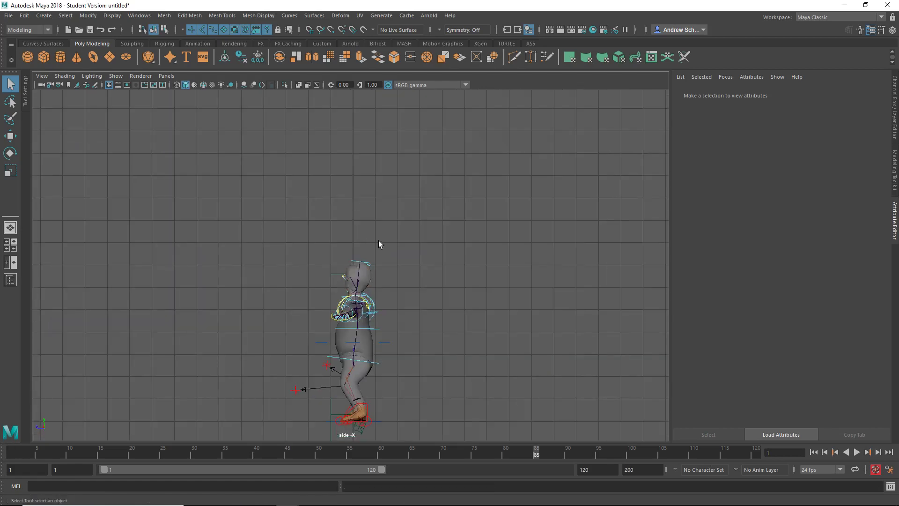
pyautogui.press('space')
pyautogui.press('space')
pyautogui.moveTo(414, 226); pyautogui.dragTo(426, 213)
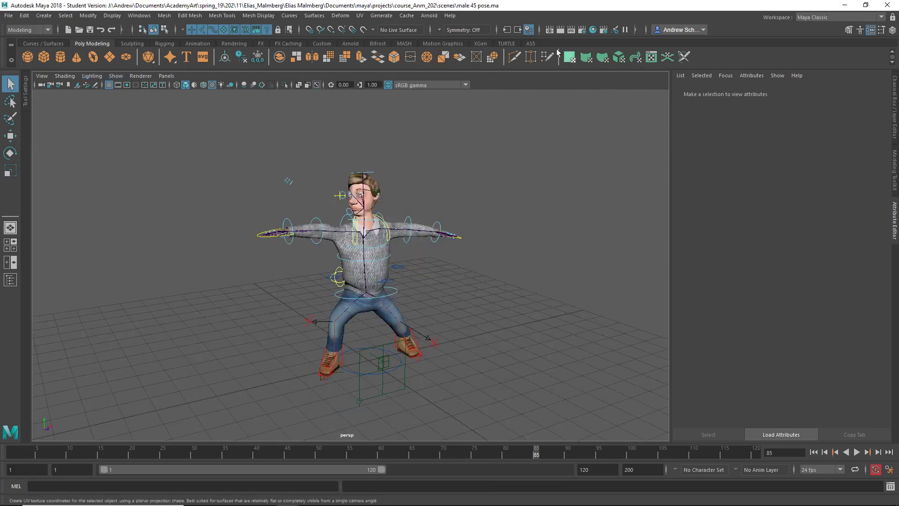
# - Load install.mel from the AcademyArt folder into Maya to add the character picker tools to the ASS shelf
pyautogui.click(530, 43)
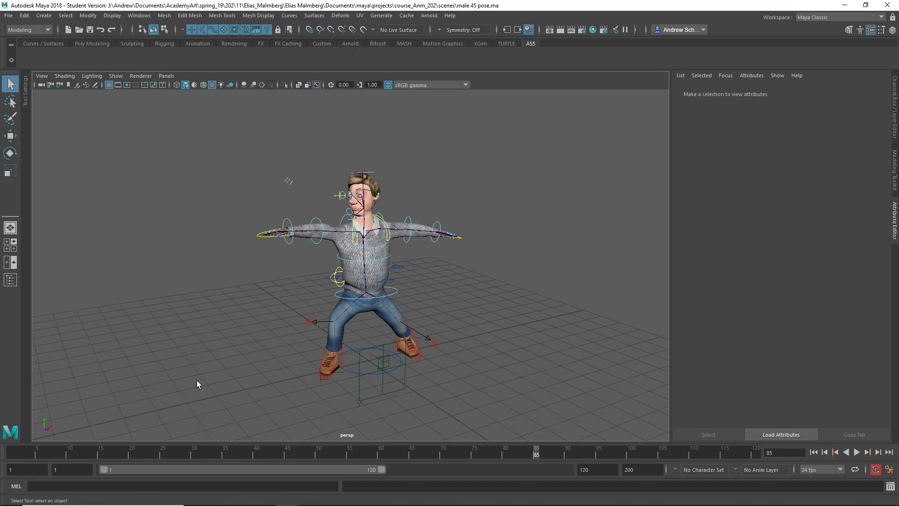
pyautogui.hotkey('alt', 'Tab')
pyautogui.hotkey('alt', 'Tab')
pyautogui.hotkey('alt', 'Tab')
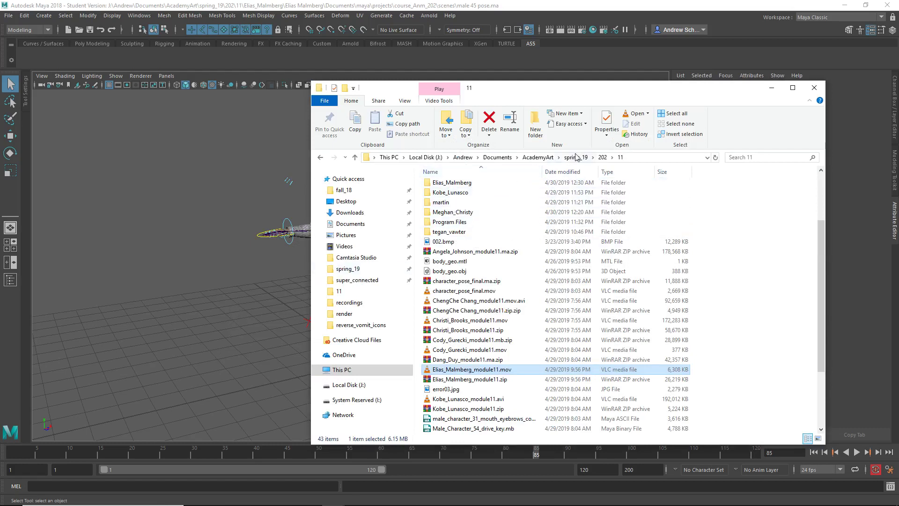
pyautogui.click(542, 158)
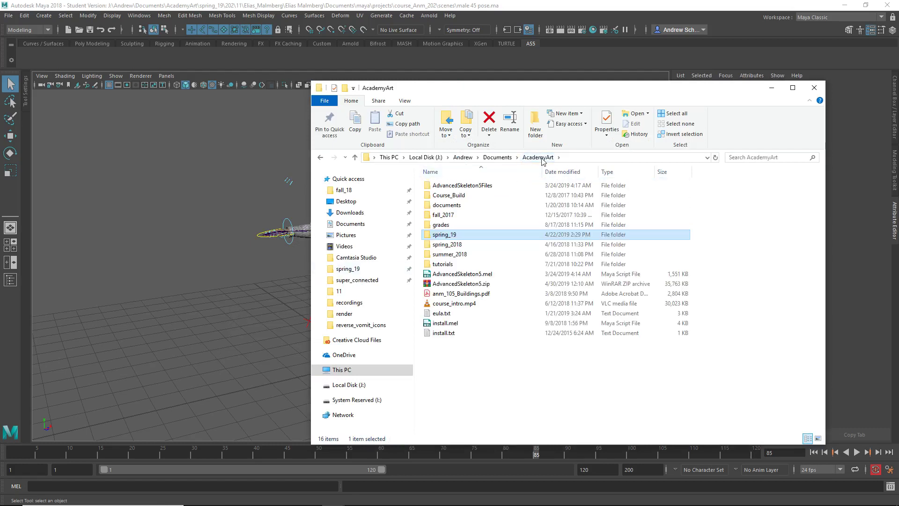
pyautogui.moveTo(435, 327); pyautogui.dragTo(229, 327)
# - Open the biped picker, reset the character to its default standing pose and move the picker clear of the character
pyautogui.click(44, 60)
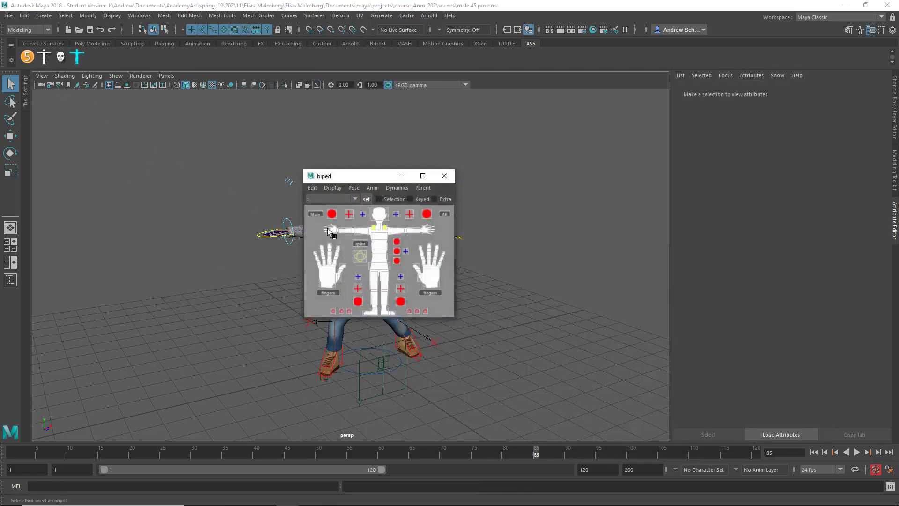
pyautogui.click(353, 187)
pyautogui.click(369, 206)
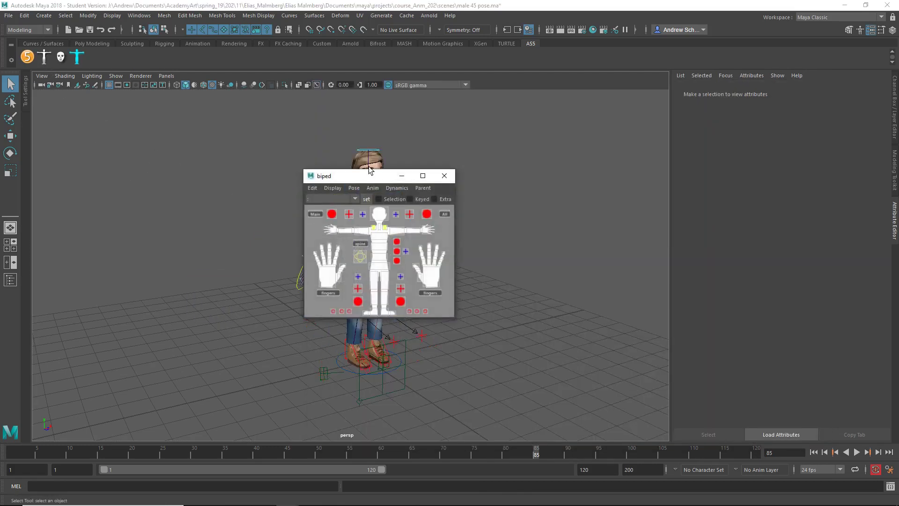
pyautogui.moveTo(370, 182); pyautogui.dragTo(142, 192)
# - Convert the head mesh selection to vertices and examine their smooth skin weights in the Component Editor
pyautogui.click(362, 190)
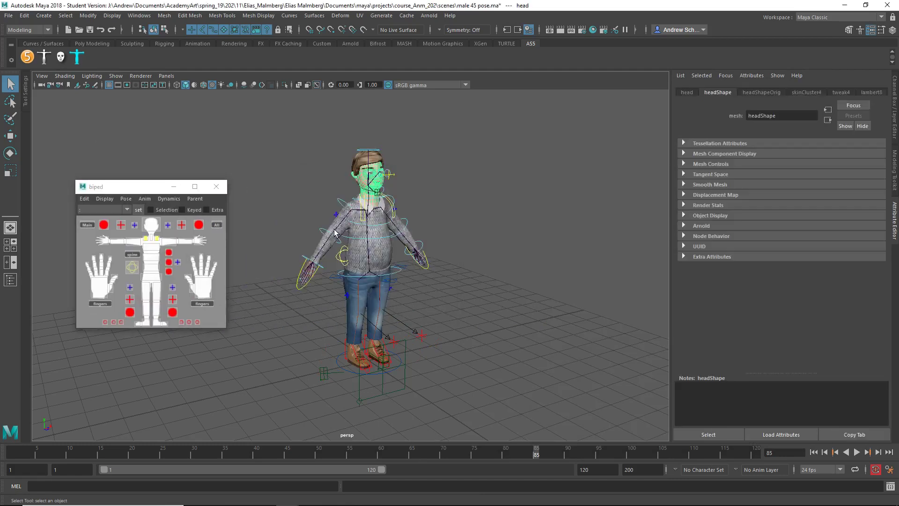
pyautogui.press('f')
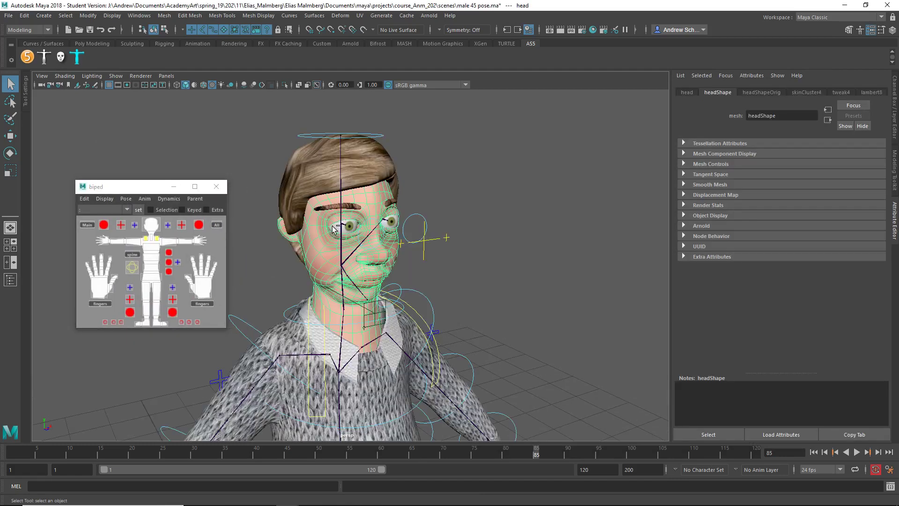
pyautogui.hotkey('ctrl', 'F9')
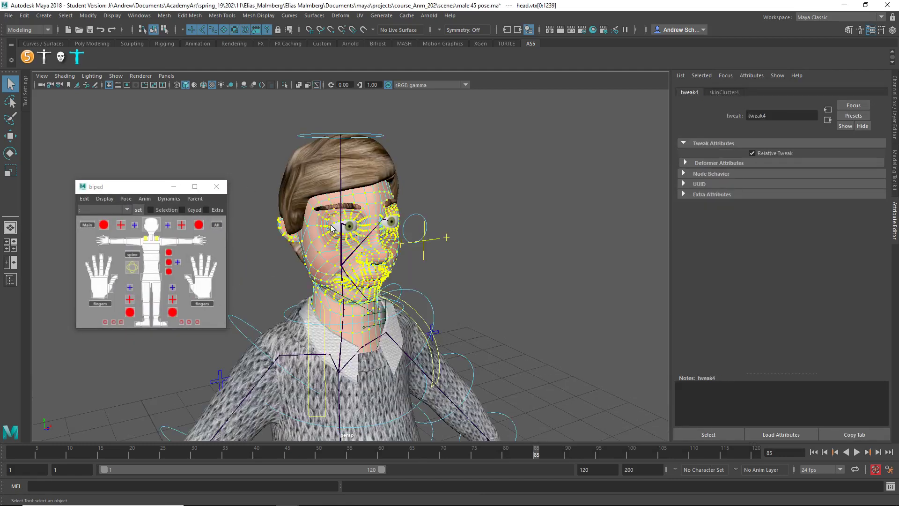
pyautogui.click(135, 16)
pyautogui.moveTo(215, 49)
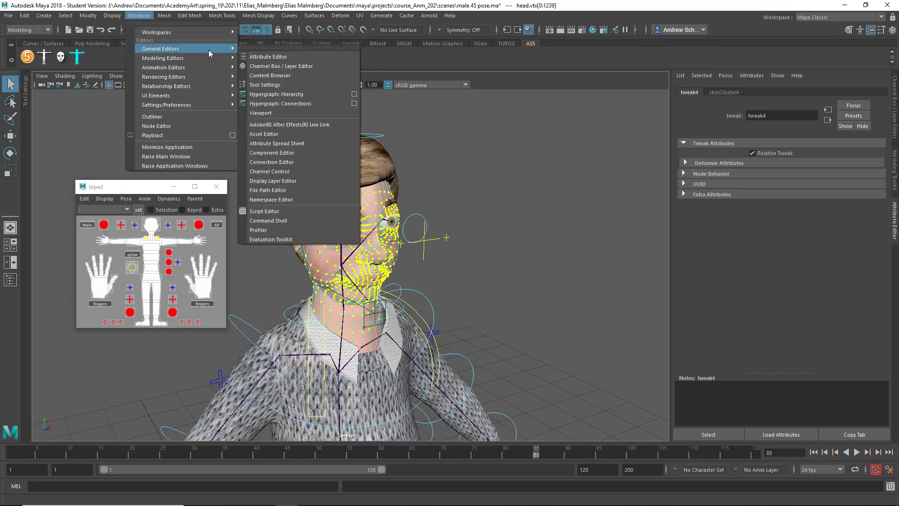
pyautogui.click(272, 153)
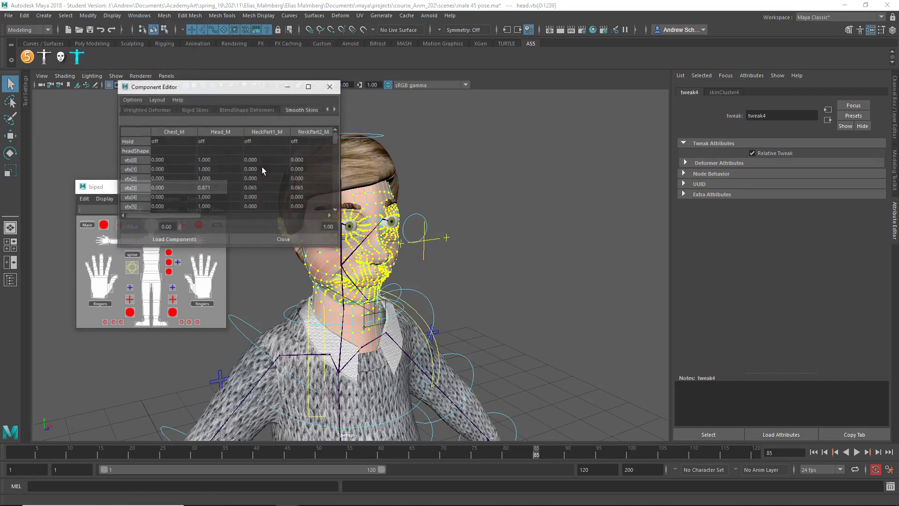
pyautogui.click(309, 86)
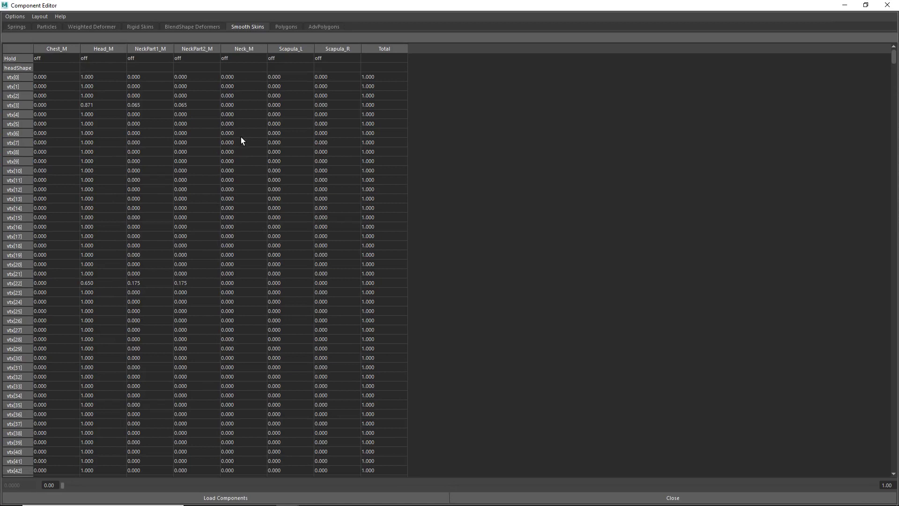
pyautogui.click(886, 5)
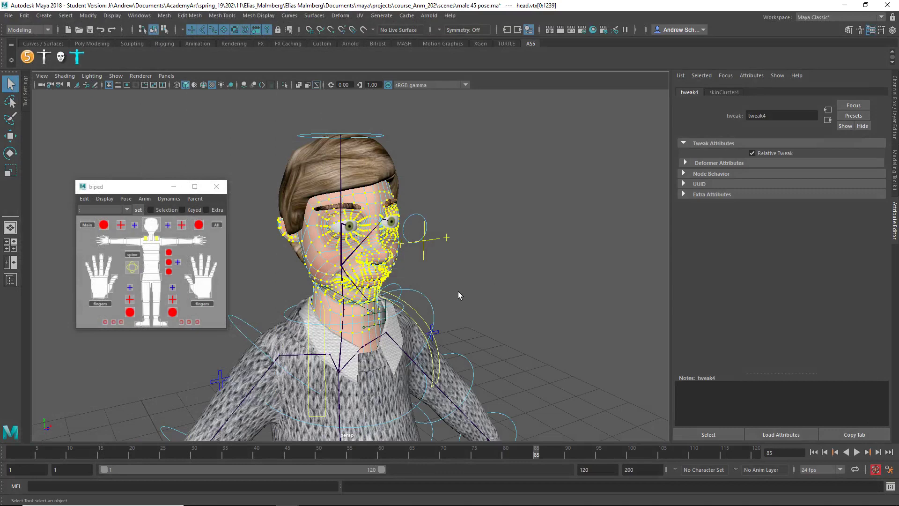
# - Clear the vertex selection and inspect the character's head and torso, checking the FKSpine1_M control with the Rotate tool
pyautogui.moveTo(367, 246); pyautogui.dragTo(421, 212, button='right')
pyautogui.click(504, 272)
pyautogui.keyDown('alt'); pyautogui.moveTo(505, 272); pyautogui.dragTo(476, 289, button='right'); pyautogui.keyUp('alt')
pyautogui.keyDown('alt'); pyautogui.moveTo(476, 289); pyautogui.dragTo(492, 150, button='middle'); pyautogui.keyUp('alt')
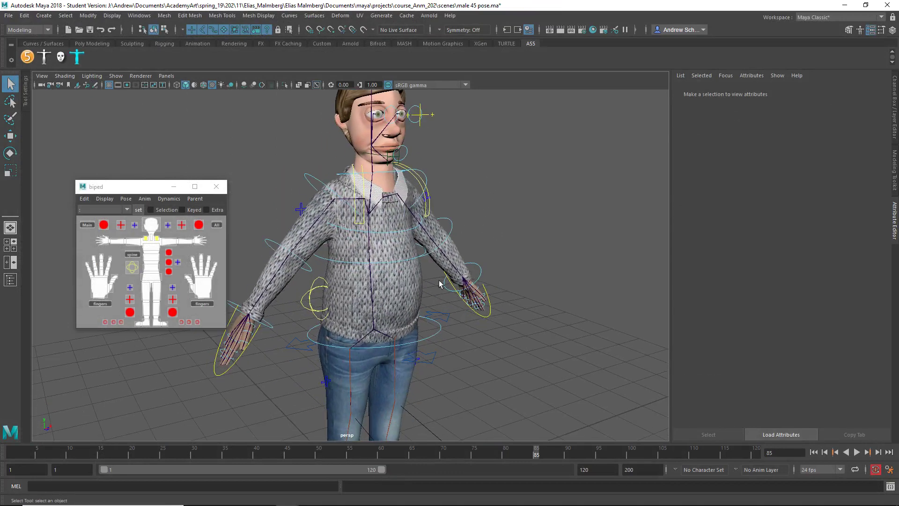
pyautogui.click(429, 246)
pyautogui.press('e')
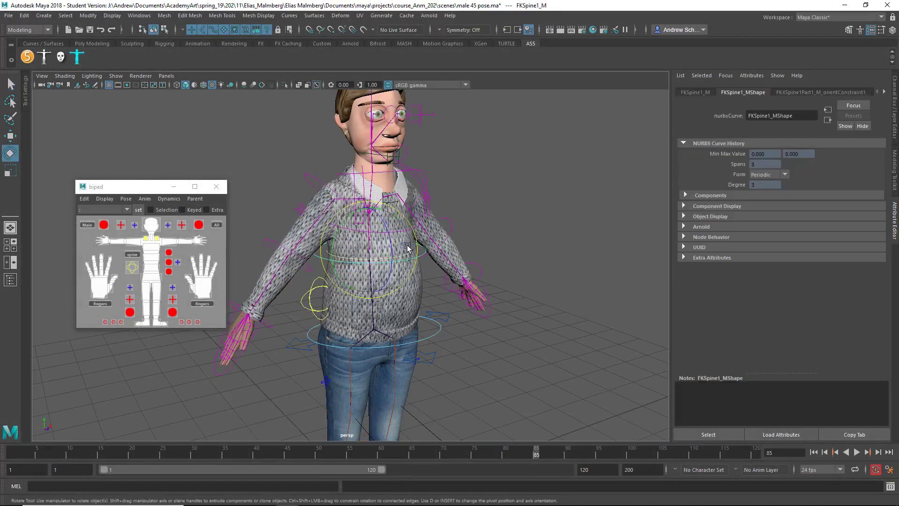
pyautogui.moveTo(381, 224); pyautogui.dragTo(513, 189)
pyautogui.click(514, 189)
pyautogui.keyDown('alt'); pyautogui.moveTo(520, 222); pyautogui.dragTo(498, 221); pyautogui.keyUp('alt')
pyautogui.keyDown('alt'); pyautogui.moveTo(498, 220); pyautogui.dragTo(471, 259, button='middle'); pyautogui.keyUp('alt')
pyautogui.keyDown('alt'); pyautogui.moveTo(472, 259); pyautogui.dragTo(484, 239); pyautogui.keyUp('alt')
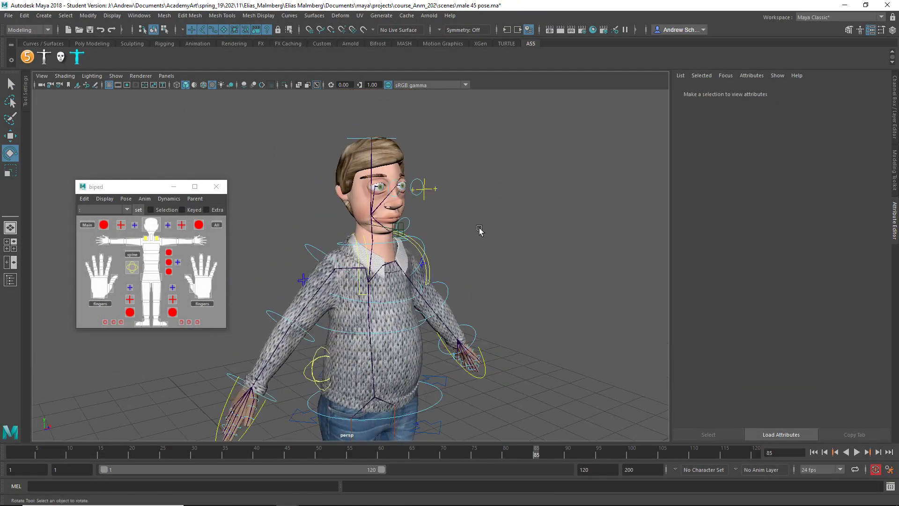
# - Select the head mesh and display its transform channels
pyautogui.click(355, 207)
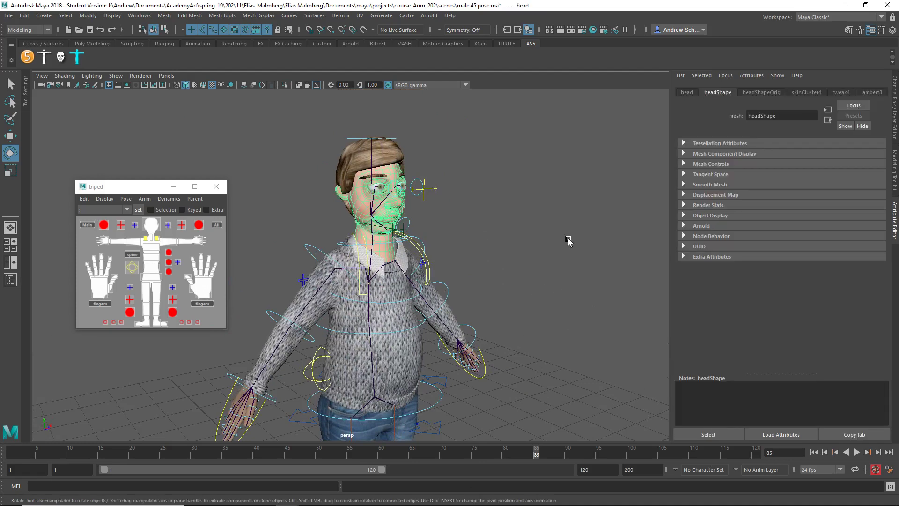
pyautogui.click(895, 119)
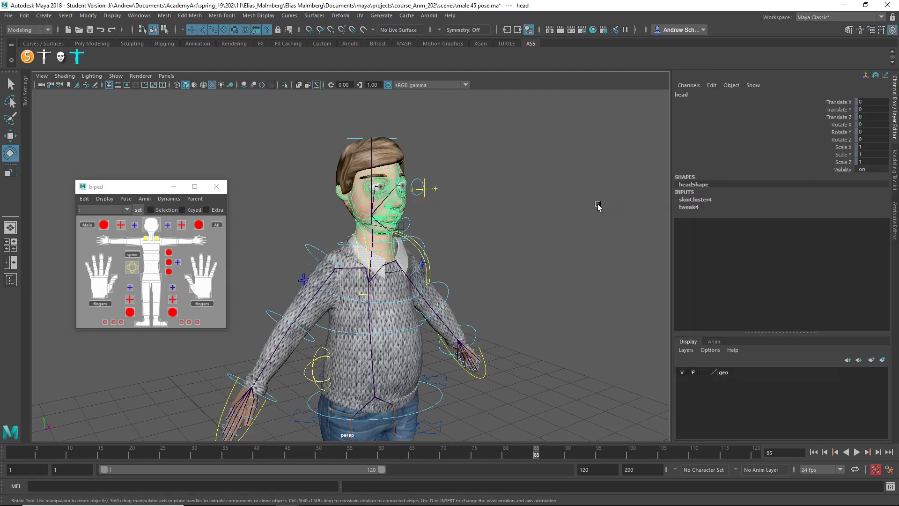
# - Try moving and rotating the character's body with the RootX_M control and undo the changes
pyautogui.keyDown('alt'); pyautogui.moveTo(551, 233); pyautogui.dragTo(488, 232); pyautogui.keyUp('alt')
pyautogui.keyDown('alt'); pyautogui.moveTo(509, 236); pyautogui.dragTo(511, 131, button='middle'); pyautogui.keyUp('alt')
pyautogui.click(468, 308)
pyautogui.scroll(-3, 465, 341)
pyautogui.press('w')
pyautogui.moveTo(371, 288); pyautogui.dragTo(396, 255)
pyautogui.press('e')
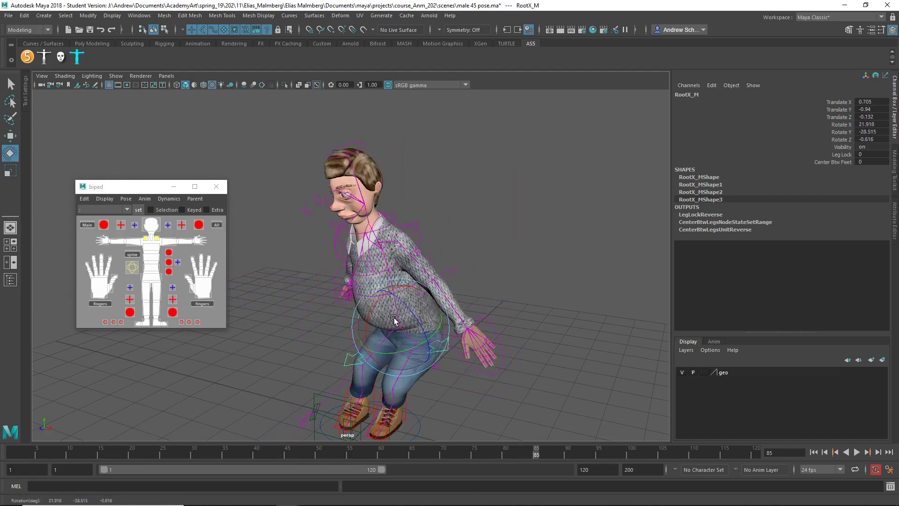
pyautogui.click(397, 218)
pyautogui.moveTo(396, 216); pyautogui.dragTo(394, 200)
pyautogui.hotkey('ctrl', 'z')
pyautogui.hotkey('ctrl', 'z')
pyautogui.hotkey('ctrl', 'z')
pyautogui.hotkey('ctrl', 'z')
pyautogui.hotkey('ctrl', 'z')
pyautogui.hotkey('ctrl', 'z')
pyautogui.hotkey('ctrl', 'z')
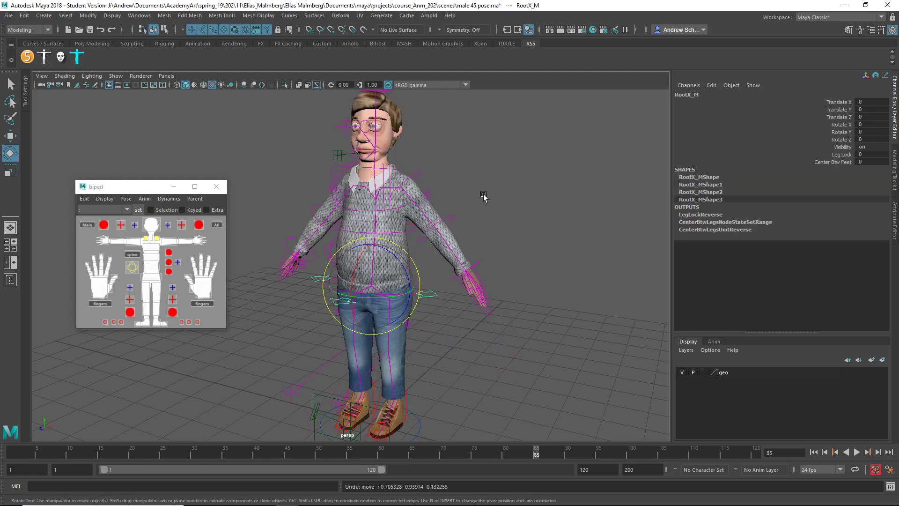
# - Deselect the root control and save the male 45 pose.ma scene, accepting the student version notice
pyautogui.click(470, 246)
pyautogui.press('q')
pyautogui.hotkey('ctrl', 's')
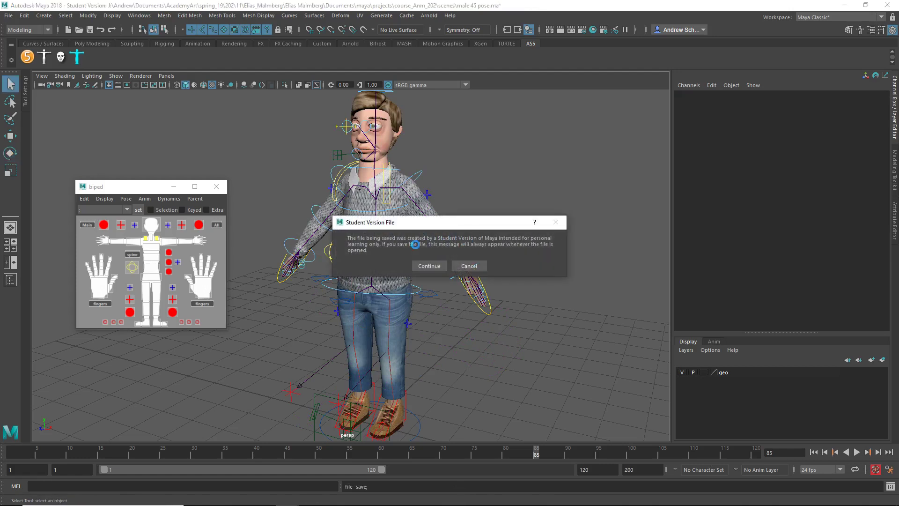
pyautogui.click(429, 264)
pyautogui.press('e')
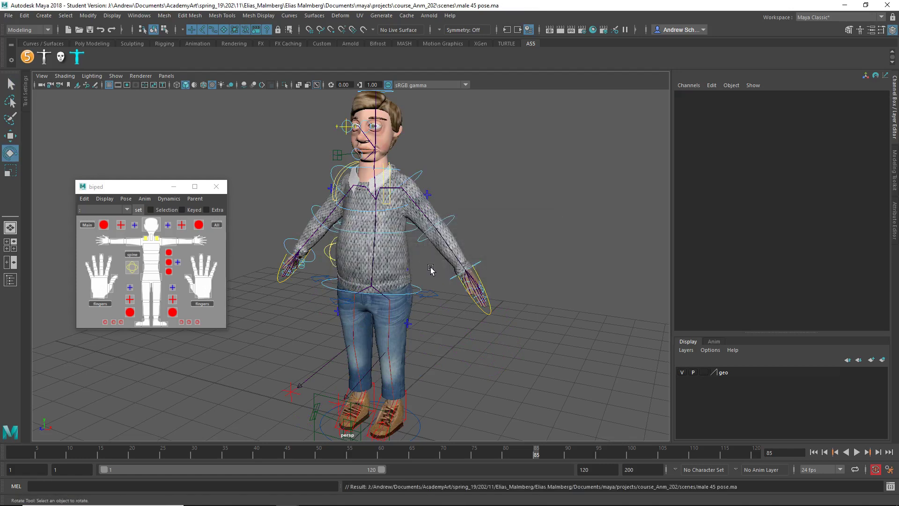
# - Open the scene stand up shot 9.ma from the project's scenes folder, accepting the student version notice
pyautogui.click(11, 18)
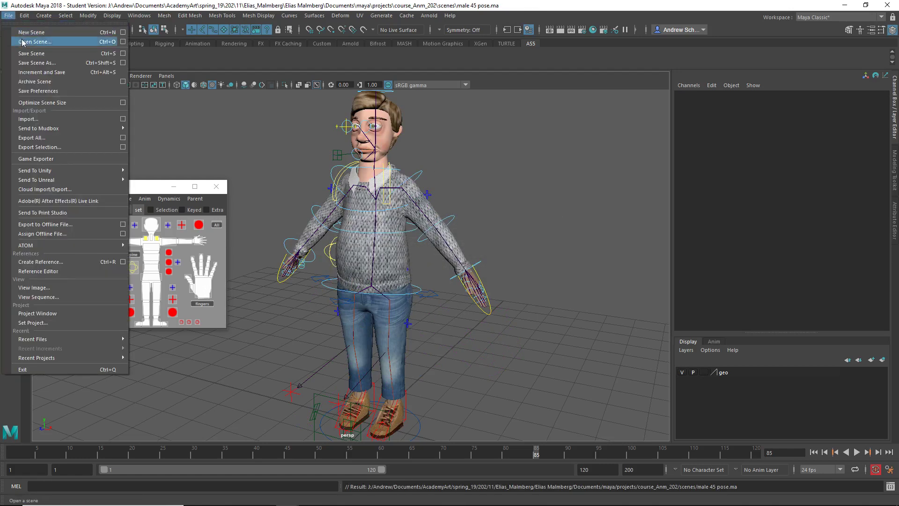
pyautogui.click(21, 36)
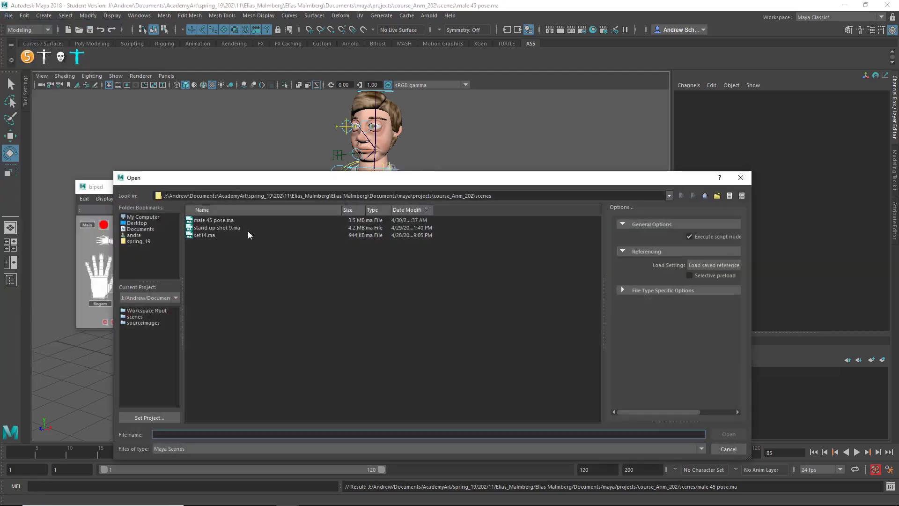
pyautogui.doubleClick(216, 228)
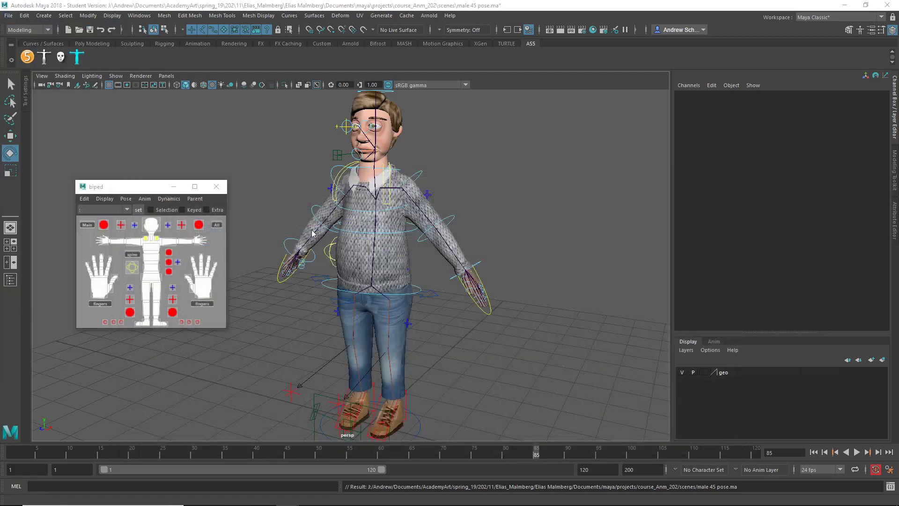
pyautogui.click(429, 267)
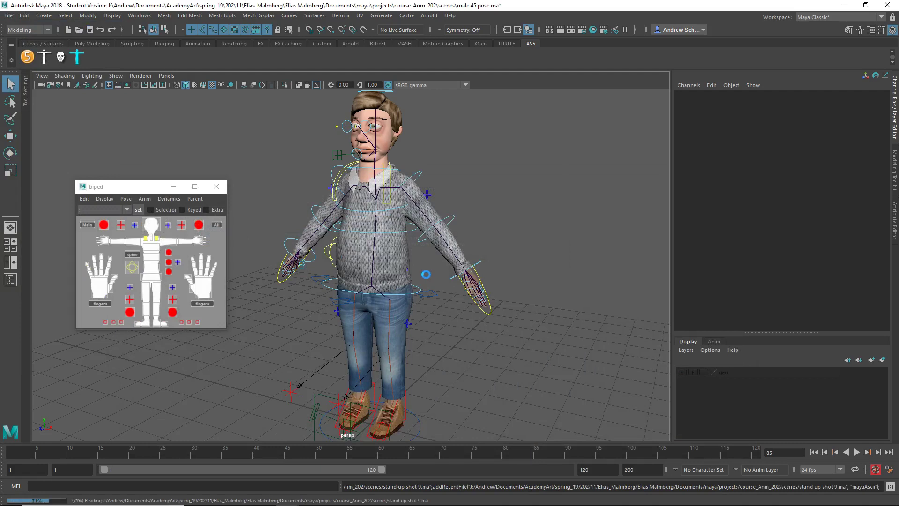
pyautogui.click(424, 267)
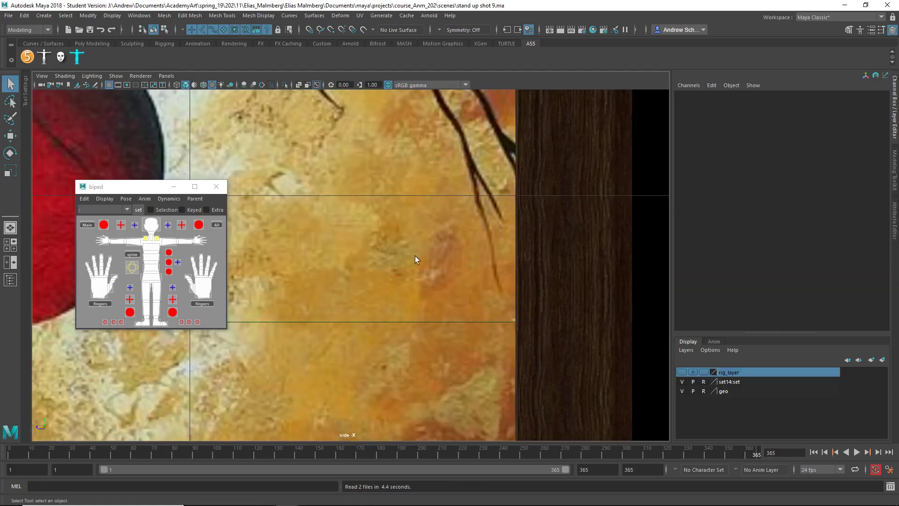
# - Display the shot in the perspective view and return the timeline to frame 1
pyautogui.press('space')
pyautogui.moveTo(409, 244); pyautogui.dragTo(408, 198)
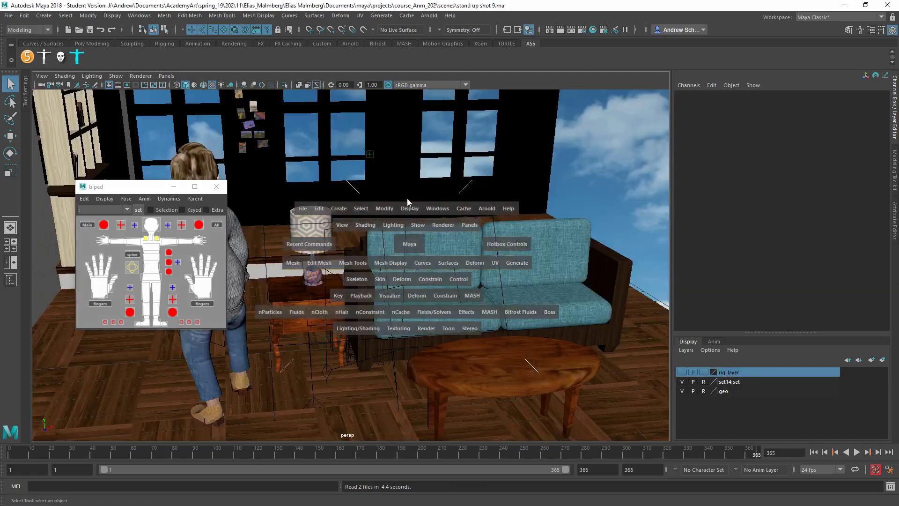
pyautogui.keyDown('alt'); pyautogui.moveTo(309, 247); pyautogui.dragTo(443, 227, button='middle'); pyautogui.keyUp('alt')
pyautogui.moveTo(92, 447); pyautogui.dragTo(4, 449)
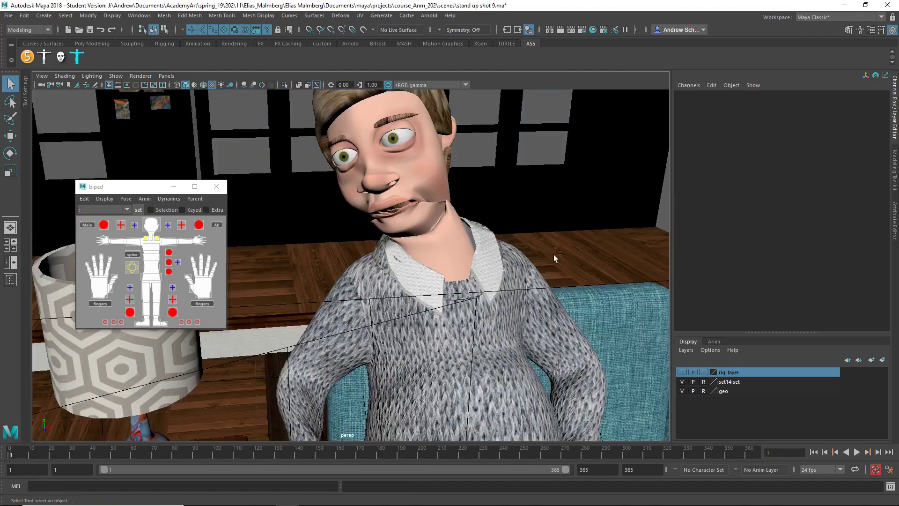
# - Select the character's head mesh and open the list of all its input operations
pyautogui.keyDown('alt'); pyautogui.moveTo(554, 258); pyautogui.dragTo(437, 282); pyautogui.keyUp('alt')
pyautogui.click(399, 213)
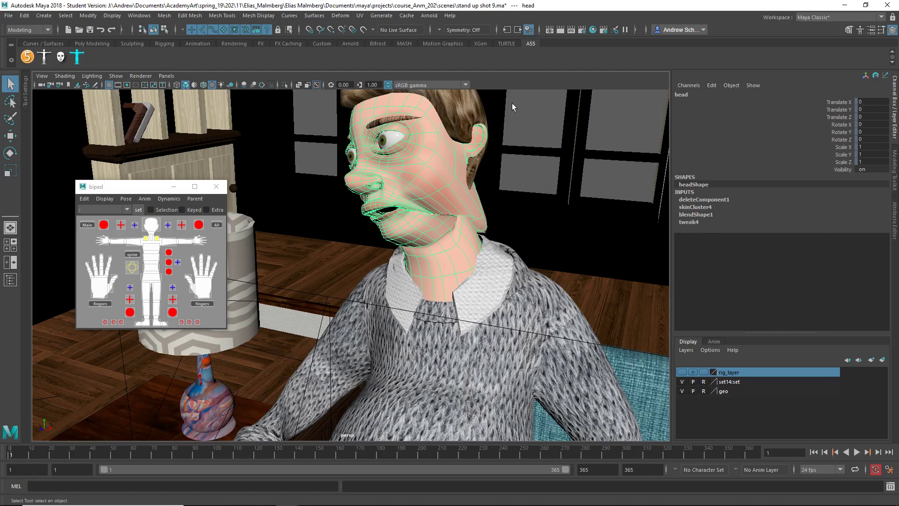
pyautogui.click(515, 30)
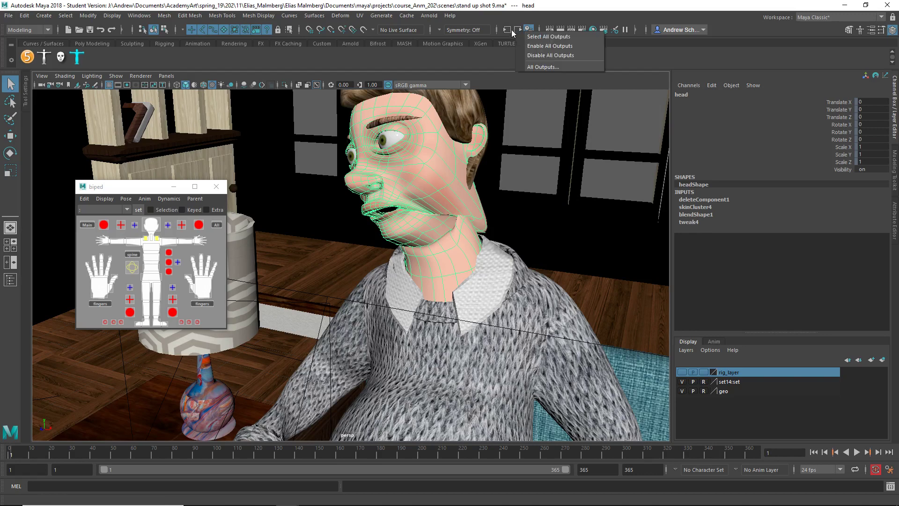
pyautogui.click(509, 29)
pyautogui.click(534, 105)
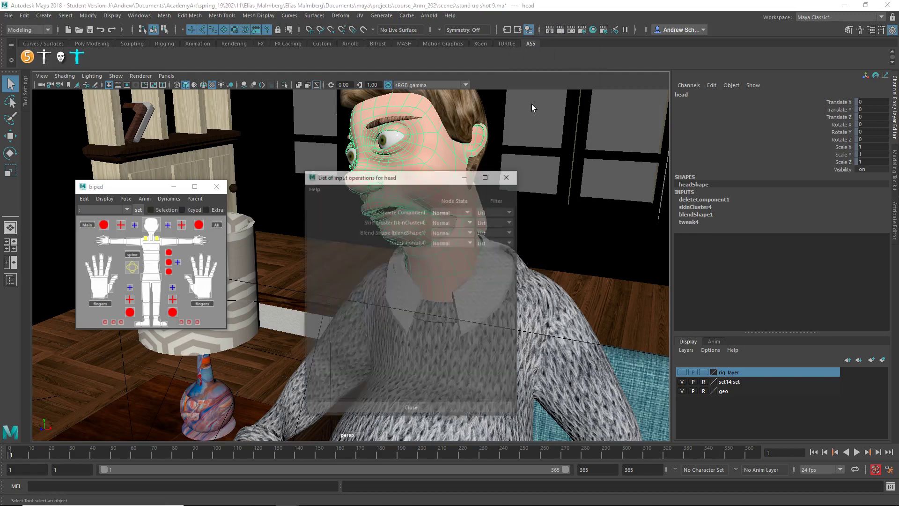
pyautogui.moveTo(431, 176); pyautogui.dragTo(634, 167)
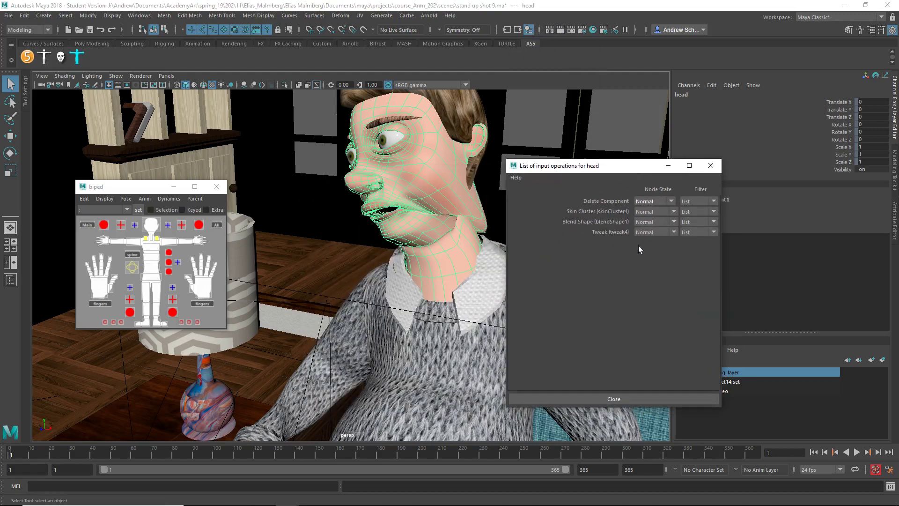
# - Reorder the head's deformers at frame 82 so Blend Shape (blendShape1) sits above Skin Cluster (skinCluster4), and close the input operations list
pyautogui.moveTo(592, 212); pyautogui.dragTo(595, 222, button='middle')
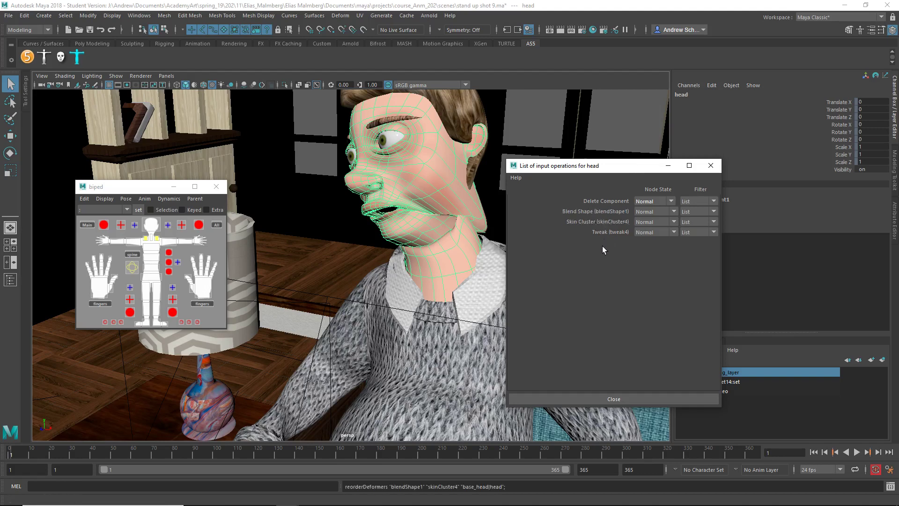
pyautogui.moveTo(594, 210); pyautogui.dragTo(594, 222, button='middle')
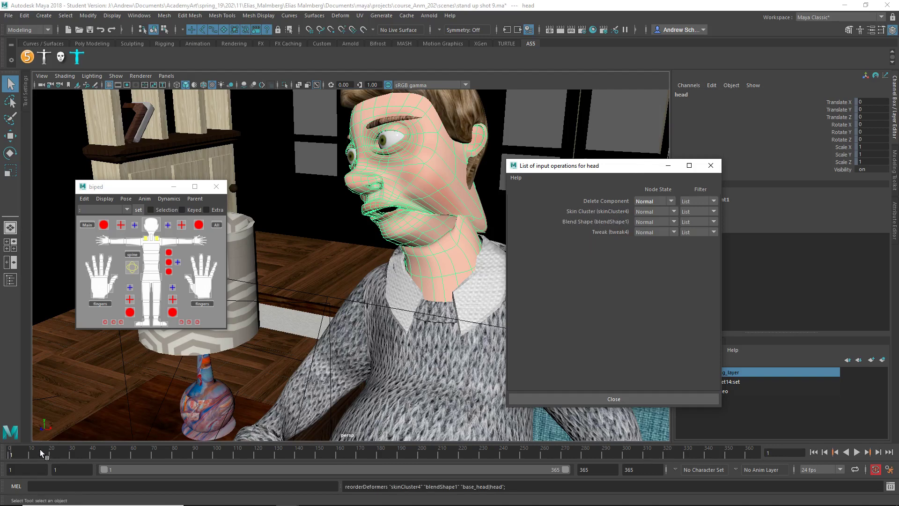
pyautogui.moveTo(166, 450)
pyautogui.mouseDown()
pyautogui.moveTo(336, 451)
pyautogui.moveTo(154, 450)
pyautogui.moveTo(178, 448)
pyautogui.mouseUp()
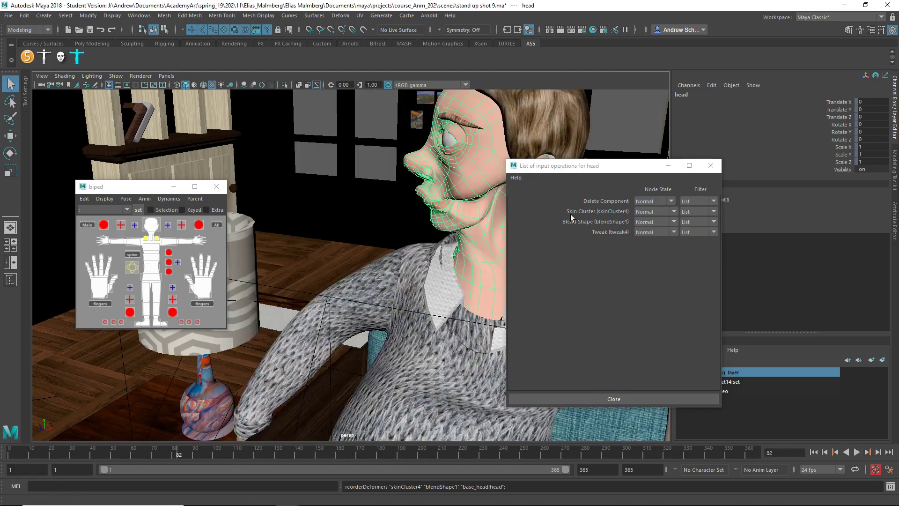
pyautogui.moveTo(576, 212); pyautogui.dragTo(582, 219, button='middle')
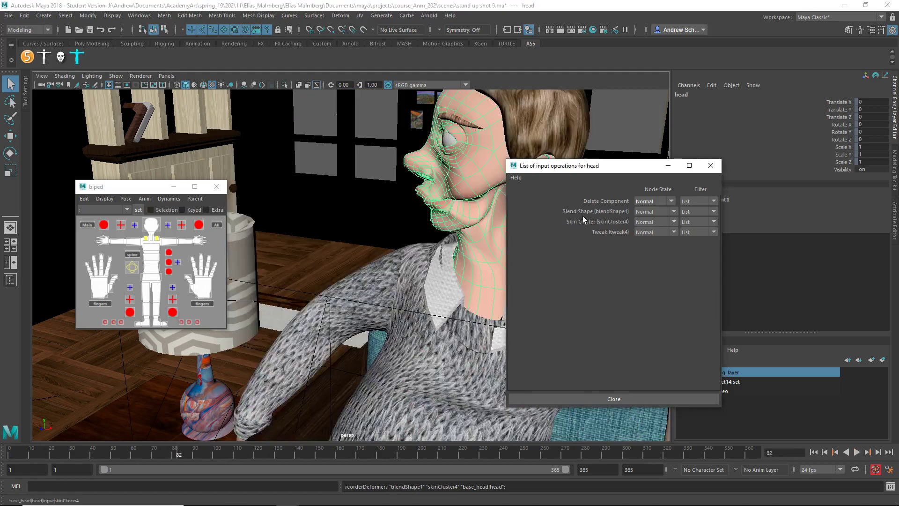
pyautogui.moveTo(579, 172); pyautogui.dragTo(619, 240)
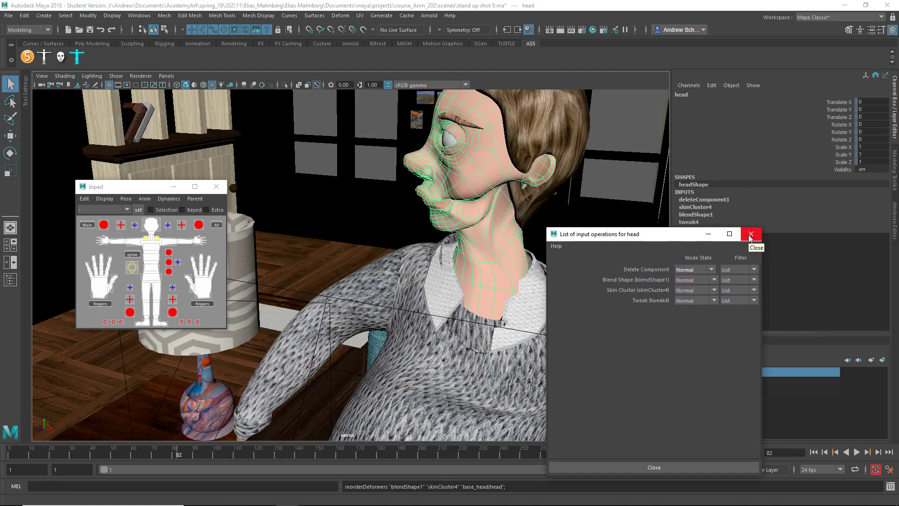
pyautogui.click(750, 234)
# - Set the head's blendShape1 weights eyebrow_down_L, eyebrow_down_R and mouth_wide to 0
pyautogui.click(711, 213)
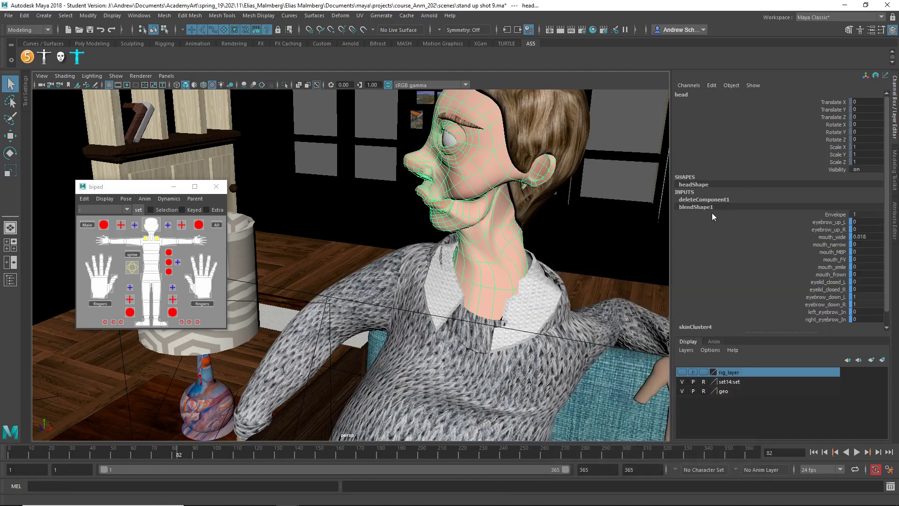
pyautogui.moveTo(827, 297); pyautogui.dragTo(827, 305)
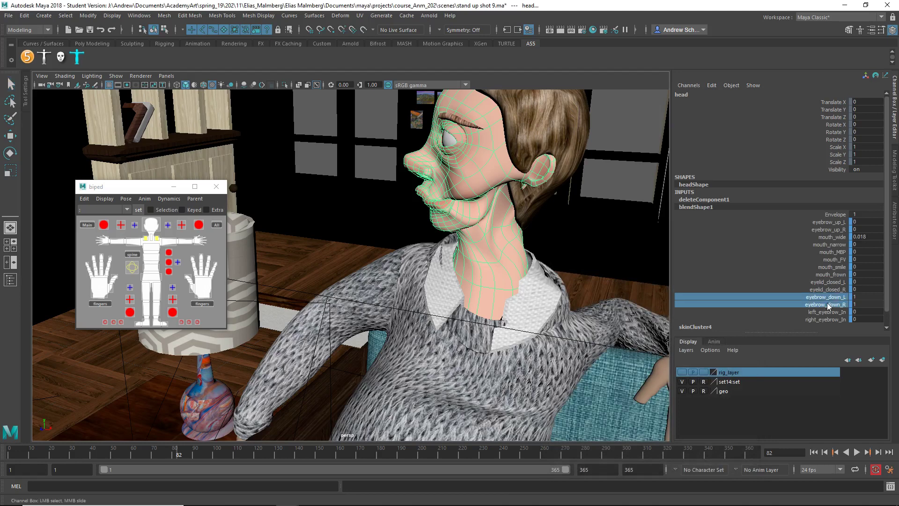
pyautogui.moveTo(581, 246); pyautogui.dragTo(431, 238, button='middle')
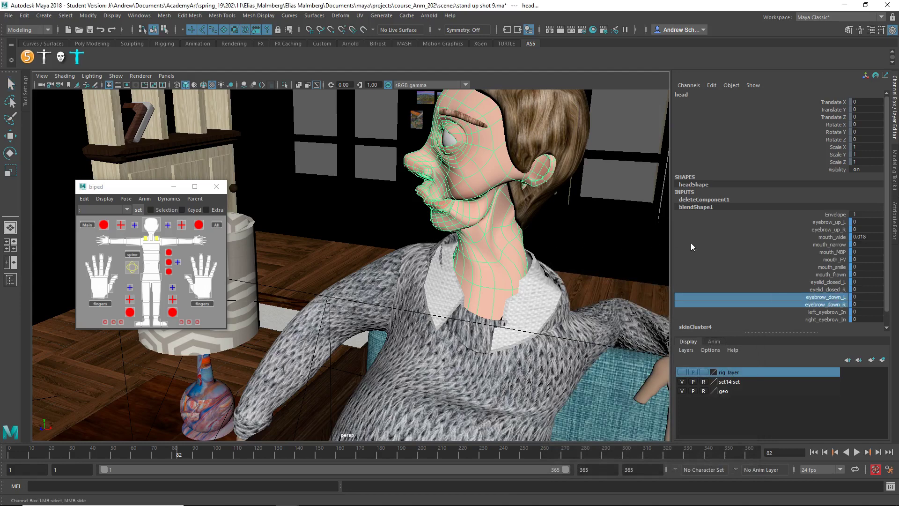
pyautogui.click(825, 237)
pyautogui.moveTo(579, 244); pyautogui.dragTo(428, 244, button='middle')
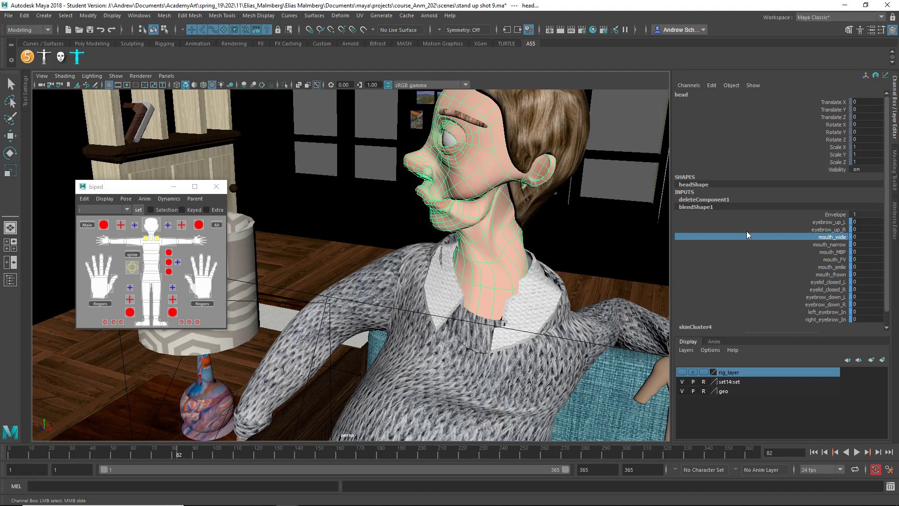
# - Return the character to its default standing pose at frame 82 with the biped picker's pose command and clear the selection
pyautogui.click(129, 199)
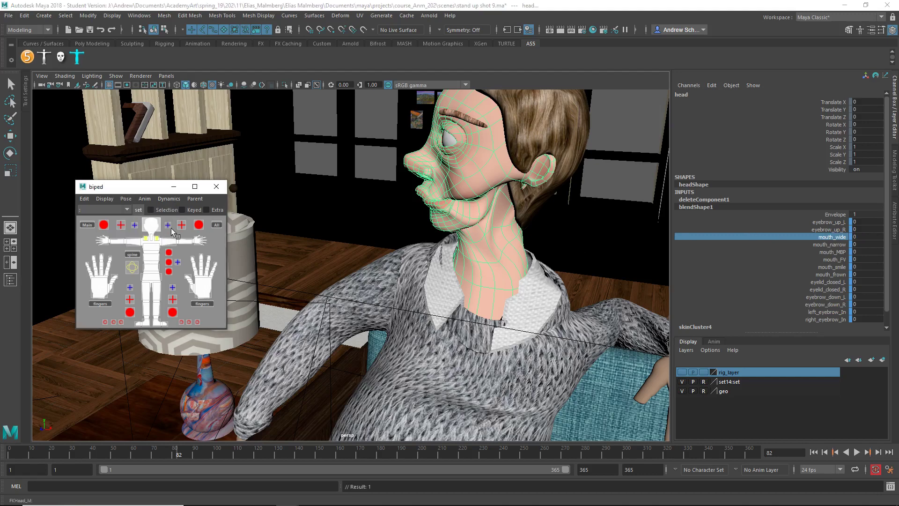
pyautogui.click(141, 217)
pyautogui.scroll(-6, 512, 253)
pyautogui.click(471, 210)
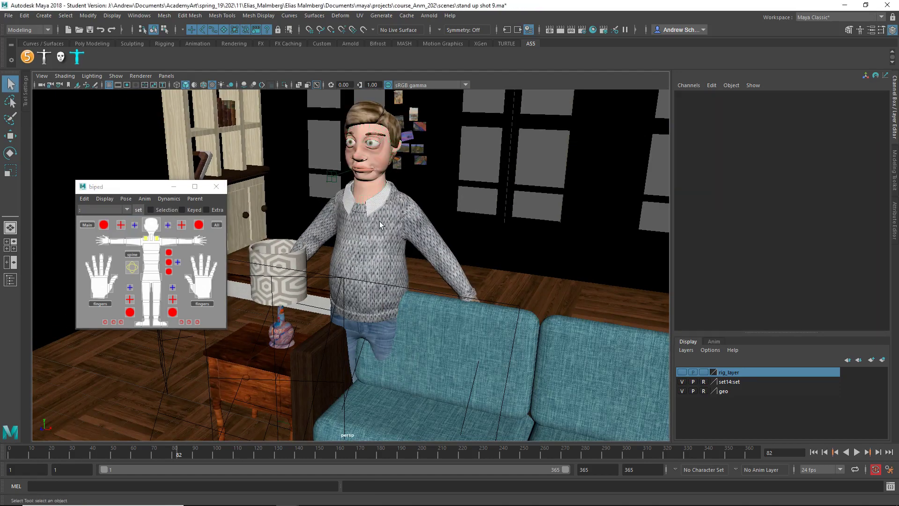
# - Select the head mesh, expand its blendShape1 weights and examine the face and neck from several angles
pyautogui.scroll(4, 379, 221)
pyautogui.keyDown('alt'); pyautogui.moveTo(404, 133); pyautogui.dragTo(433, 152); pyautogui.keyUp('alt')
pyautogui.keyDown('alt'); pyautogui.moveTo(403, 213); pyautogui.dragTo(429, 216, button='right'); pyautogui.keyUp('alt')
pyautogui.keyDown('alt'); pyautogui.moveTo(430, 216); pyautogui.dragTo(430, 220, button='middle'); pyautogui.keyUp('alt')
pyautogui.moveTo(430, 219)
pyautogui.keyDown('alt'); pyautogui.mouseDown()
pyautogui.moveTo(505, 237)
pyautogui.moveTo(476, 229)
pyautogui.moveTo(395, 243)
pyautogui.moveTo(355, 208)
pyautogui.moveTo(452, 228)
pyautogui.mouseUp(); pyautogui.keyUp('alt')
pyautogui.click(352, 206)
pyautogui.click(709, 207)
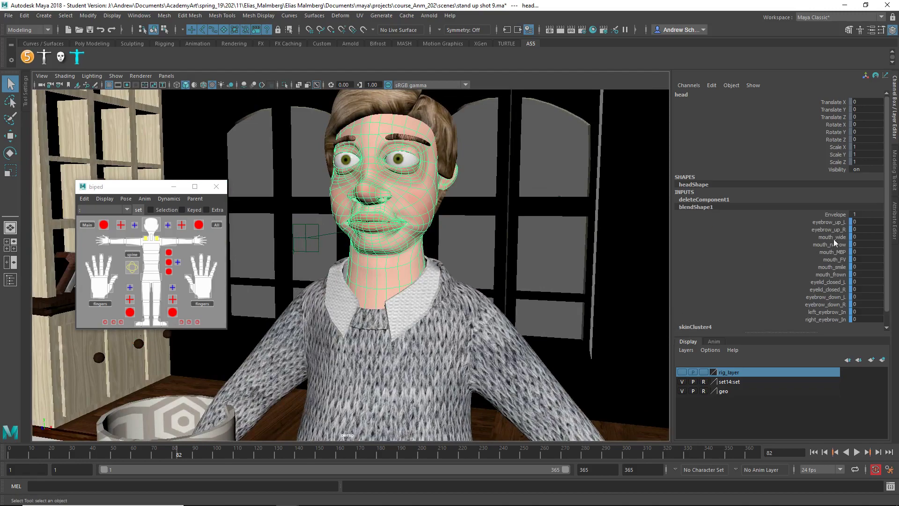
pyautogui.scroll(-1, 840, 248)
pyautogui.keyDown('alt'); pyautogui.moveTo(494, 213); pyautogui.dragTo(560, 223); pyautogui.keyUp('alt')
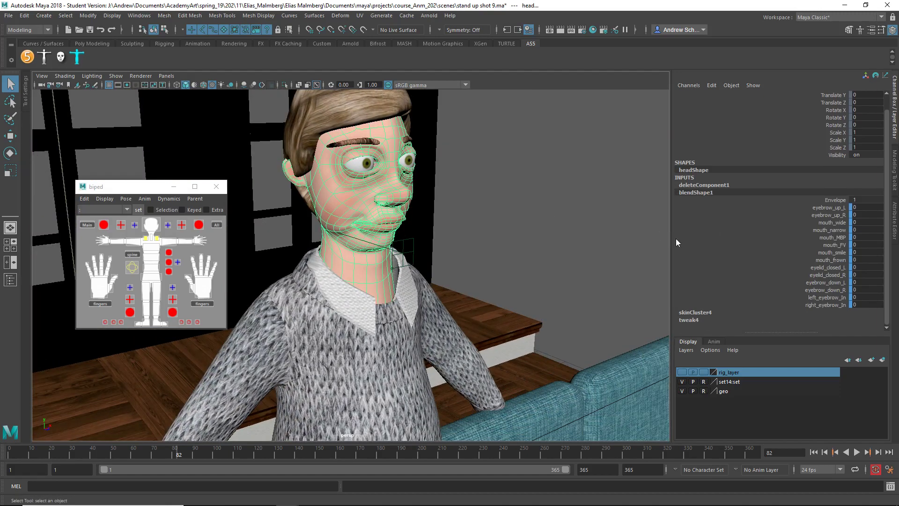
pyautogui.keyDown('alt'); pyautogui.moveTo(593, 260); pyautogui.dragTo(422, 286, button='right'); pyautogui.keyUp('alt')
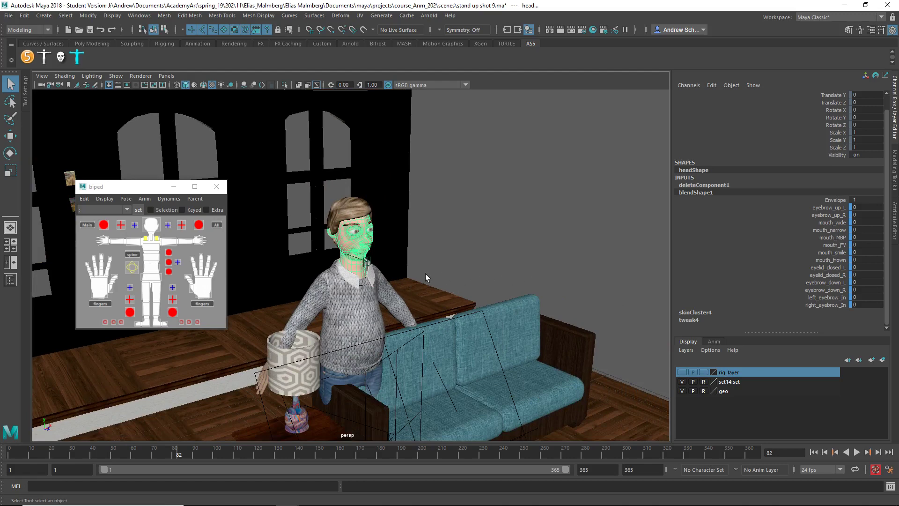
pyautogui.keyDown('alt'); pyautogui.moveTo(425, 273); pyautogui.dragTo(495, 204); pyautogui.keyUp('alt')
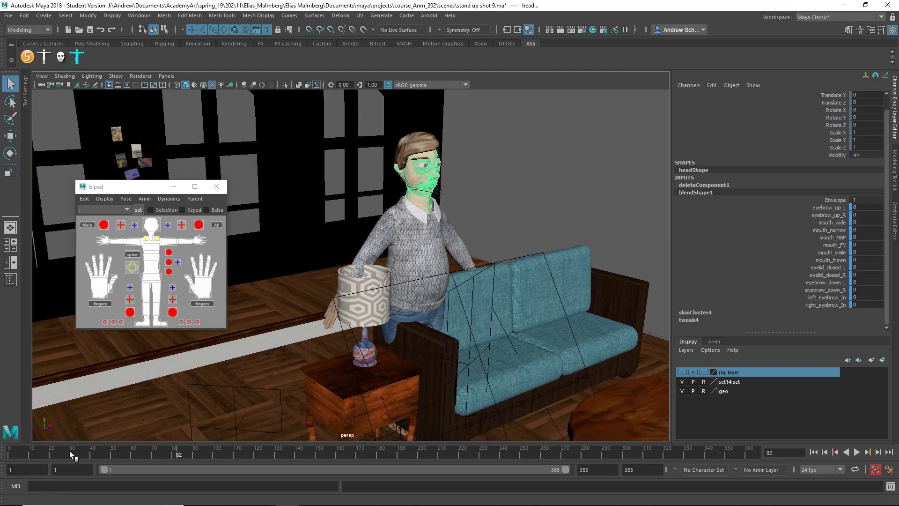
# - Scrub through the opening of the shot, return to frame 1 and briefly run playback
pyautogui.click(99, 451)
pyautogui.keyDown('alt'); pyautogui.moveTo(426, 307); pyautogui.dragTo(349, 297); pyautogui.keyUp('alt')
pyautogui.keyDown('alt'); pyautogui.moveTo(349, 297); pyautogui.dragTo(467, 315, button='right'); pyautogui.keyUp('alt')
pyautogui.moveTo(107, 451); pyautogui.dragTo(9, 453)
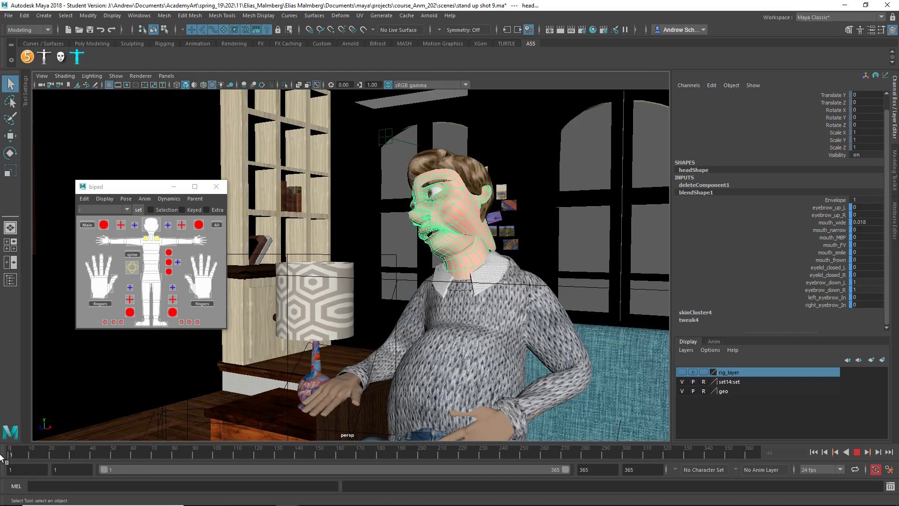
pyautogui.hotkey('alt', 'v')
pyautogui.hotkey('alt', 'v')
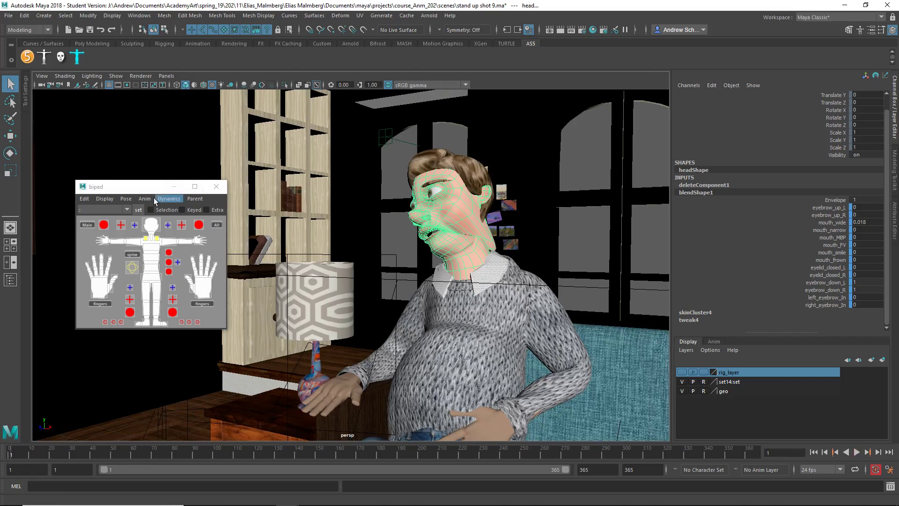
# - Put the character in its default standing pose at frame 1 with the biped picker's pose command and deselect the head mesh
pyautogui.click(126, 199)
pyautogui.click(139, 229)
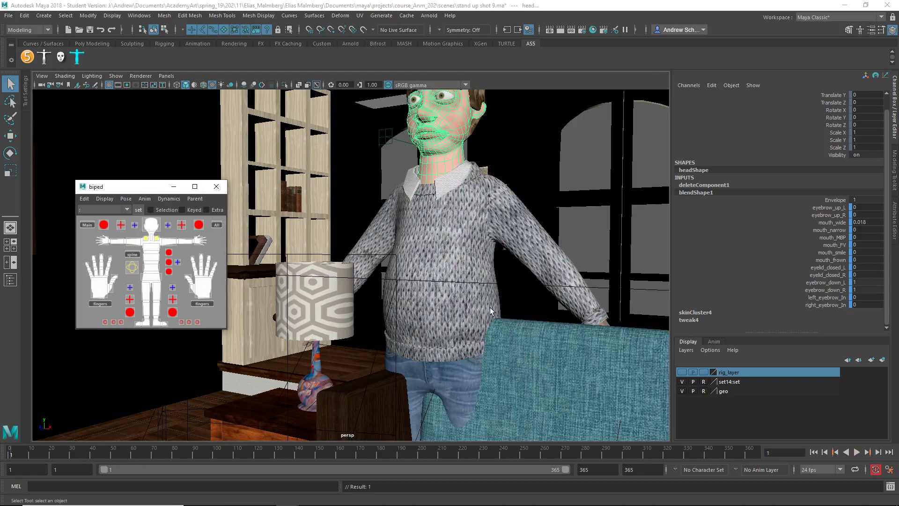
pyautogui.scroll(-3, 490, 308)
pyautogui.click(550, 288)
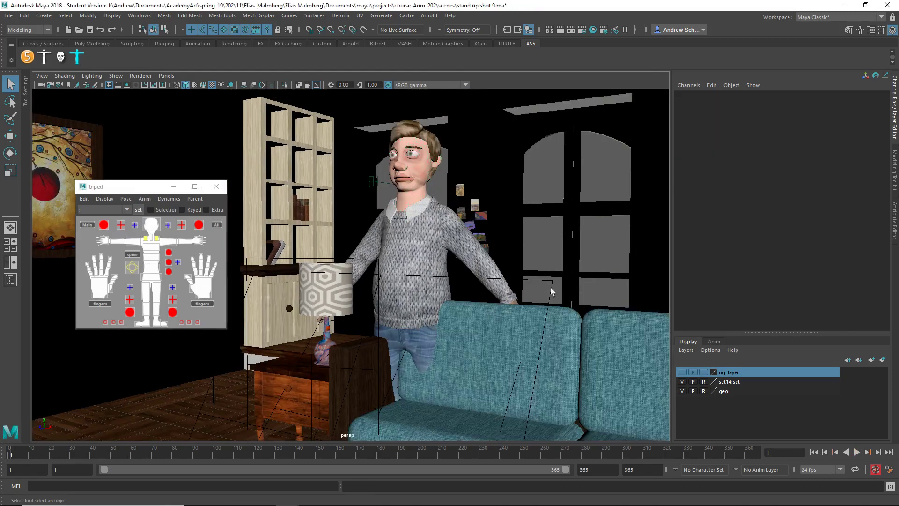
# - Select the blendShape1 node among the head mesh's attributes and delete it
pyautogui.click(422, 172)
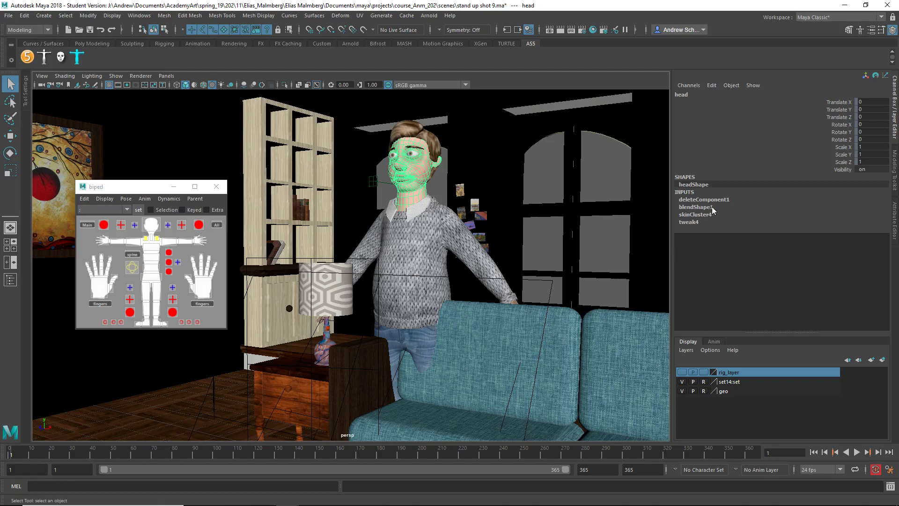
pyautogui.click(696, 208)
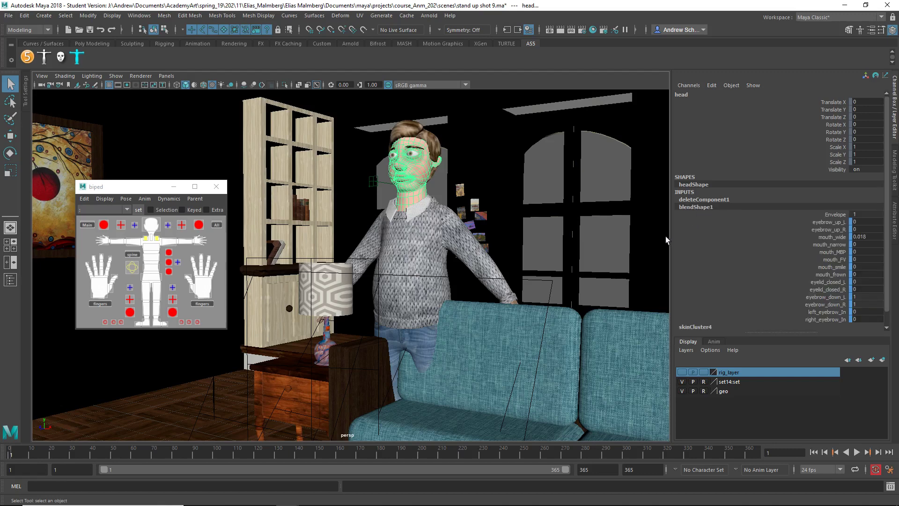
pyautogui.hotkey('ctrl', 'a')
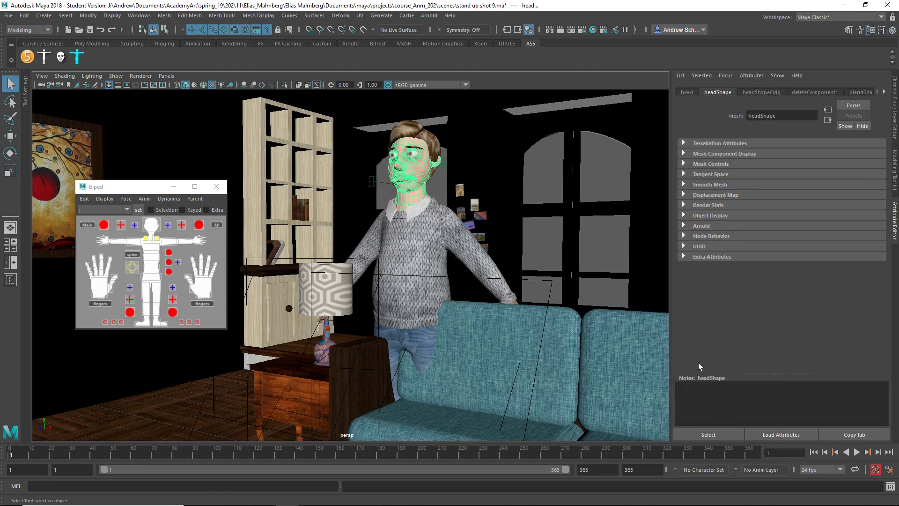
pyautogui.click(870, 92)
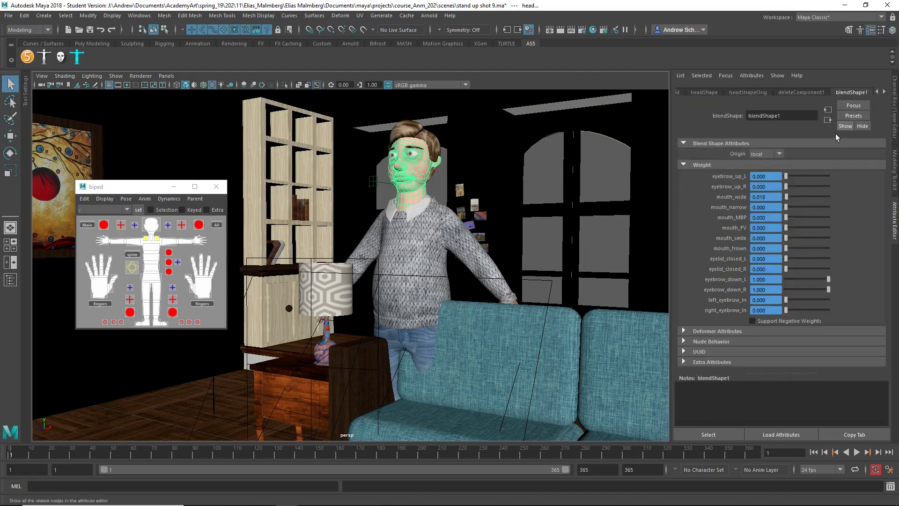
pyautogui.click(703, 434)
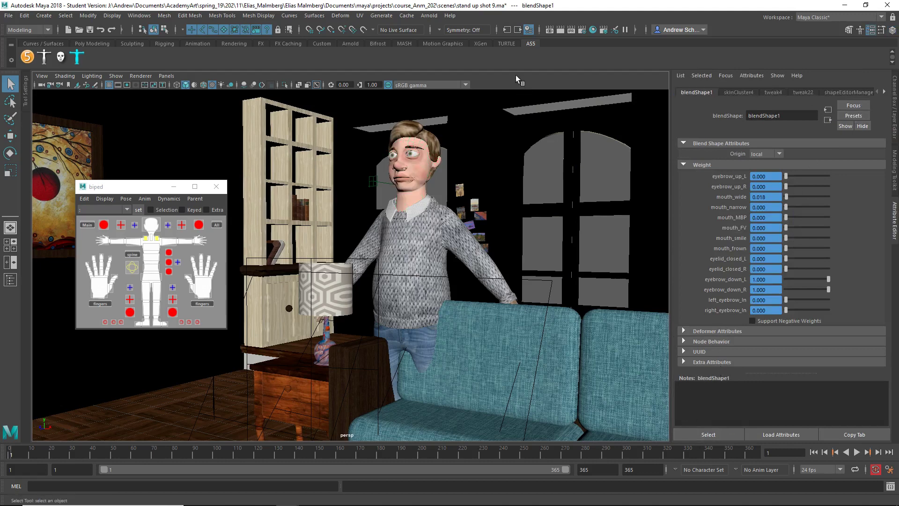
pyautogui.press('Delete')
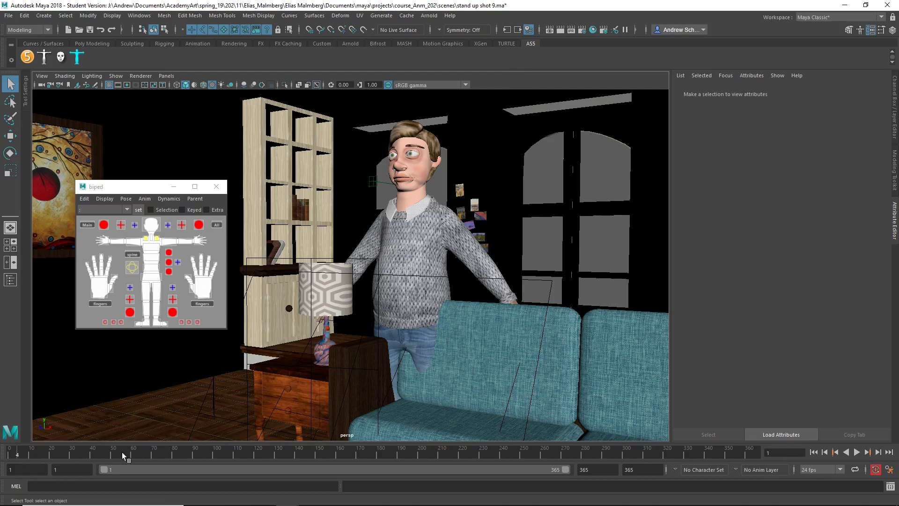
# - Play back the shot to check the head's deformation, return to frame 1, select the head mesh and play it again
pyautogui.hotkey('alt', 'v')
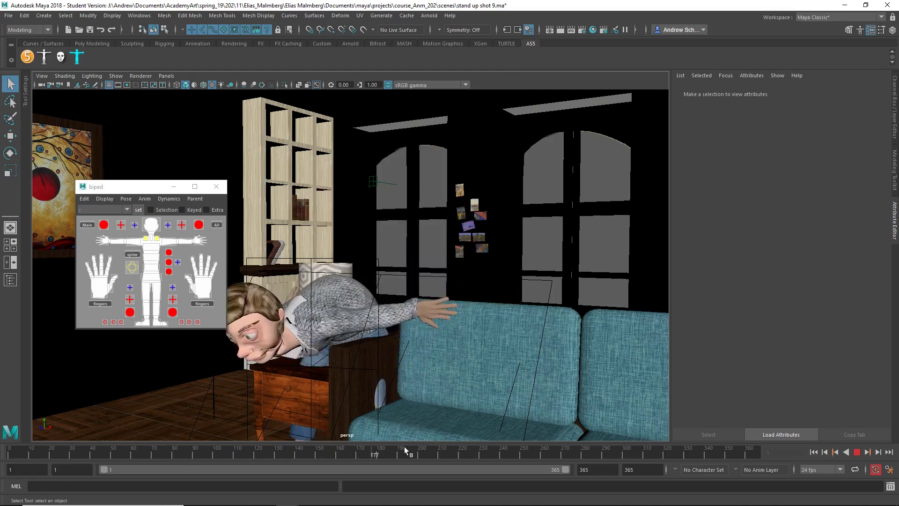
pyautogui.moveTo(422, 450); pyautogui.dragTo(5, 428)
pyautogui.scroll(-2, 322, 372)
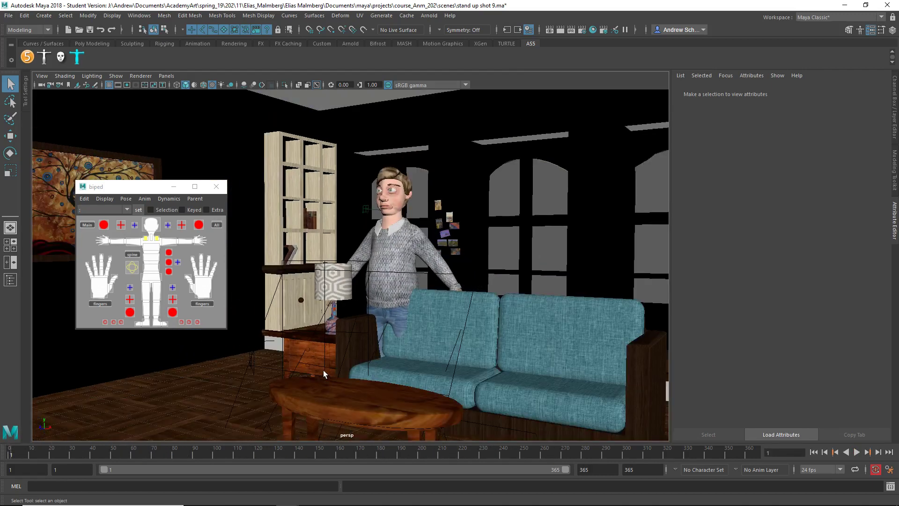
pyautogui.keyDown('alt'); pyautogui.moveTo(322, 372); pyautogui.dragTo(427, 363); pyautogui.keyUp('alt')
pyautogui.click(407, 172)
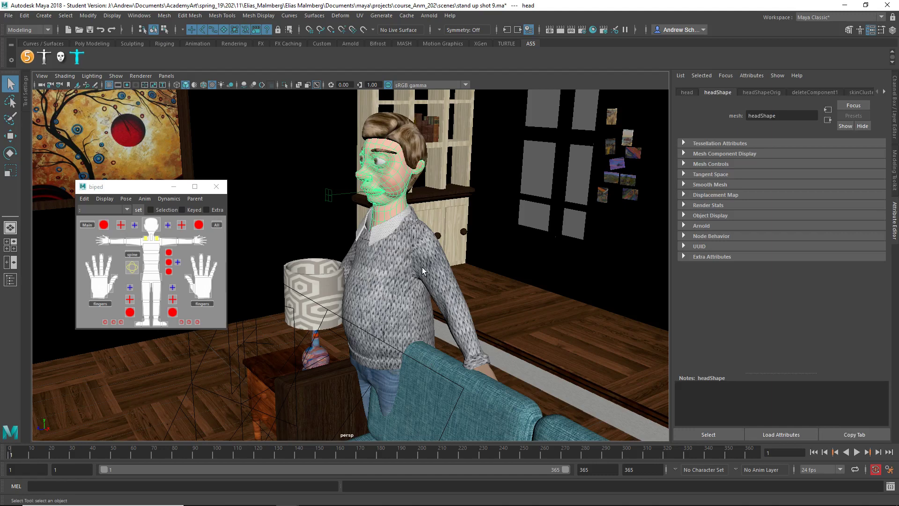
pyautogui.hotkey('alt', 'v')
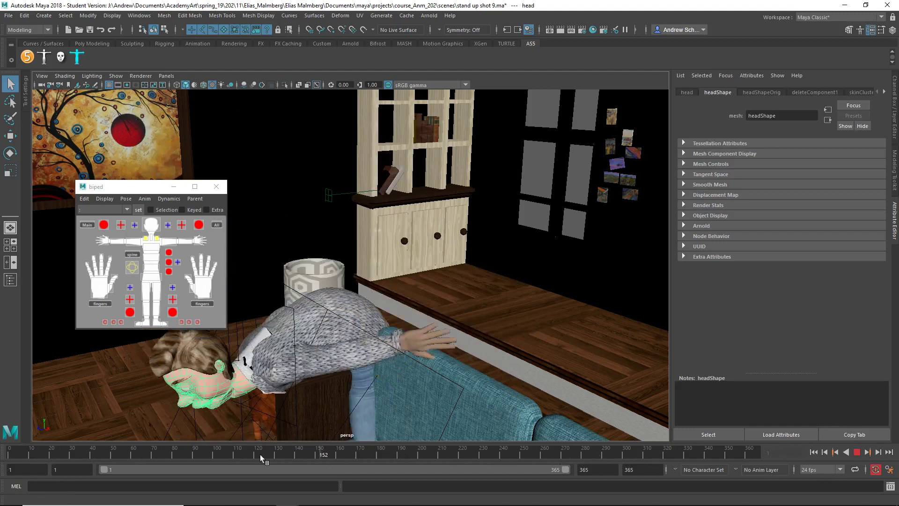
# - Stop playback and reopen the scene stand up shot 9.ma, continuing past the student version notice
pyautogui.hotkey('alt', 'shift', 'v')
pyautogui.click(10, 16)
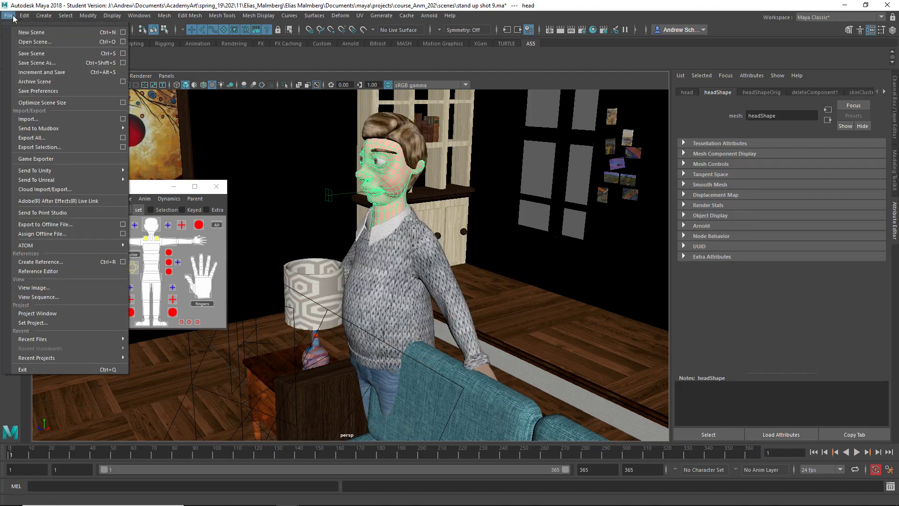
pyautogui.click(29, 42)
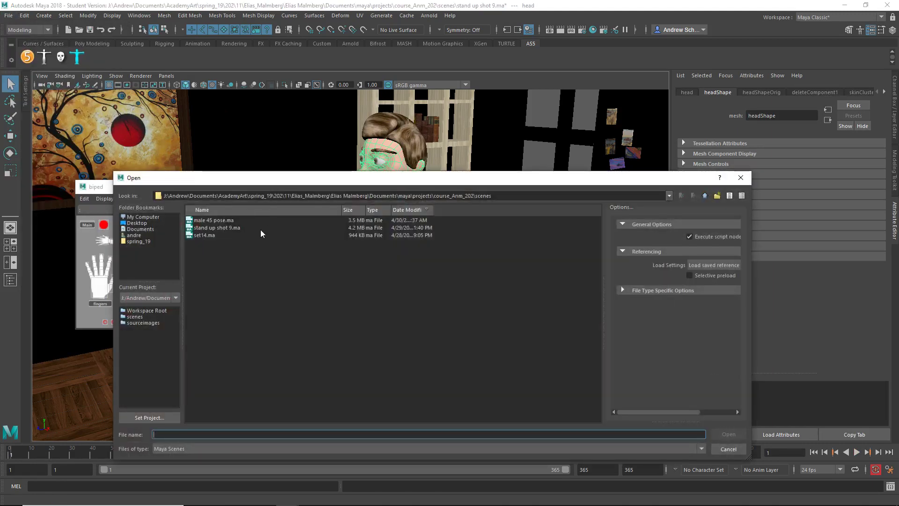
pyautogui.doubleClick(237, 227)
pyautogui.click(428, 263)
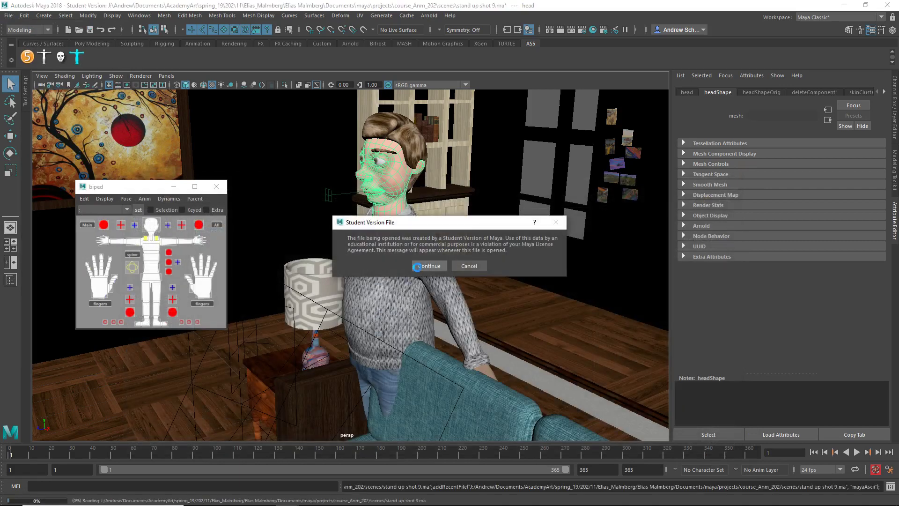
pyautogui.click(437, 264)
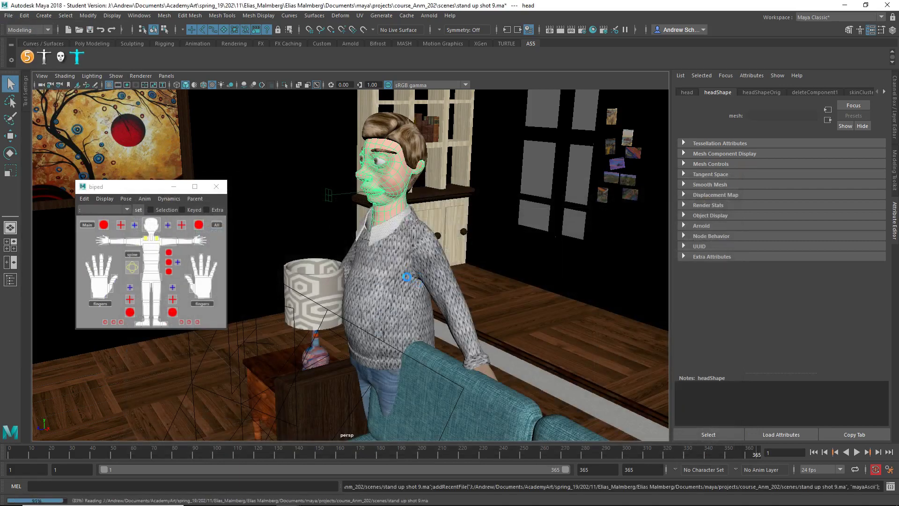
pyautogui.click(426, 266)
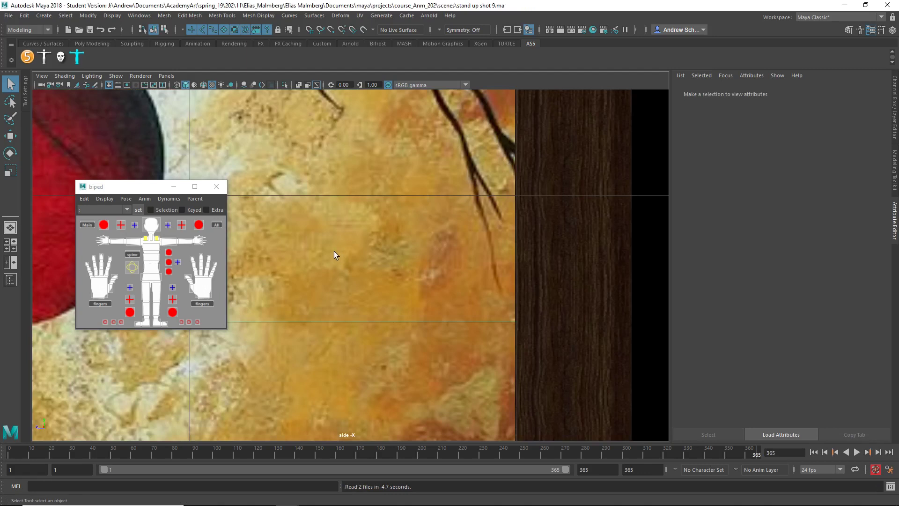
# - Switch to the perspective view at frame 1 and frame the seated character closely
pyautogui.press('space')
pyautogui.moveTo(333, 251); pyautogui.dragTo(332, 218)
pyautogui.moveTo(154, 446)
pyautogui.mouseDown()
pyautogui.moveTo(28, 447)
pyautogui.moveTo(293, 452)
pyautogui.moveTo(6, 440)
pyautogui.mouseUp()
pyautogui.keyDown('alt'); pyautogui.moveTo(359, 299); pyautogui.dragTo(333, 303); pyautogui.keyUp('alt')
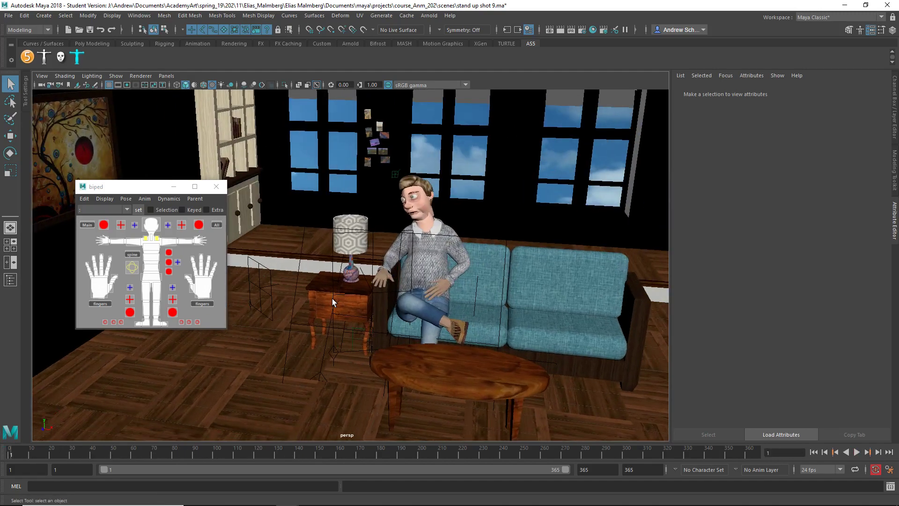
pyautogui.keyDown('alt'); pyautogui.moveTo(333, 303); pyautogui.dragTo(608, 298, button='right'); pyautogui.keyUp('alt')
pyautogui.keyDown('alt'); pyautogui.moveTo(576, 295); pyautogui.dragTo(541, 304, button='middle'); pyautogui.keyUp('alt')
pyautogui.keyDown('alt'); pyautogui.moveTo(542, 304); pyautogui.dragTo(476, 307, button='right'); pyautogui.keyUp('alt')
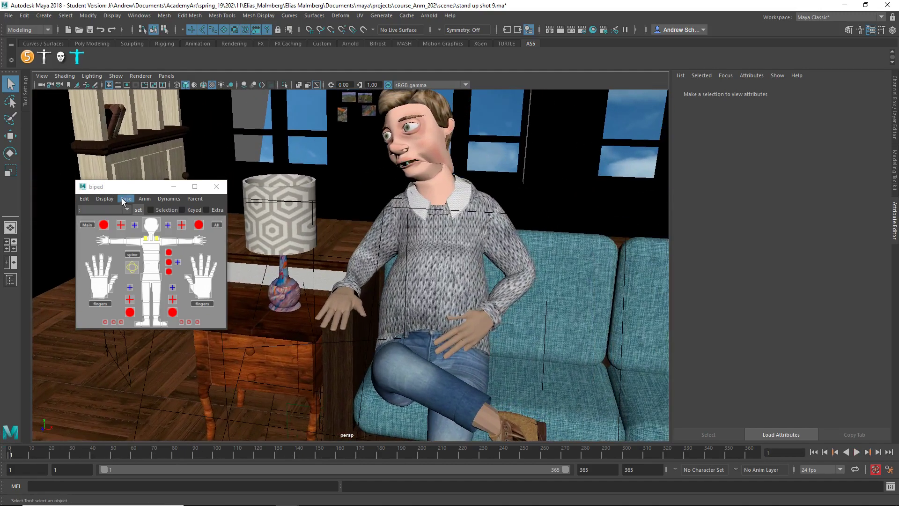
# - Put the character in its default standing pose with the biped picker's pose command and check the head mesh
pyautogui.click(126, 198)
pyautogui.click(135, 228)
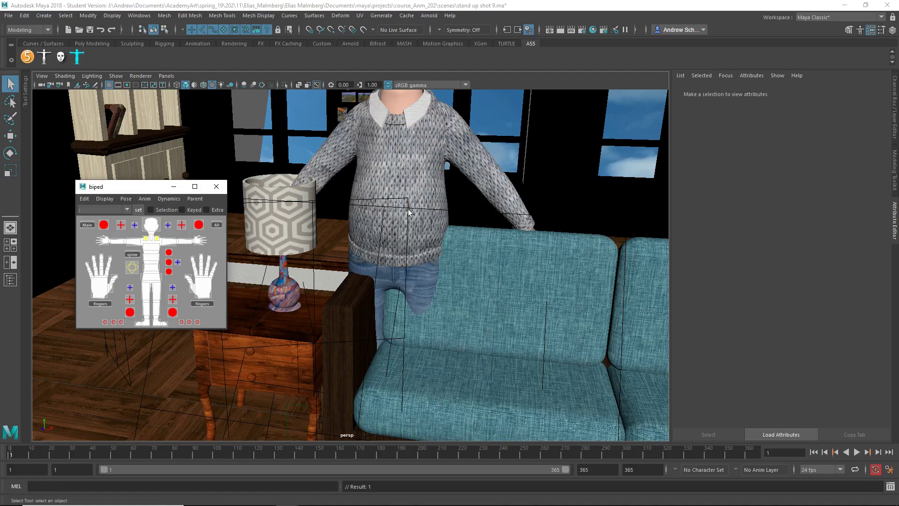
pyautogui.keyDown('alt'); pyautogui.moveTo(426, 152); pyautogui.dragTo(421, 287, button='right'); pyautogui.keyUp('alt')
pyautogui.click(426, 174)
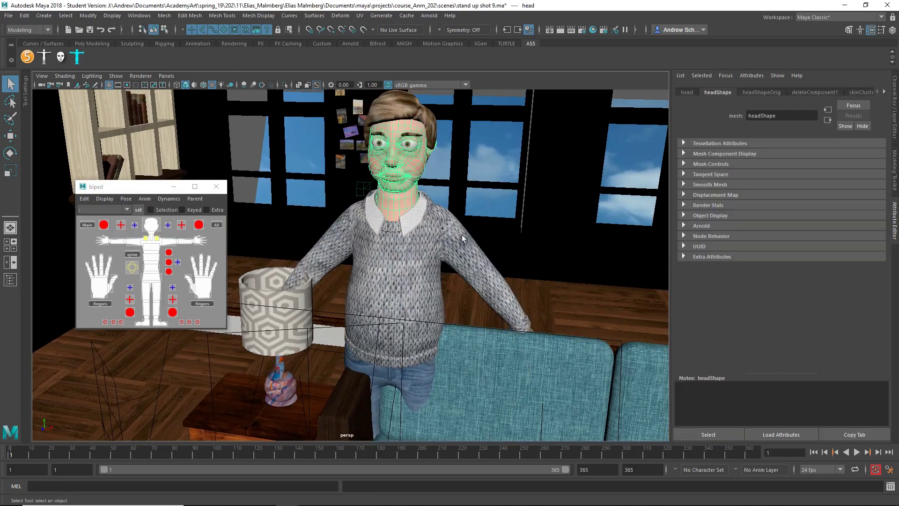
pyautogui.keyDown('alt'); pyautogui.moveTo(426, 174); pyautogui.dragTo(419, 234); pyautogui.keyUp('alt')
pyautogui.click(383, 230)
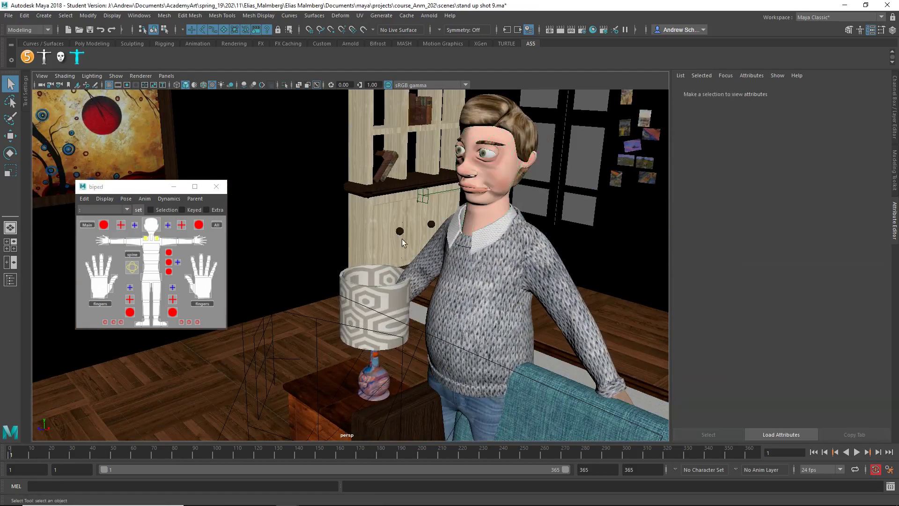
# - Examine the posed character's head and face from several angles and up close
pyautogui.keyDown('alt'); pyautogui.moveTo(383, 230); pyautogui.dragTo(448, 291, button='right'); pyautogui.keyUp('alt')
pyautogui.keyDown('alt'); pyautogui.moveTo(447, 290); pyautogui.dragTo(305, 393, button='middle'); pyautogui.keyUp('alt')
pyautogui.keyDown('alt'); pyautogui.moveTo(305, 392); pyautogui.dragTo(375, 384); pyautogui.keyUp('alt')
pyautogui.keyDown('alt'); pyautogui.moveTo(375, 384); pyautogui.dragTo(538, 344, button='right'); pyautogui.keyUp('alt')
pyautogui.keyDown('alt'); pyautogui.moveTo(539, 344); pyautogui.dragTo(500, 283, button='middle'); pyautogui.keyUp('alt')
pyautogui.click(380, 238)
pyautogui.keyDown('alt'); pyautogui.moveTo(389, 285); pyautogui.dragTo(555, 284, button='right'); pyautogui.keyUp('alt')
pyautogui.click(555, 284)
# - Select the head mesh and compare its unsmoothed and smoothed display around the mouth
pyautogui.click(451, 229)
pyautogui.press('1')
pyautogui.keyDown('alt'); pyautogui.moveTo(448, 308); pyautogui.dragTo(526, 251); pyautogui.keyUp('alt')
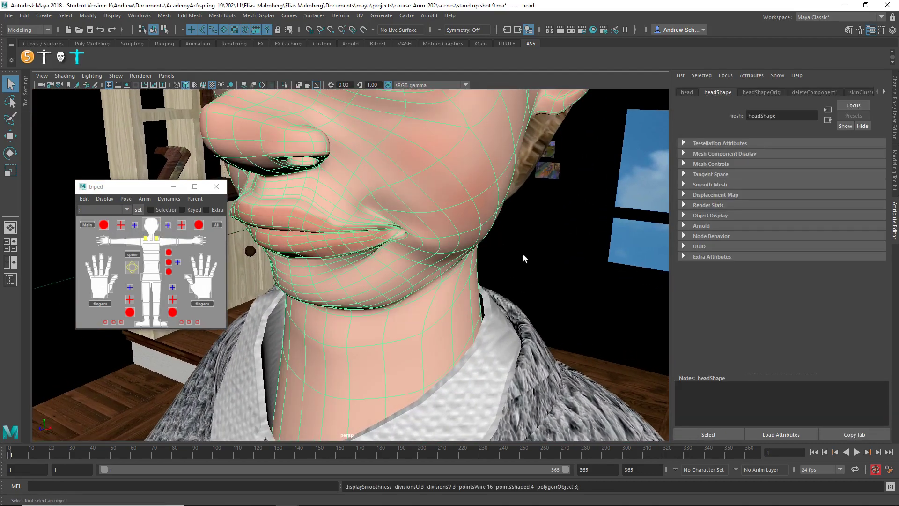
pyautogui.click(526, 251)
# - Examine the head mesh's connected nodes, viewing deleteComponent1 and the skin cluster and blend shape entries after it
pyautogui.click(353, 256)
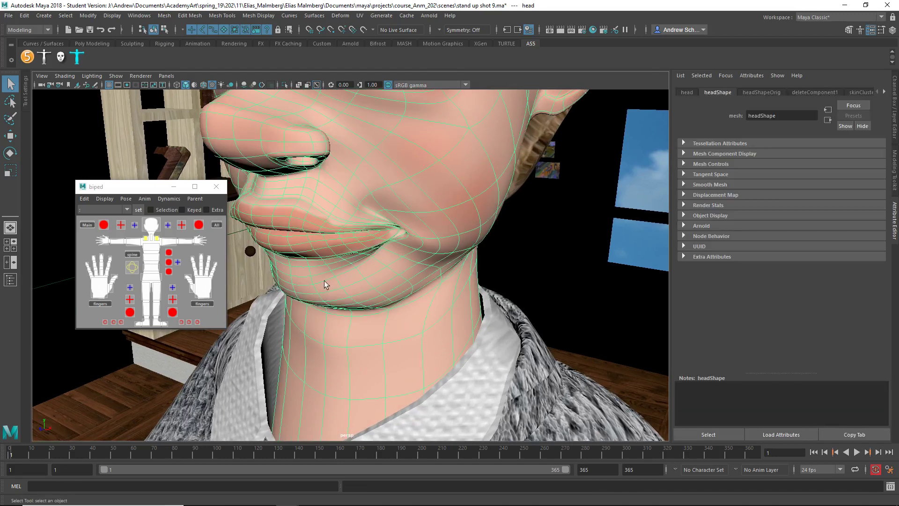
pyautogui.click(810, 90)
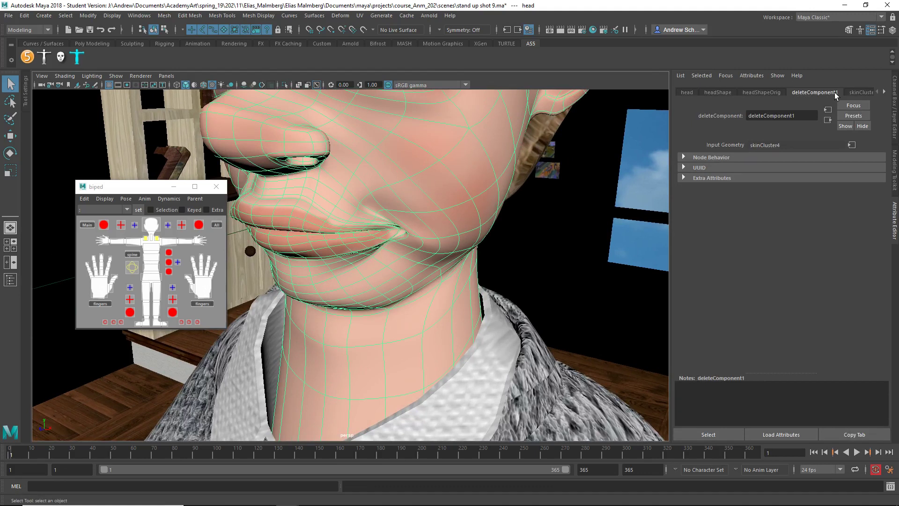
pyautogui.click(884, 92)
pyautogui.click(885, 92)
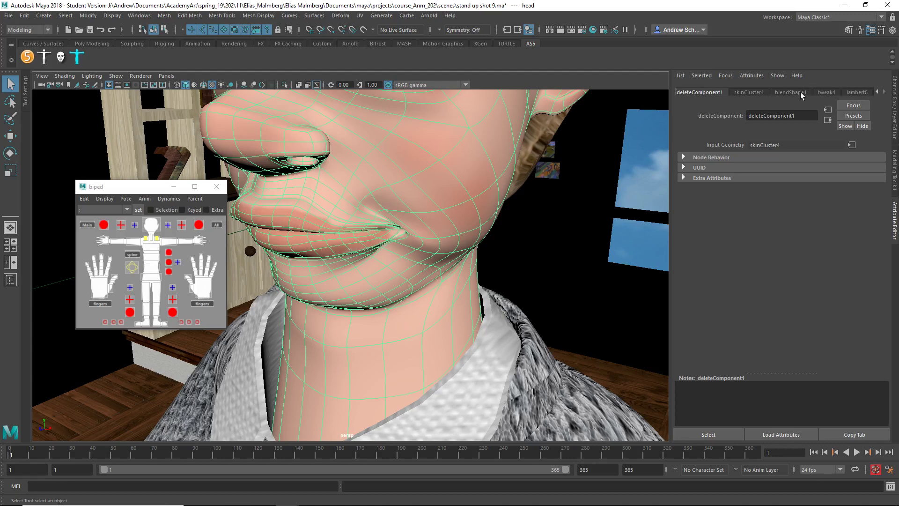
pyautogui.scroll(-10, 502, 249)
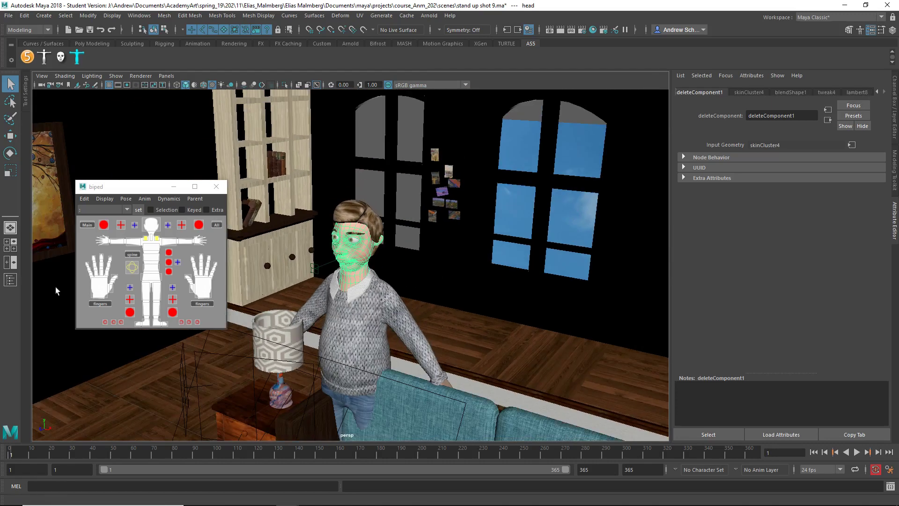
# - Show the Outliner, expand the base_head group and select its left_eyebrow and head meshes to inspect them
pyautogui.click(11, 279)
pyautogui.moveTo(117, 186); pyautogui.dragTo(306, 156)
pyautogui.scroll(-10, 68, 327)
pyautogui.scroll(10, 83, 348)
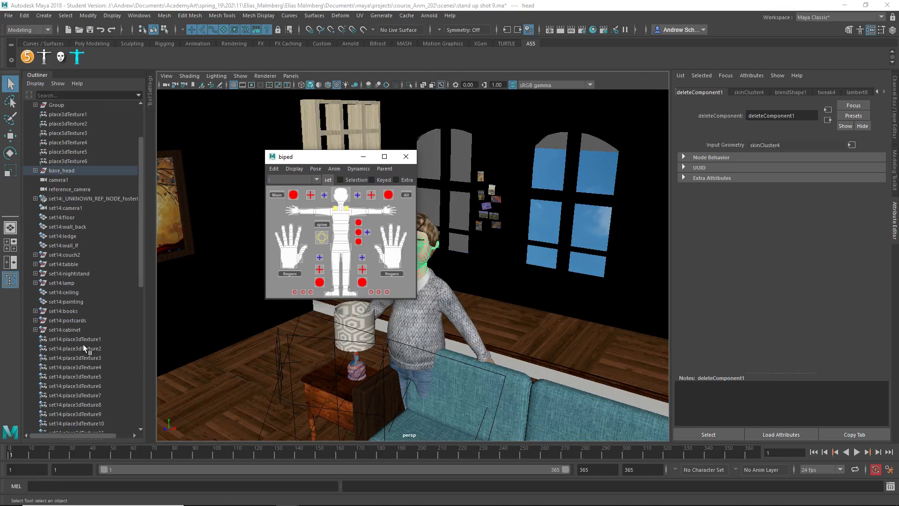
pyautogui.click(49, 170)
pyautogui.click(35, 171)
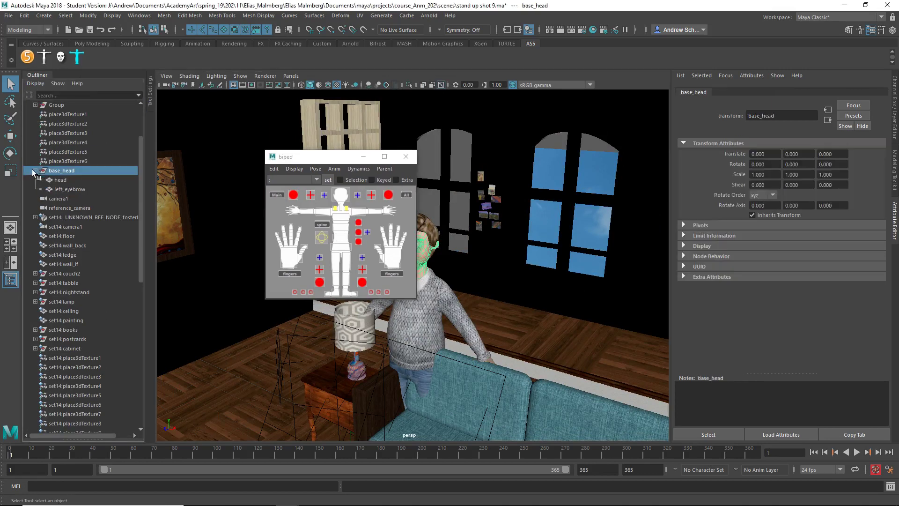
pyautogui.click(60, 190)
pyautogui.click(69, 181)
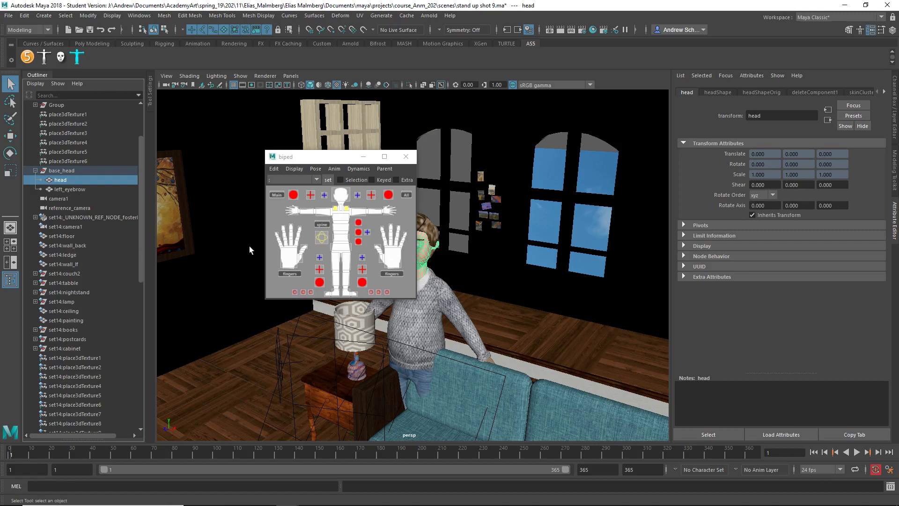
# - Collapse the base_head group, select place3dTexture1 and close the biped picker
pyautogui.click(52, 171)
pyautogui.click(35, 170)
pyautogui.scroll(3, 71, 279)
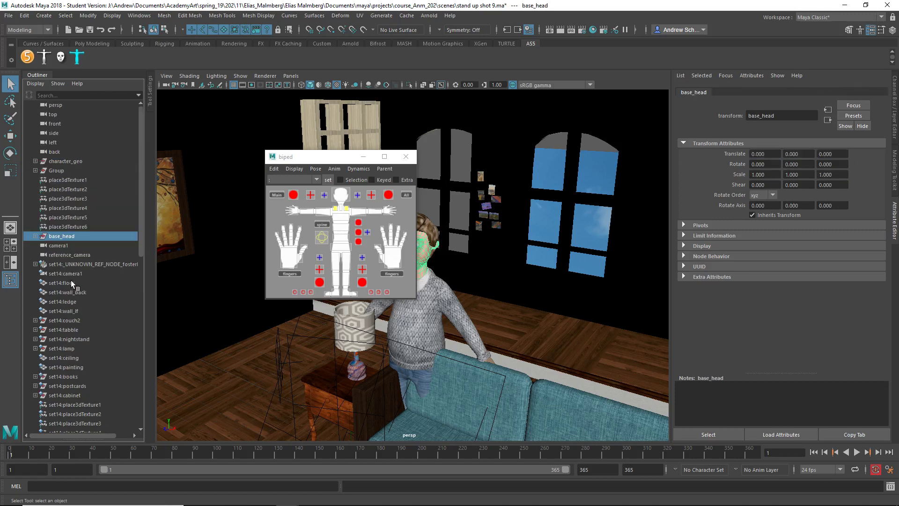
pyautogui.click(70, 180)
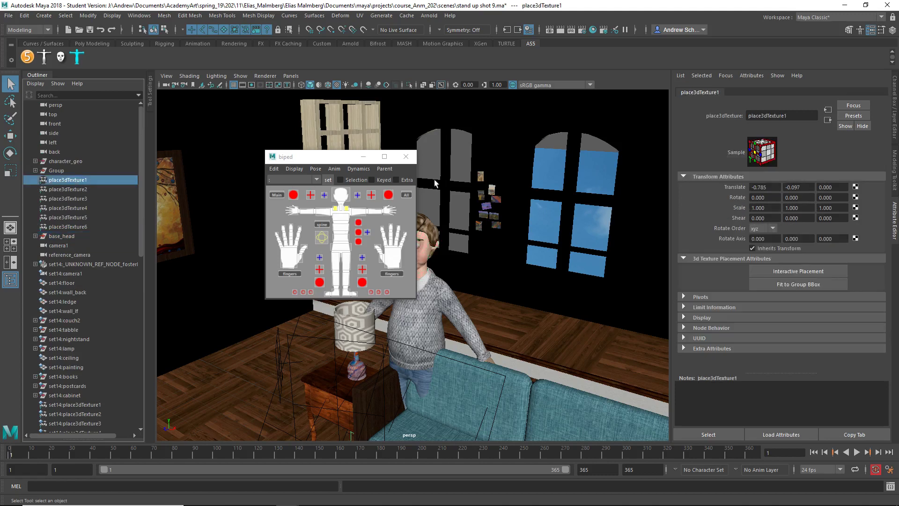
pyautogui.click(406, 156)
pyautogui.scroll(-5, 342, 276)
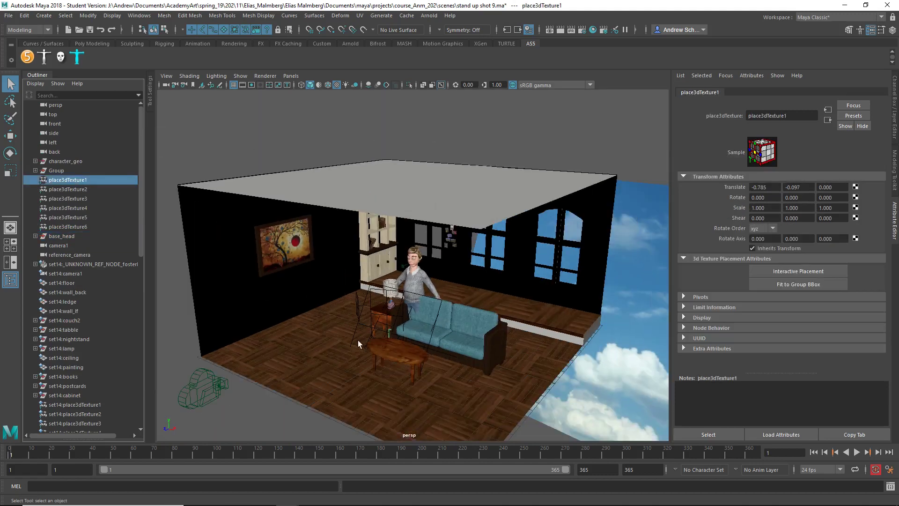
pyautogui.scroll(8, 358, 344)
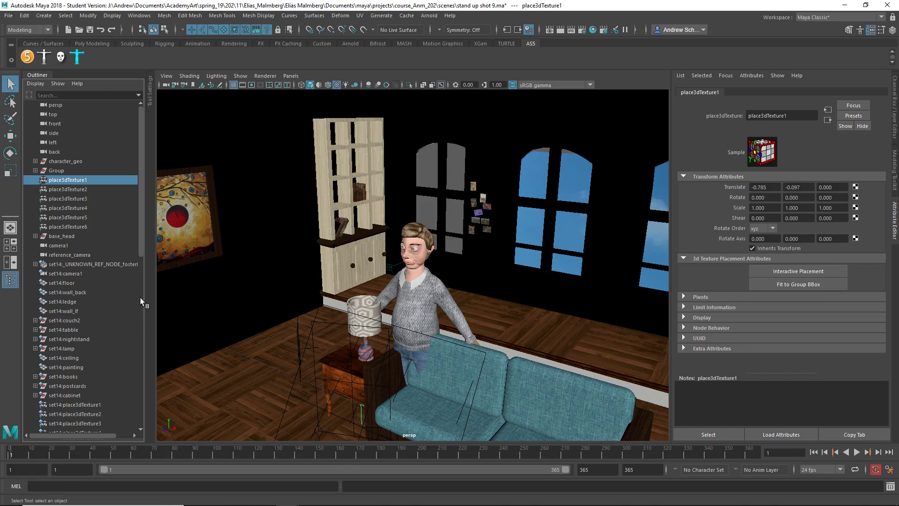
# - Try deleting the character_geo group to see what it contains and undo the deletion
pyautogui.click(81, 161)
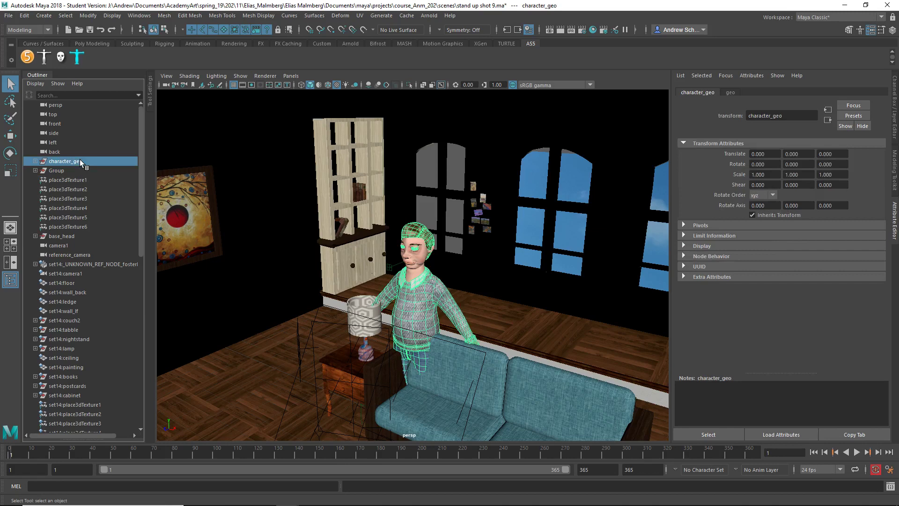
pyautogui.press('Delete')
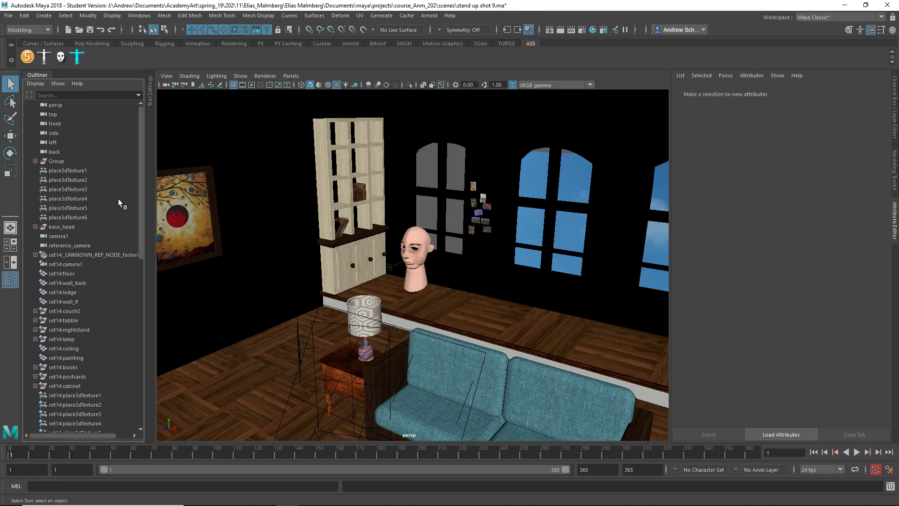
pyautogui.hotkey('ctrl', 'z')
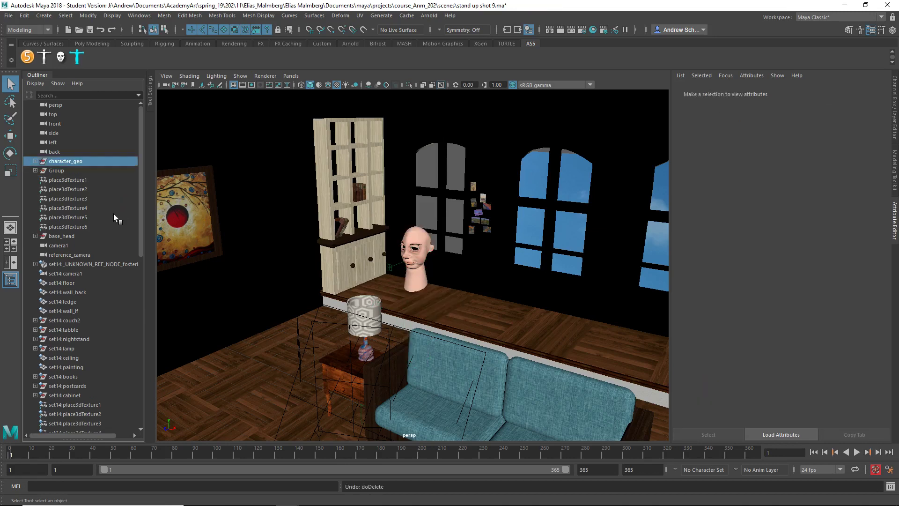
# - Check the set14RN entry in the Reference Editor to see which files are referenced, and close the editor
pyautogui.click(8, 16)
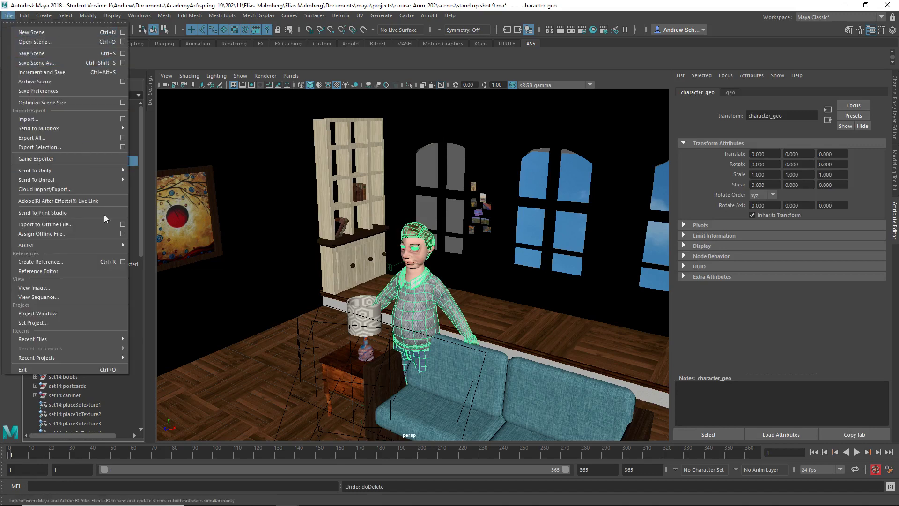
pyautogui.click(101, 271)
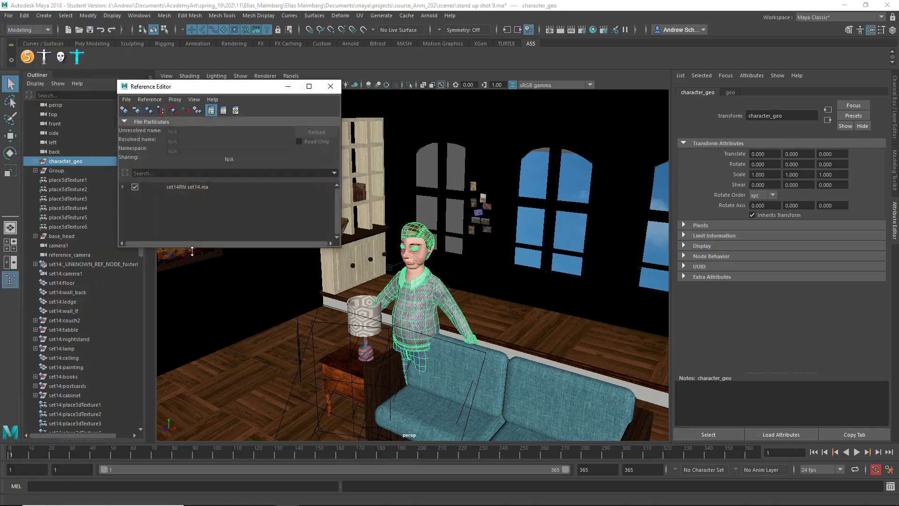
pyautogui.click(190, 188)
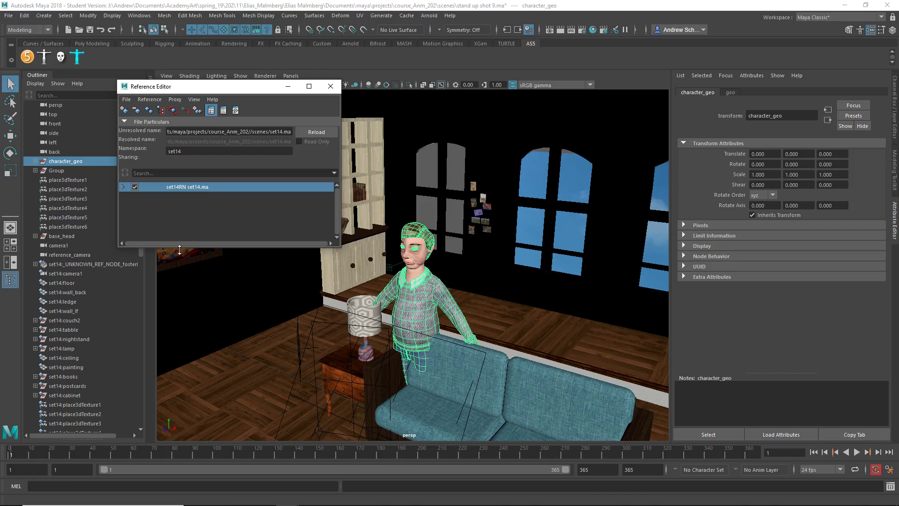
pyautogui.click(165, 226)
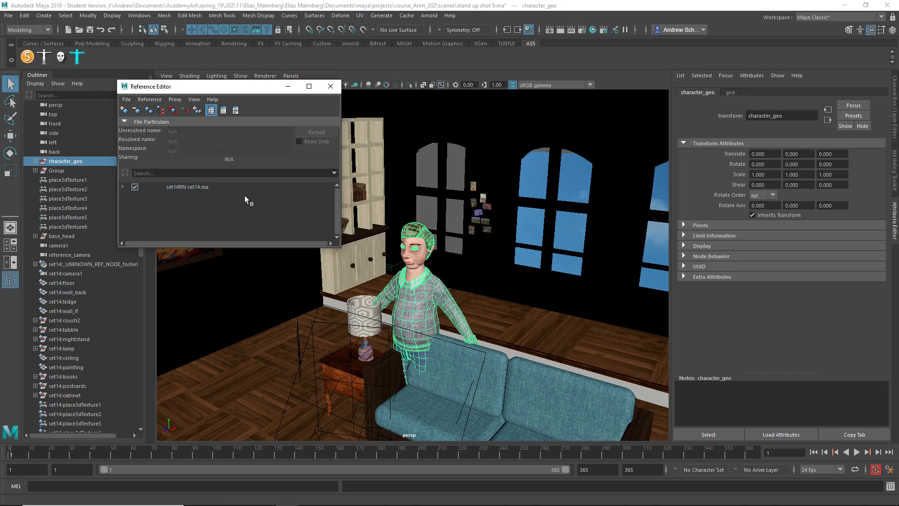
pyautogui.click(330, 86)
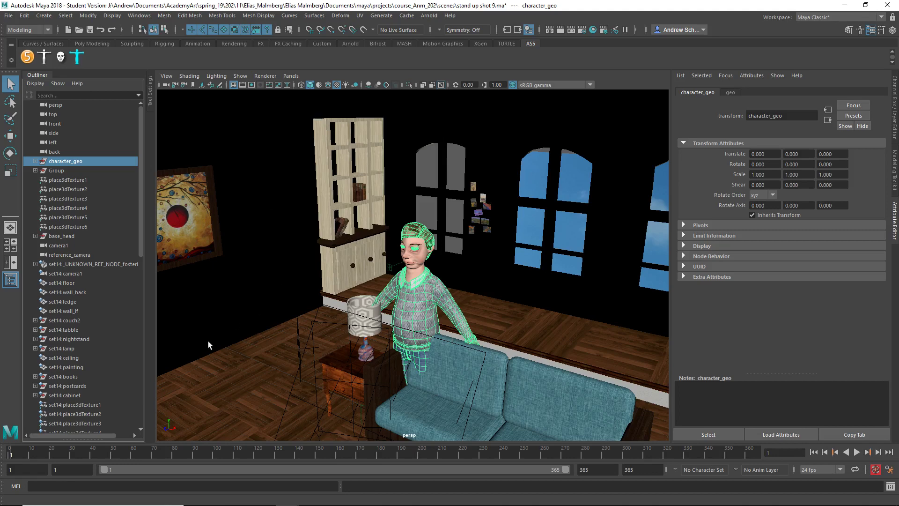
# - Scrub the timeline and briefly play back the shot with character_geo selected, returning to frame 1
pyautogui.moveTo(36, 452); pyautogui.dragTo(0, 451)
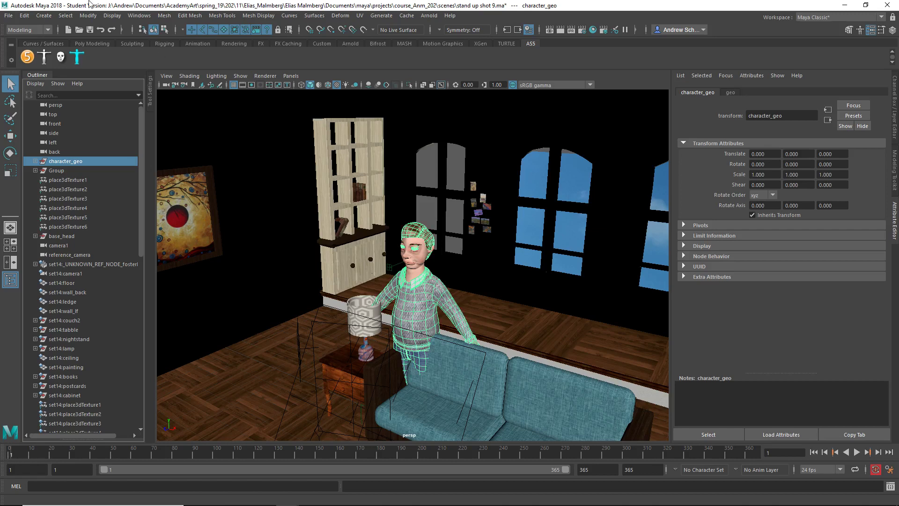
pyautogui.click(24, 16)
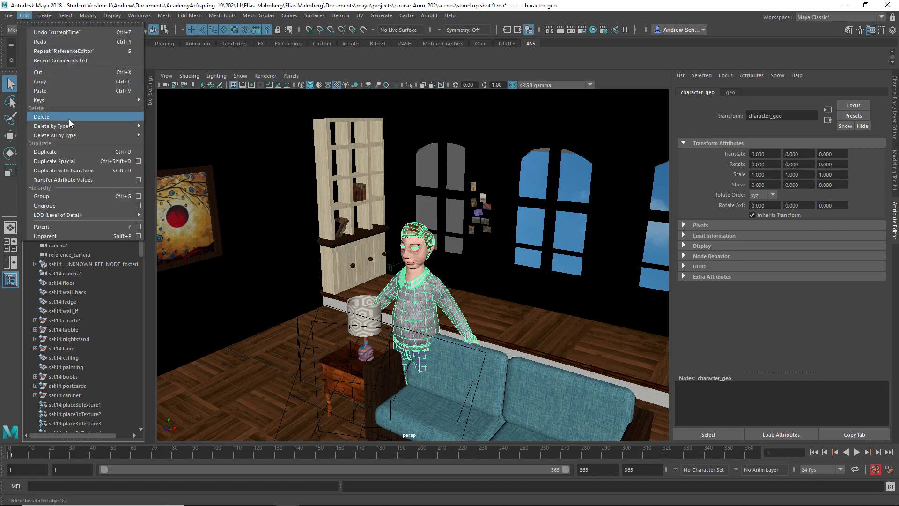
pyautogui.click(234, 231)
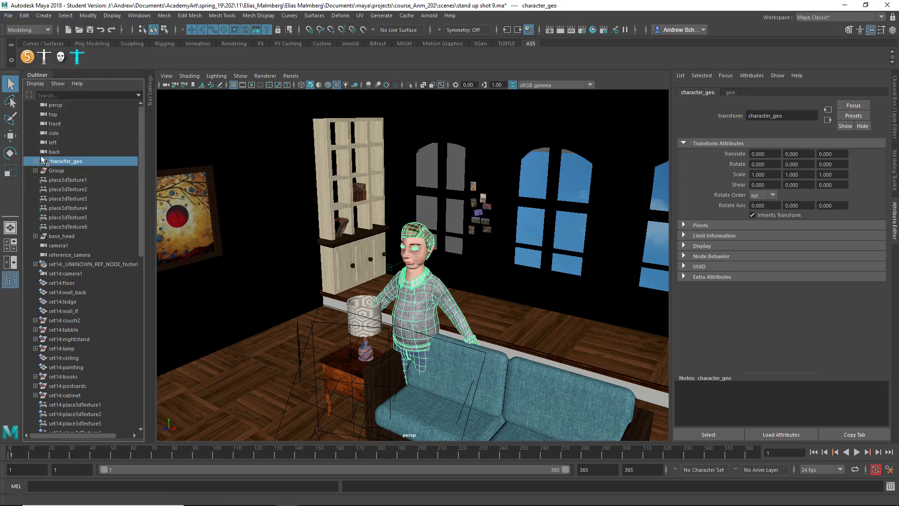
pyautogui.moveTo(63, 456); pyautogui.dragTo(380, 425)
pyautogui.hotkey('alt', 'v')
pyautogui.hotkey('alt', 'shift', 'v')
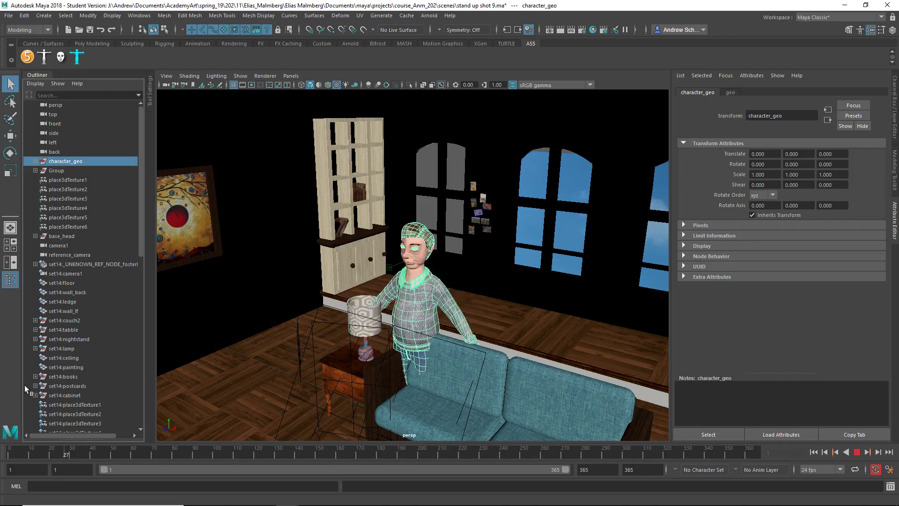
# - Reopen the scene stand up shot 9.ma, discarding the unsaved changes
pyautogui.click(10, 17)
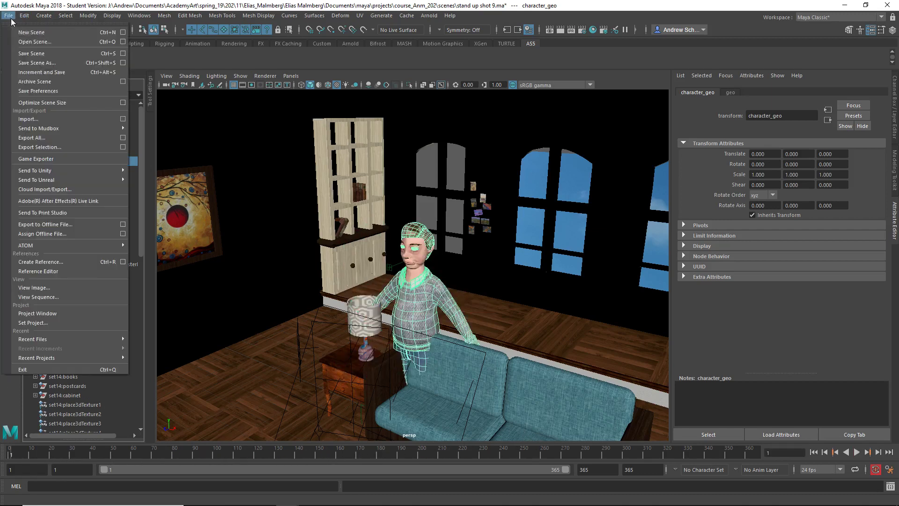
pyautogui.click(34, 42)
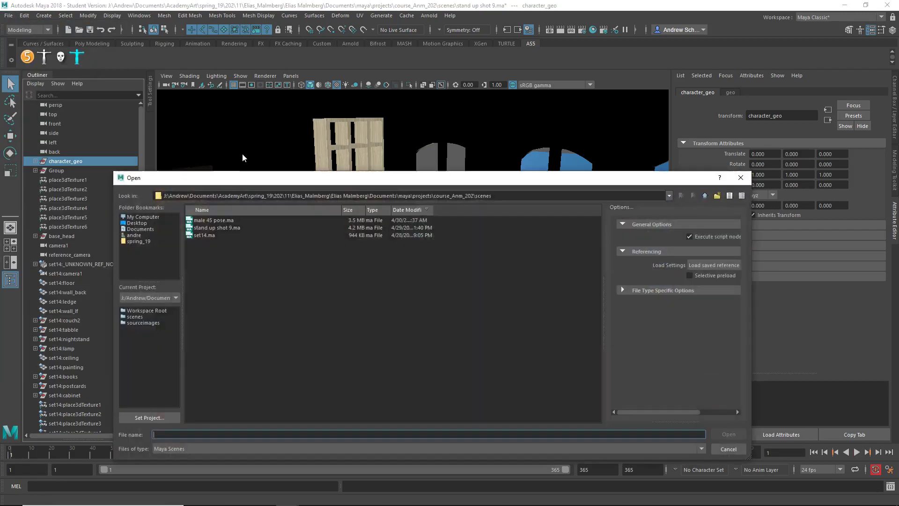
pyautogui.doubleClick(232, 228)
pyautogui.click(453, 263)
pyautogui.click(430, 261)
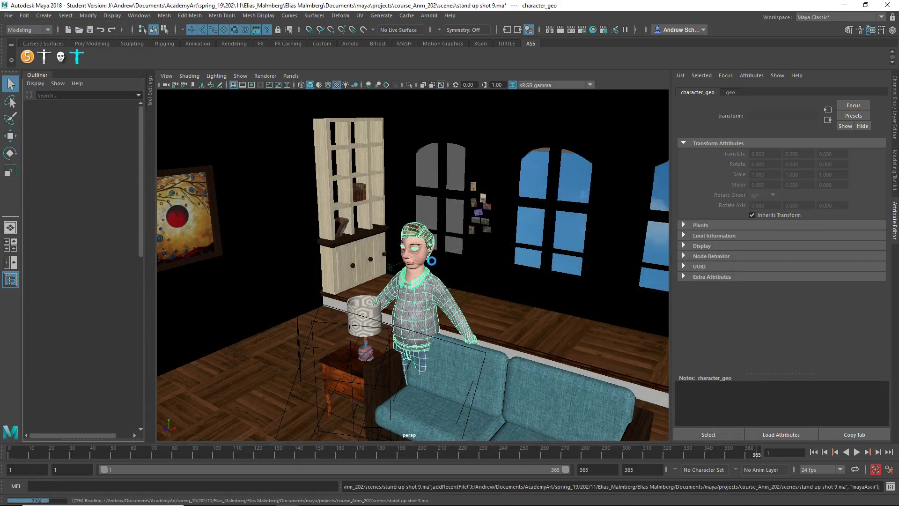
pyautogui.click(431, 264)
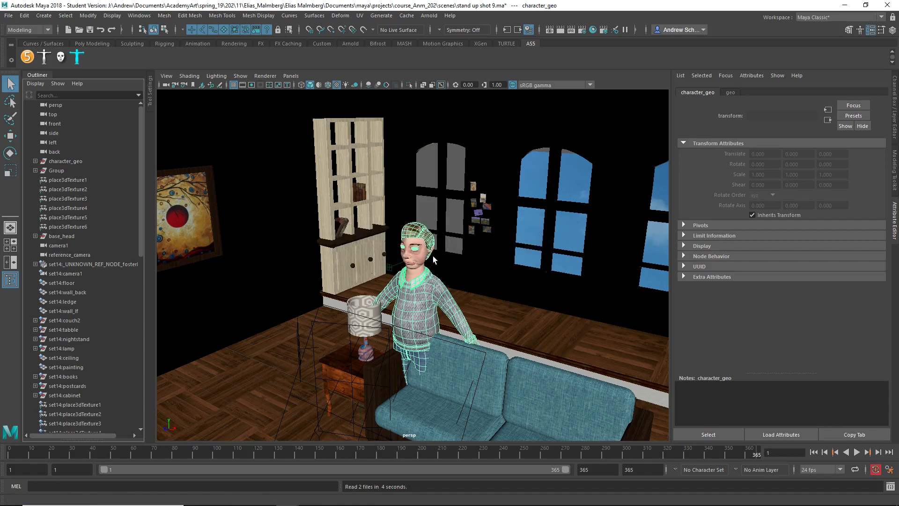
# - Bring the seated character into the perspective view and return the timeline to frame 1
pyautogui.press('space')
pyautogui.press('space')
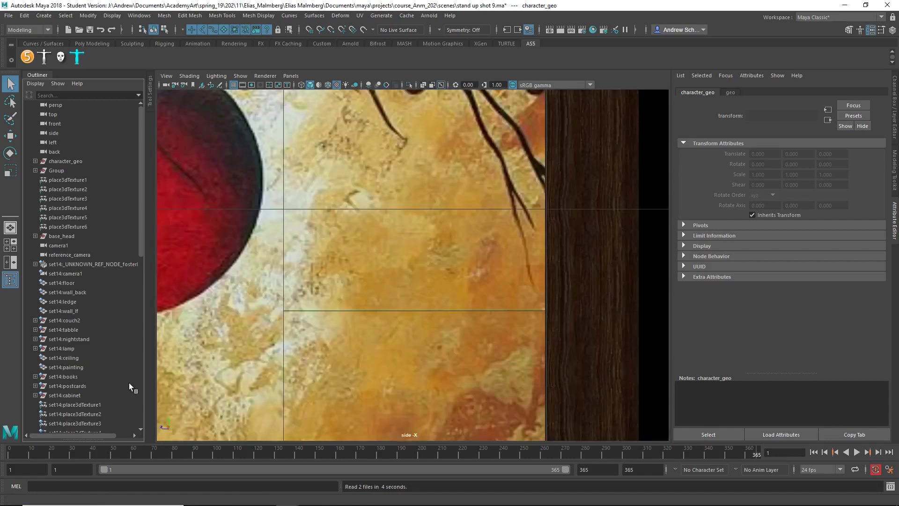
pyautogui.press('space')
pyautogui.moveTo(407, 231); pyautogui.dragTo(407, 214)
pyautogui.moveTo(150, 452); pyautogui.dragTo(1, 451)
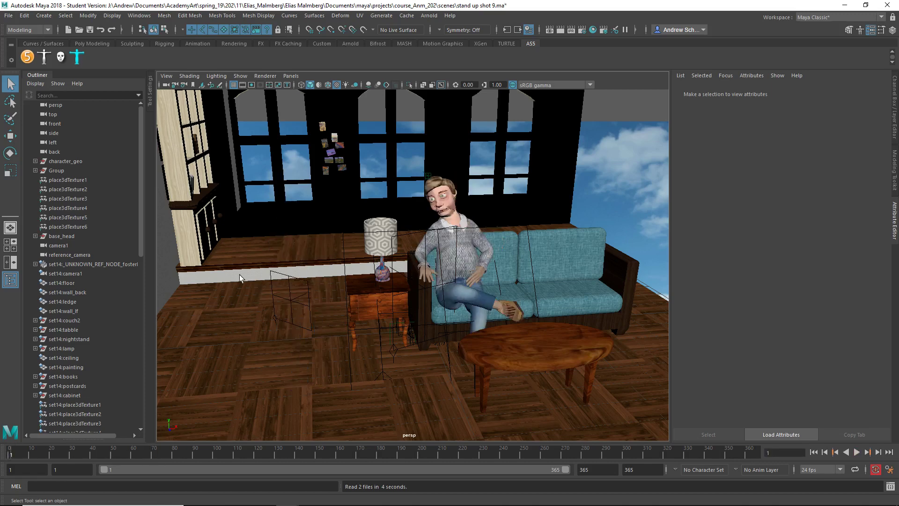
# - Expand the Group hierarchy to inspect its Main and Geometry children, leaving Group selected
pyautogui.click(55, 170)
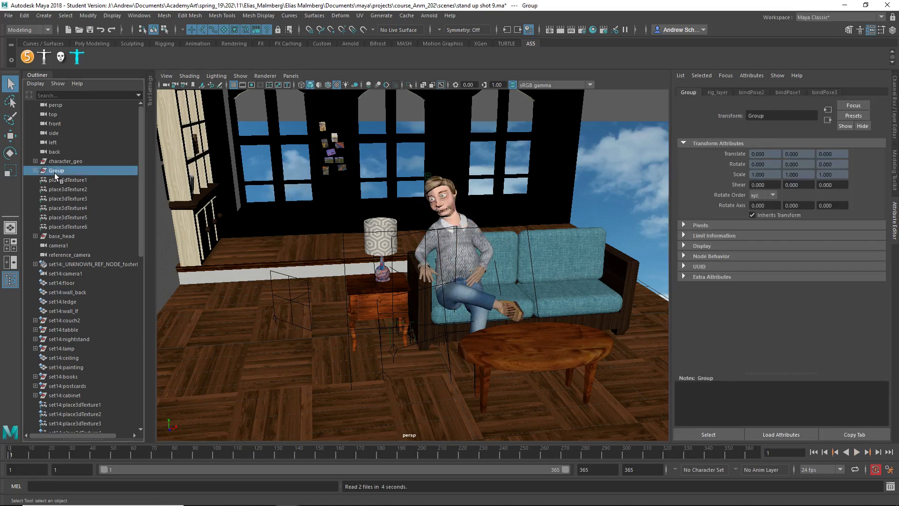
pyautogui.click(35, 170)
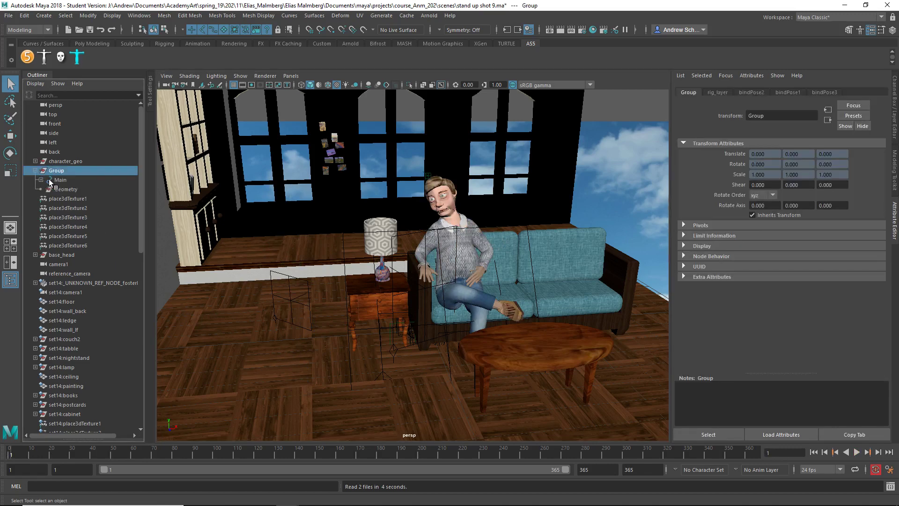
pyautogui.click(60, 179)
pyautogui.click(62, 172)
pyautogui.click(139, 15)
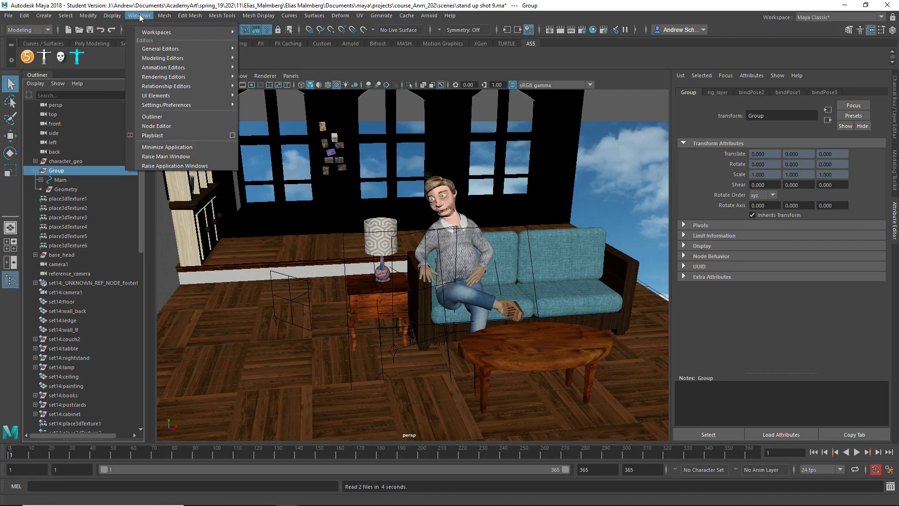
pyautogui.click(146, 16)
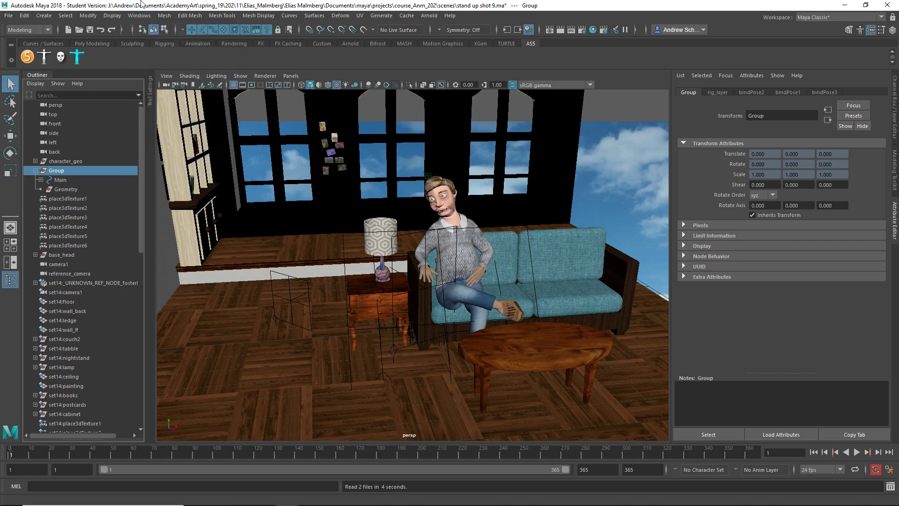
# - Select base_head, open the Shape Editor for its blend shapes and frame the face
pyautogui.click(61, 254)
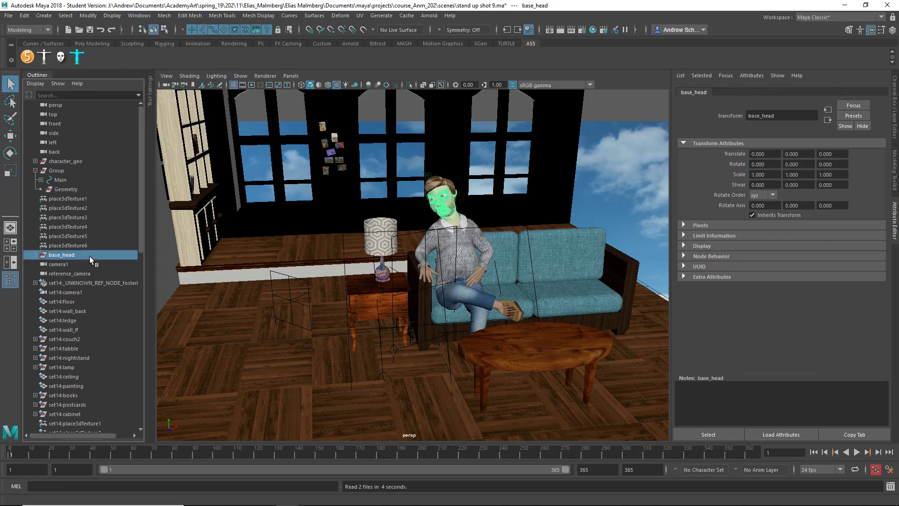
pyautogui.click(139, 16)
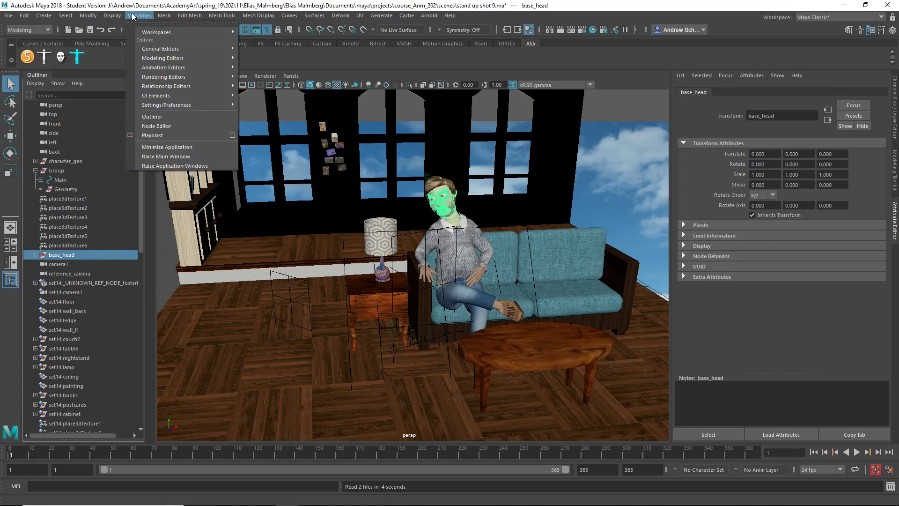
pyautogui.moveTo(152, 79)
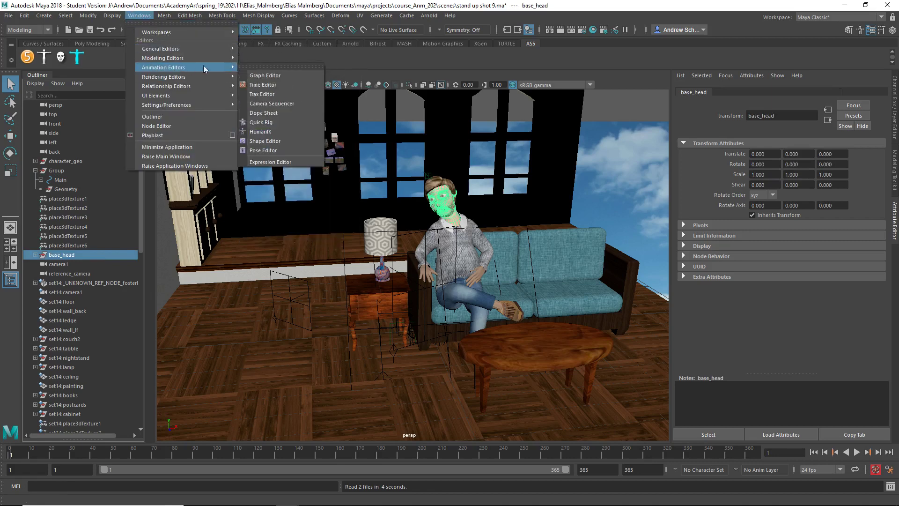
pyautogui.click(280, 142)
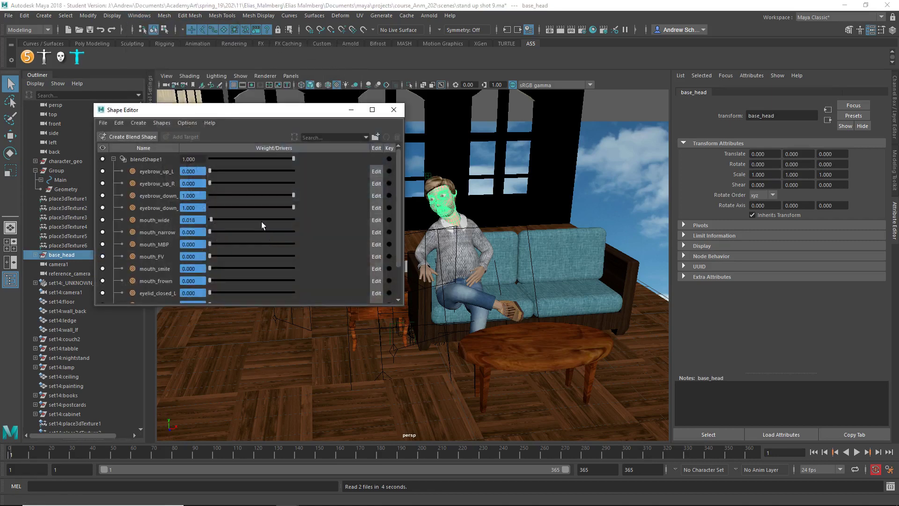
pyautogui.press('f')
pyautogui.keyDown('alt'); pyautogui.moveTo(461, 249); pyautogui.dragTo(478, 240); pyautogui.keyUp('alt')
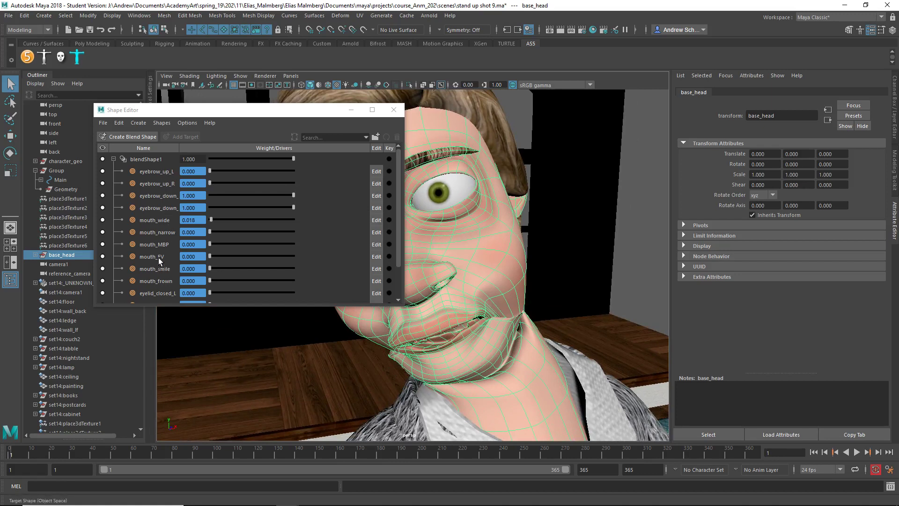
# - Try to select the mouth_FV blend shape target with the MEL command "select mouth_FV"
pyautogui.click(92, 487)
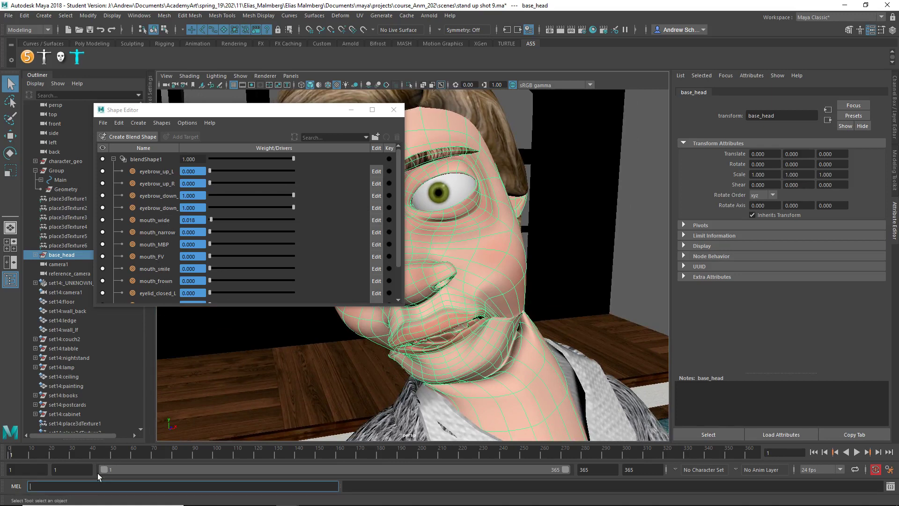
pyautogui.write('select mouth_FV')
pyautogui.press('Return')
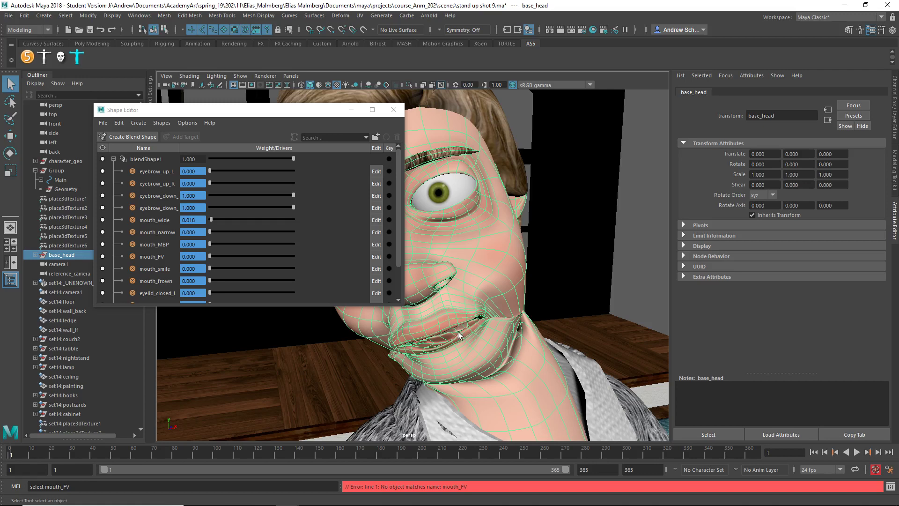
# - Export the shapes of blendShape1 to a shape file named blend in the scenes folder and close the Shape Editor
pyautogui.click(107, 123)
pyautogui.click(120, 124)
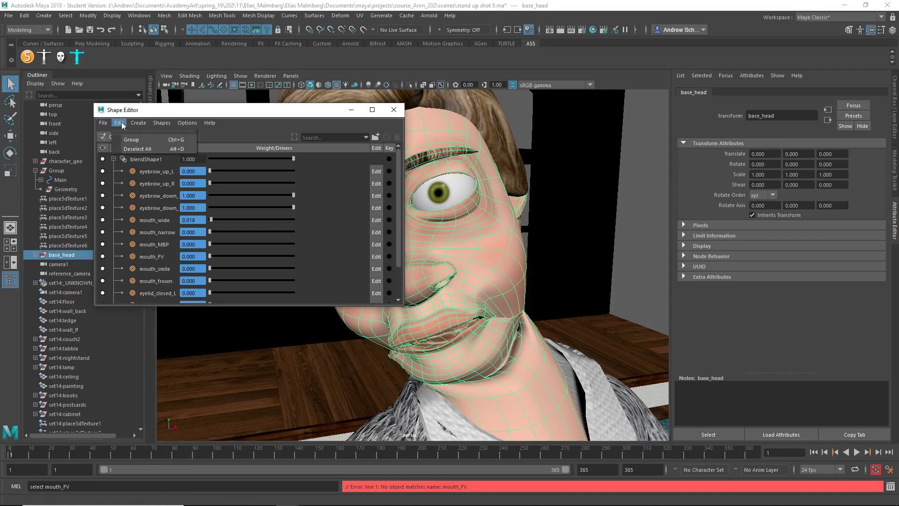
pyautogui.click(140, 161)
pyautogui.click(140, 160)
pyautogui.click(104, 124)
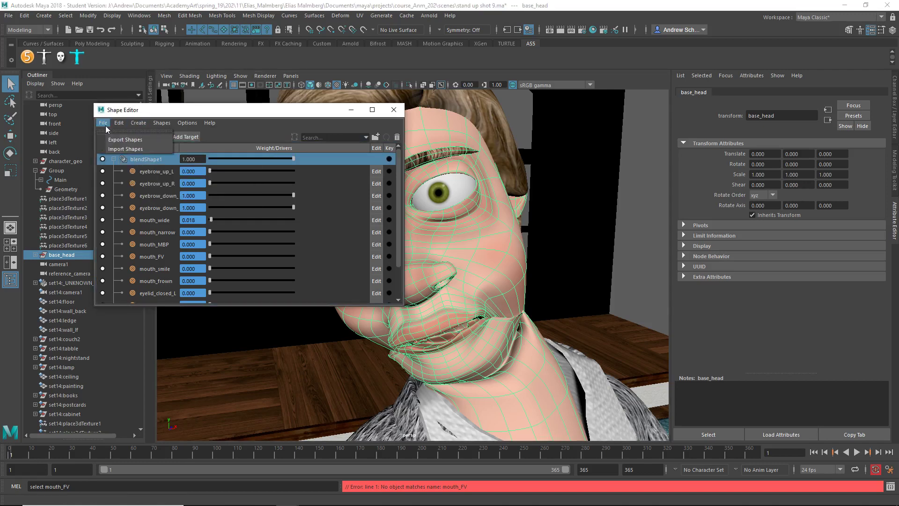
pyautogui.click(111, 138)
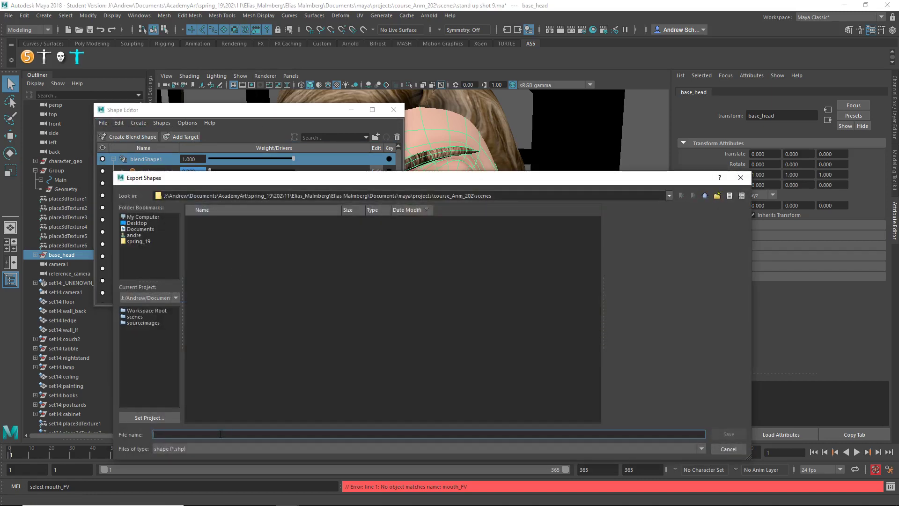
pyautogui.write('blend')
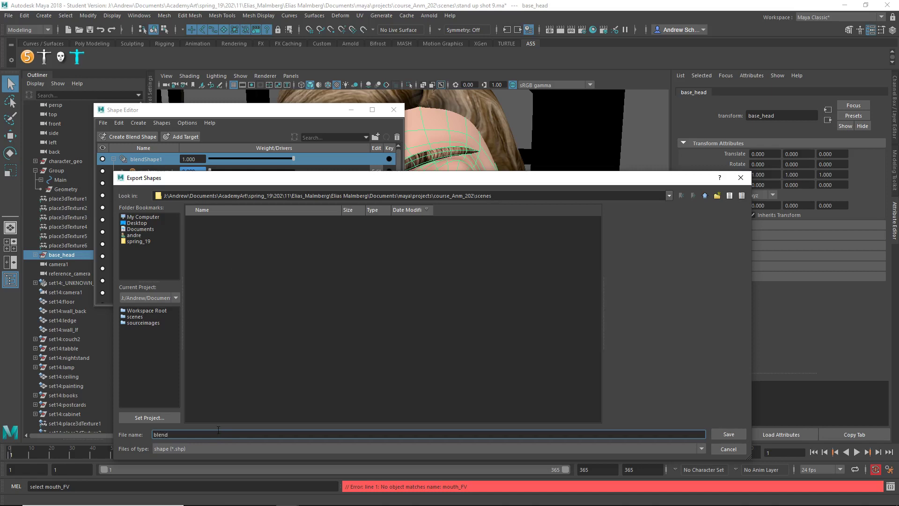
pyautogui.press('Return')
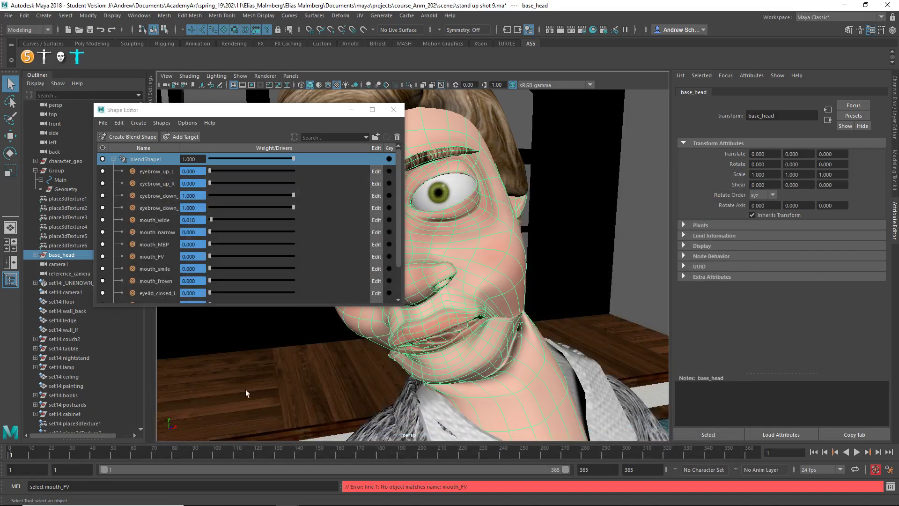
pyautogui.click(393, 110)
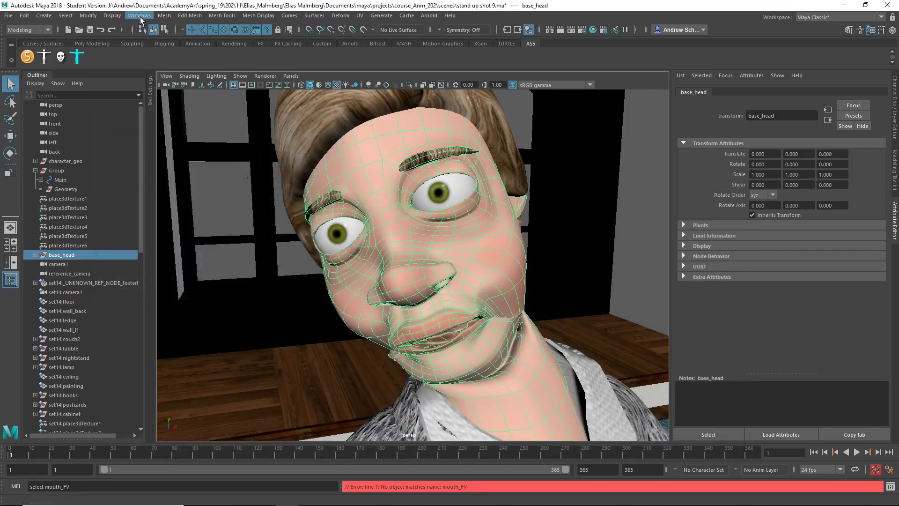
# - Load the animImportExport.mll plug-in and close the Plug-in Manager
pyautogui.click(140, 15)
pyautogui.moveTo(187, 105)
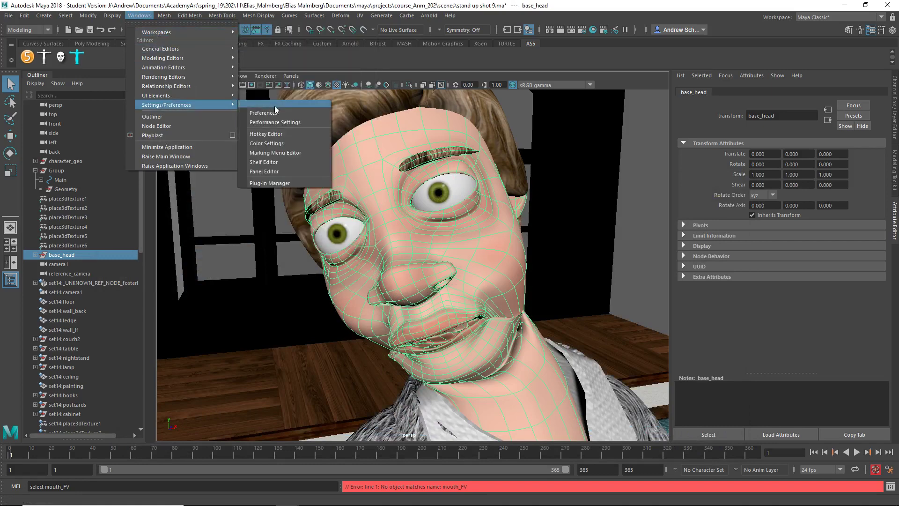
pyautogui.click(280, 183)
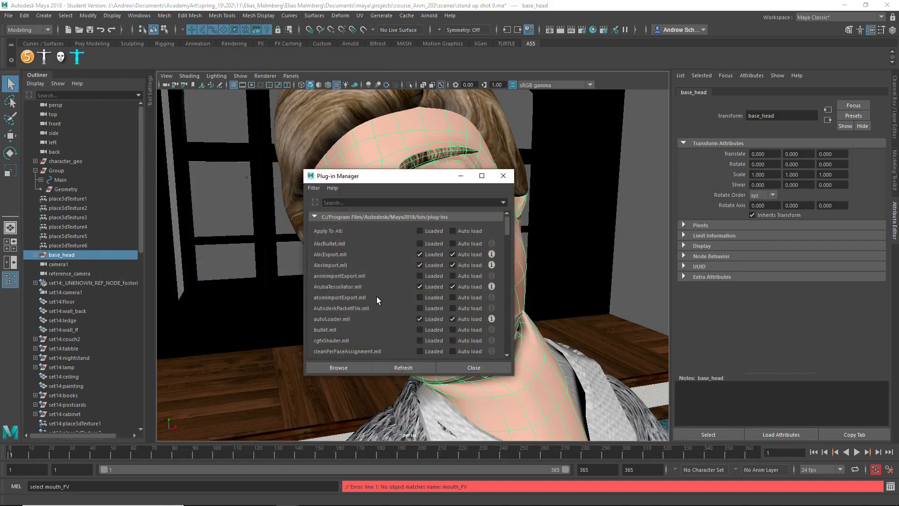
pyautogui.click(420, 276)
pyautogui.click(503, 176)
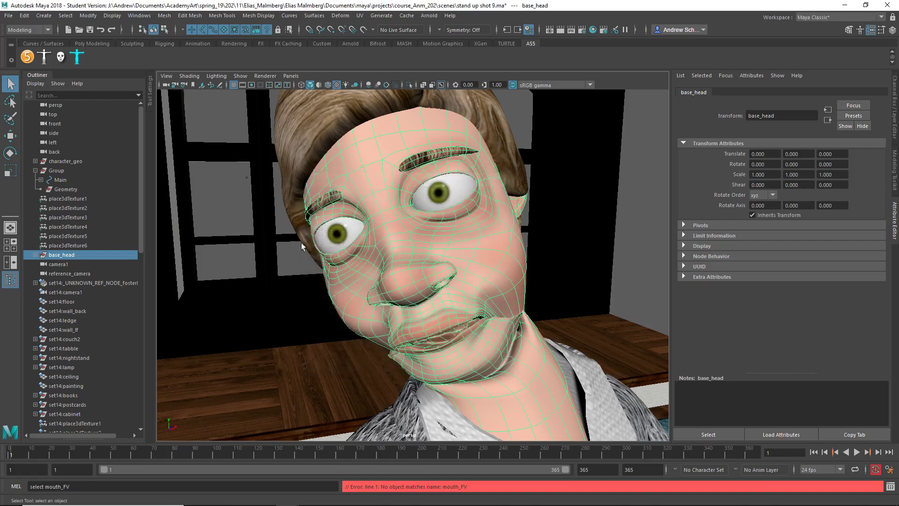
# - Export the animation of Group and its hierarchy as an animExport file named anim in the scenes folder
pyautogui.click(60, 169)
pyautogui.click(8, 15)
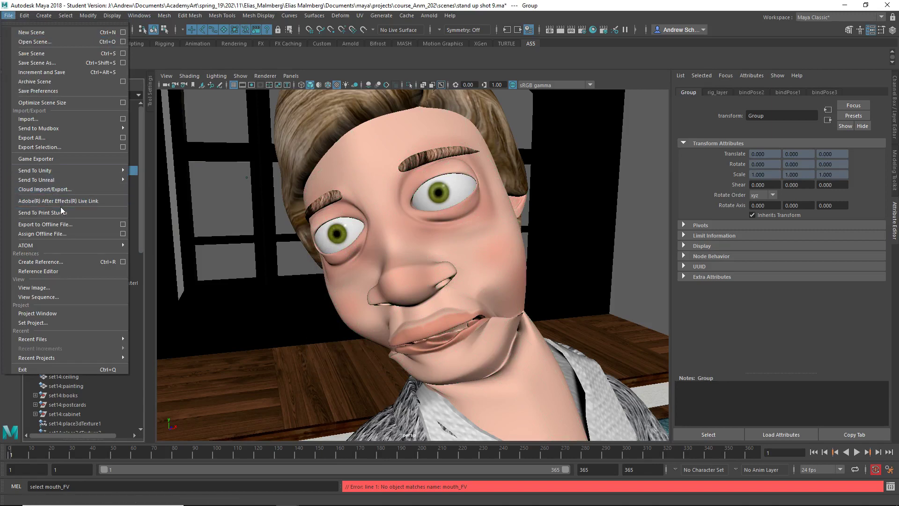
pyautogui.click(122, 147)
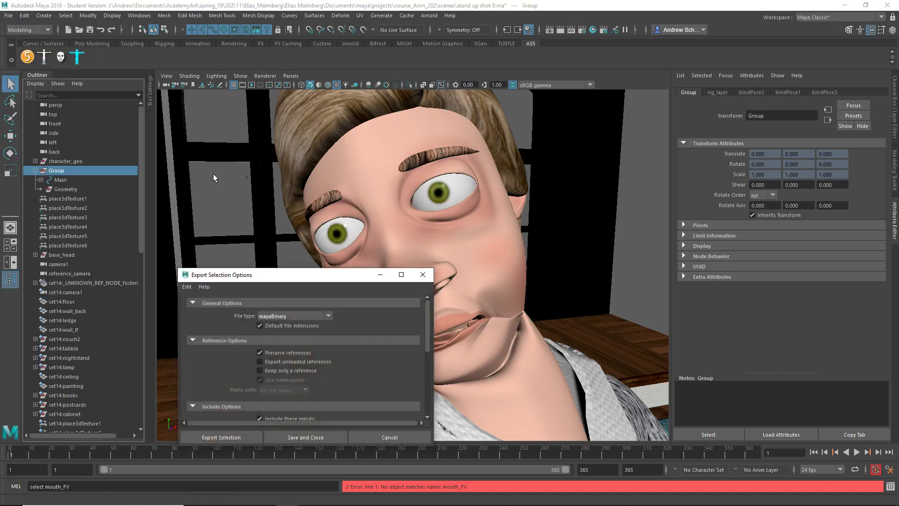
pyautogui.click(273, 318)
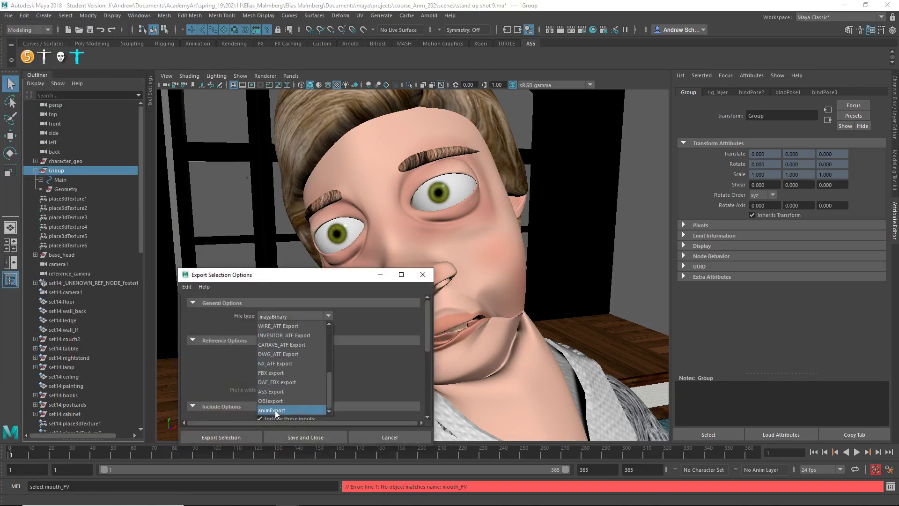
pyautogui.click(275, 410)
pyautogui.scroll(-2, 283, 345)
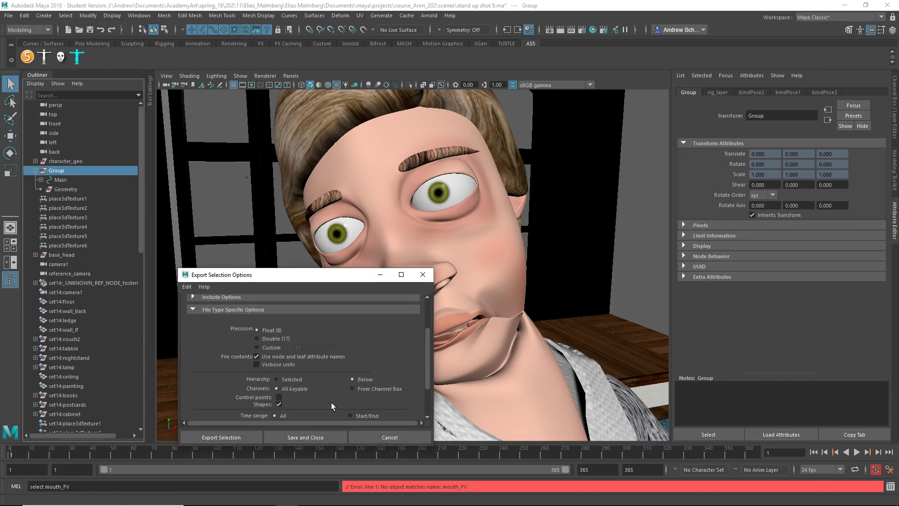
pyautogui.click(243, 436)
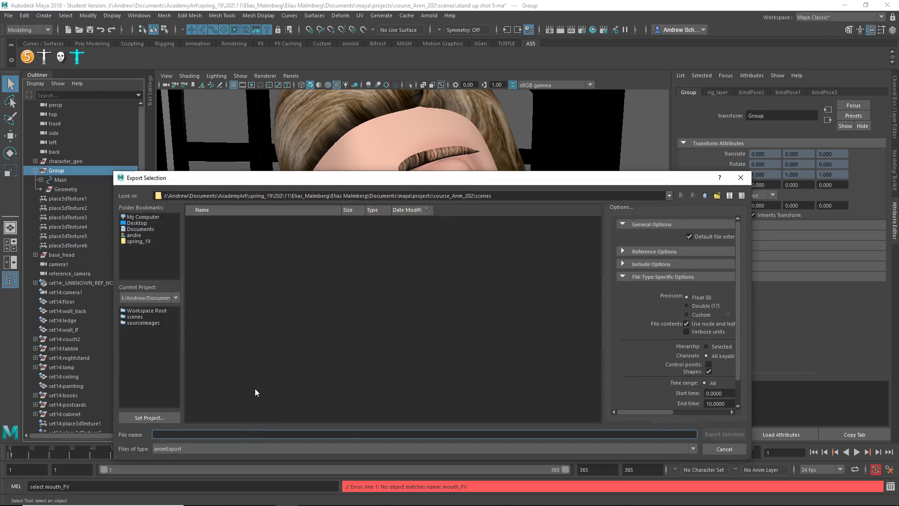
pyautogui.write('anim')
pyautogui.press('Return')
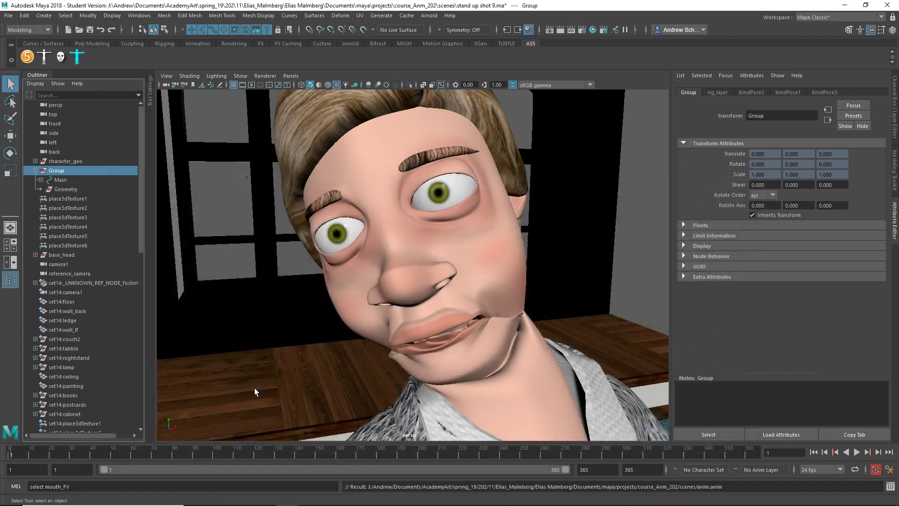
# - Open the male 45 pose.ma scene without saving the changes to the stand up shot 9 scene
pyautogui.click(8, 16)
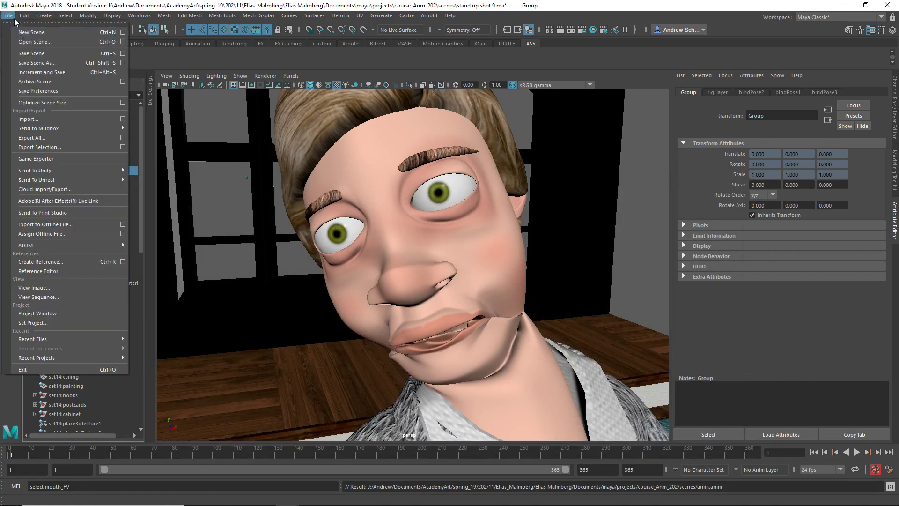
pyautogui.click(26, 41)
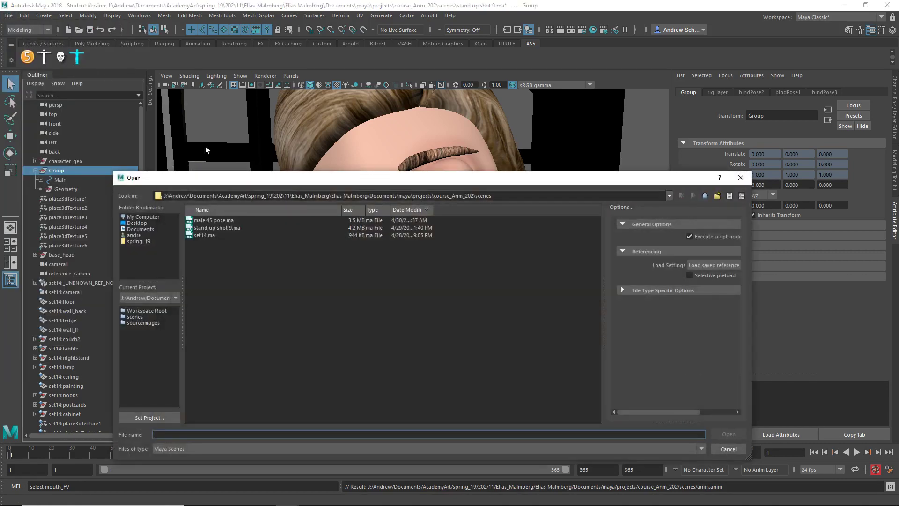
pyautogui.doubleClick(226, 219)
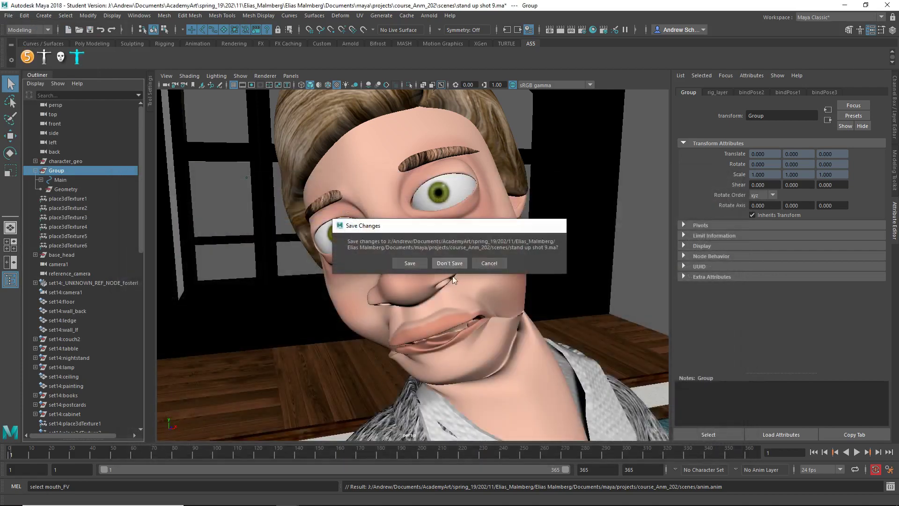
pyautogui.click(449, 262)
pyautogui.click(421, 265)
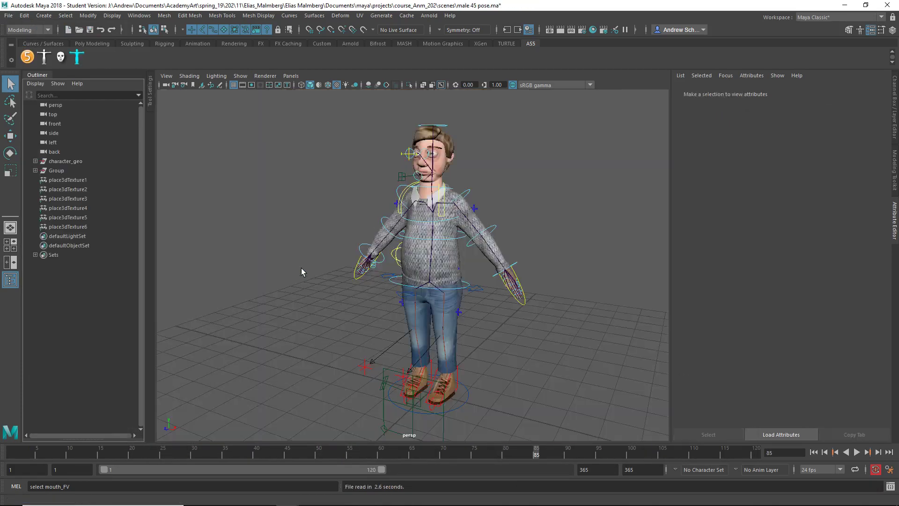
pyautogui.hotkey('ctrl', 's')
pyautogui.click(8, 15)
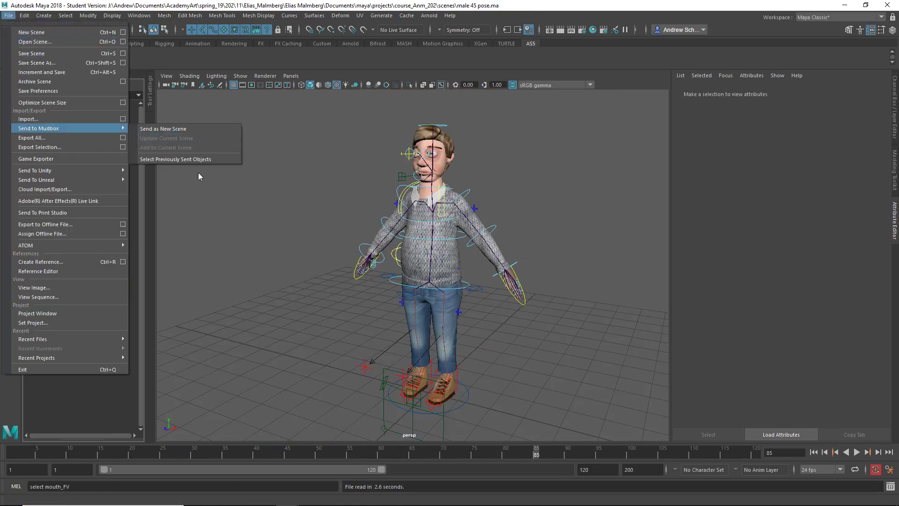
pyautogui.click(305, 204)
# - Create a blend shape deformer on the character's head mesh in the Shape Editor
pyautogui.click(418, 167)
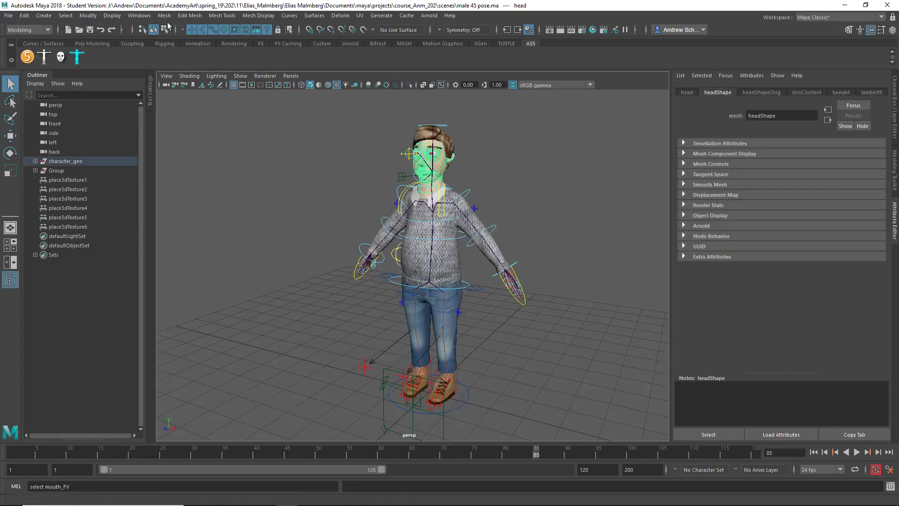
pyautogui.click(139, 15)
pyautogui.moveTo(188, 67)
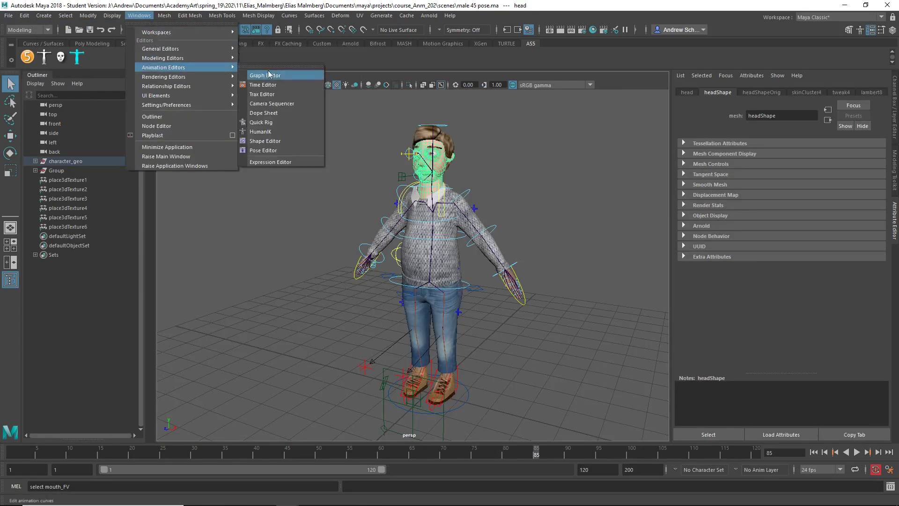
pyautogui.click(268, 141)
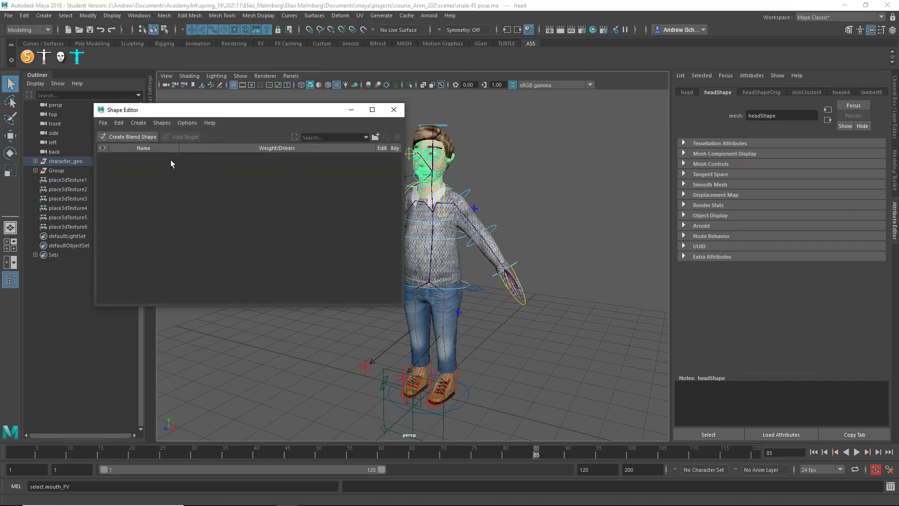
pyautogui.click(103, 124)
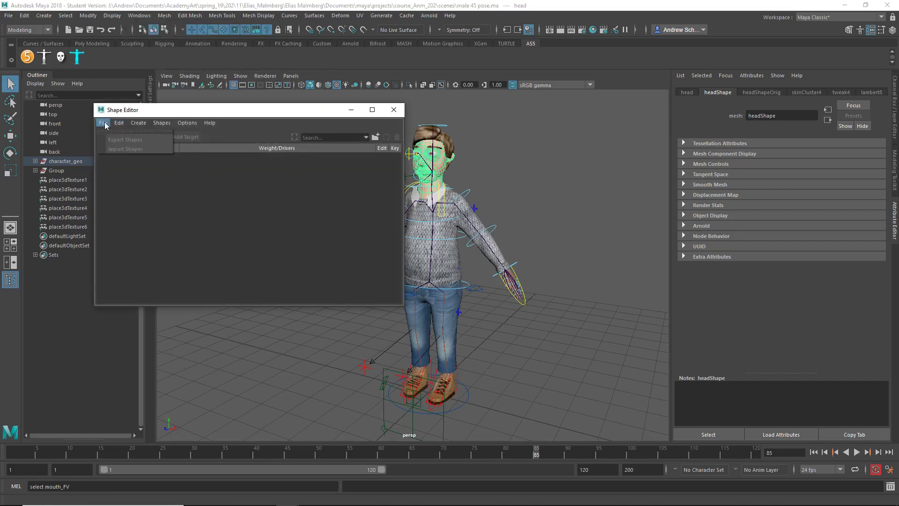
pyautogui.click(131, 112)
pyautogui.click(129, 136)
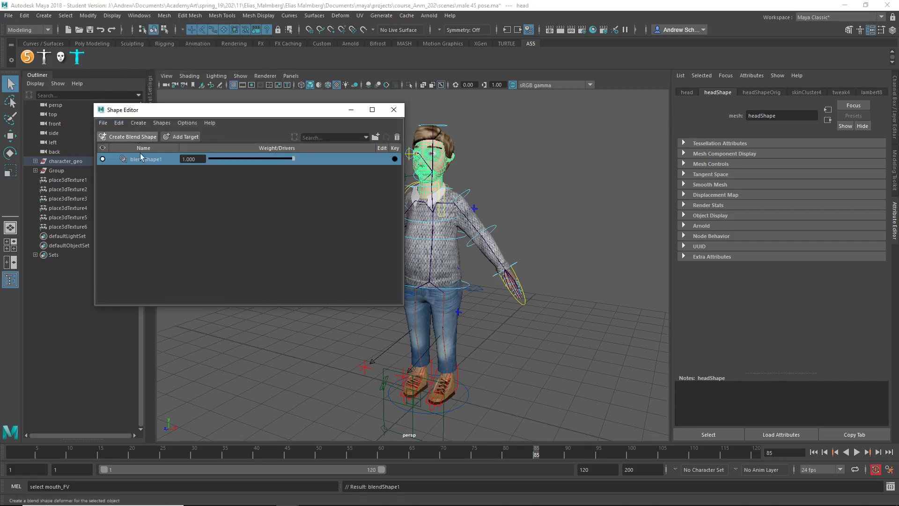
# - Import the shapes from blend.shp into the head's blend shape deformer
pyautogui.click(104, 124)
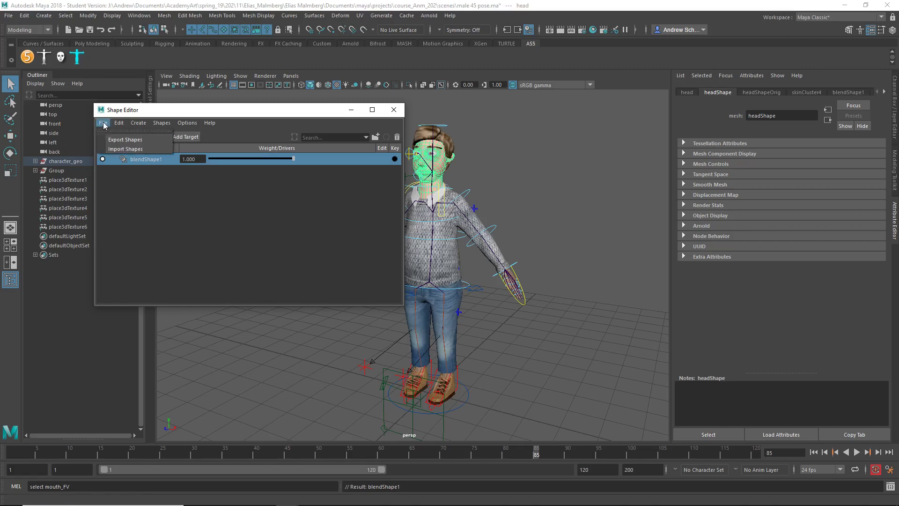
pyautogui.click(127, 142)
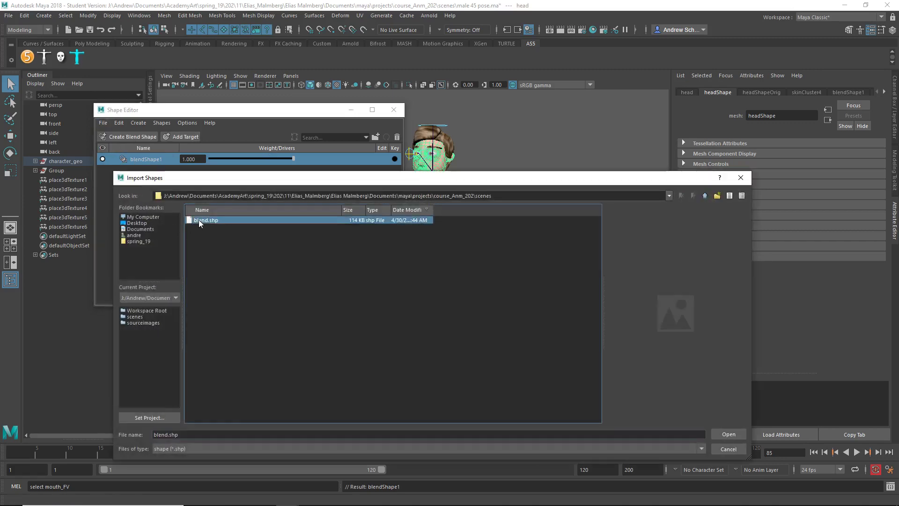
pyautogui.doubleClick(198, 220)
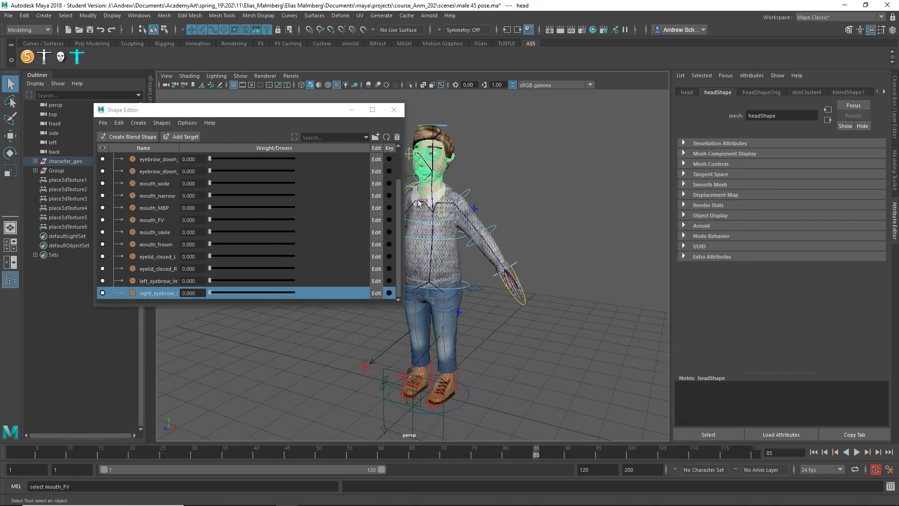
# - Test the mouth_FV target on the head by raising its weight, undo the change and deselect the head
pyautogui.keyDown('alt'); pyautogui.moveTo(498, 183); pyautogui.dragTo(560, 222, button='middle'); pyautogui.keyUp('alt')
pyautogui.keyDown('ctrl'); pyautogui.keyDown('alt'); pyautogui.moveTo(483, 169); pyautogui.dragTo(513, 216); pyautogui.keyUp('alt'); pyautogui.keyUp('ctrl')
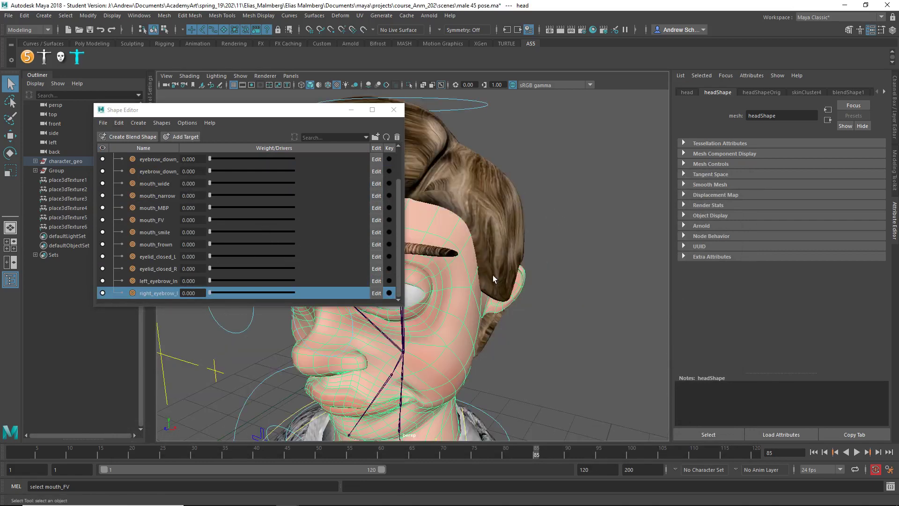
pyautogui.keyDown('alt'); pyautogui.moveTo(525, 274); pyautogui.dragTo(635, 157, button='middle'); pyautogui.keyUp('alt')
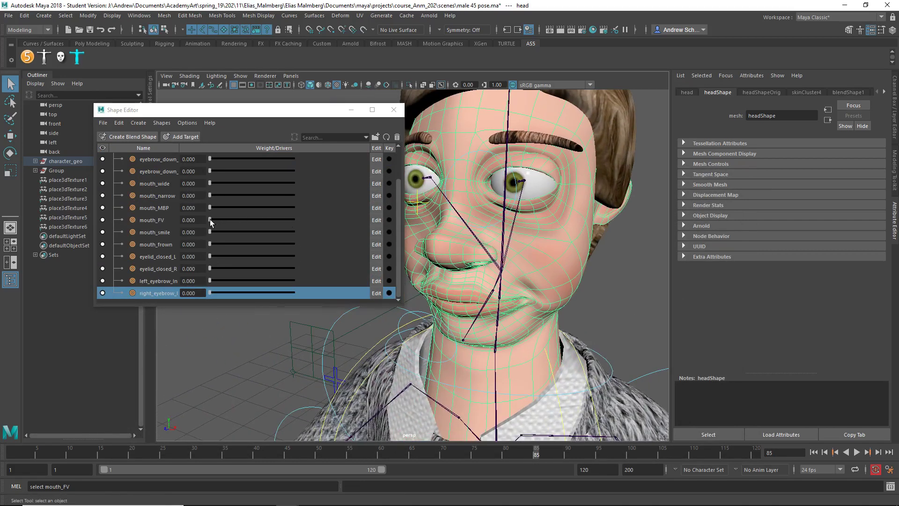
pyautogui.moveTo(210, 220); pyautogui.dragTo(299, 224)
pyautogui.hotkey('ctrl', 'z')
pyautogui.scroll(-5, 520, 326)
pyautogui.click(565, 291)
pyautogui.scroll(-5, 565, 291)
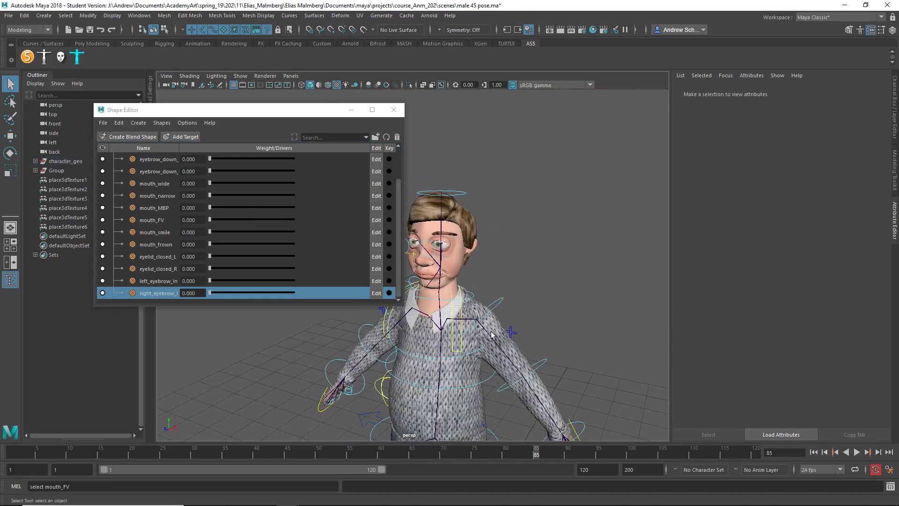
# - Test the rig by moving the RootX_M control and rotating the FKHead_M control, and undo both changes
pyautogui.keyDown('alt'); pyautogui.moveTo(528, 420); pyautogui.dragTo(547, 325, button='middle'); pyautogui.keyUp('alt')
pyautogui.keyDown('alt'); pyautogui.moveTo(548, 325); pyautogui.dragTo(532, 367); pyautogui.keyUp('alt')
pyautogui.click(532, 367)
pyautogui.press('w')
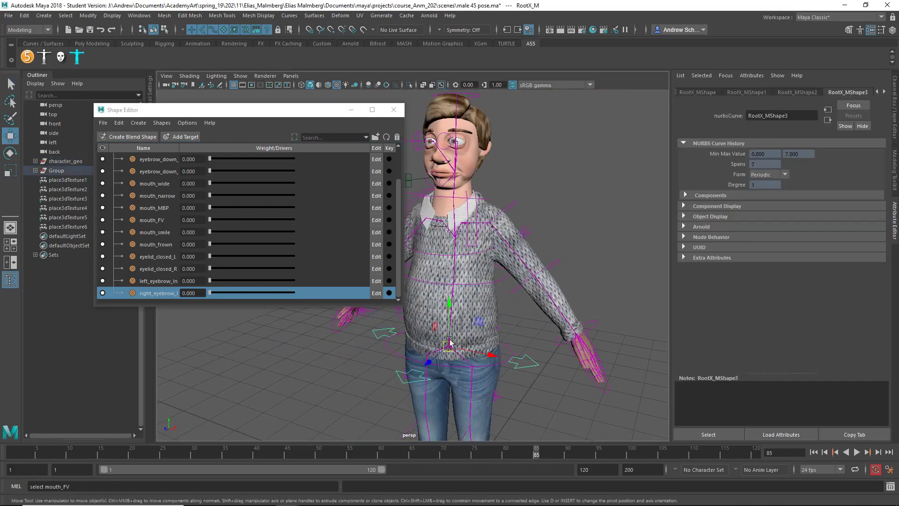
pyautogui.moveTo(451, 345); pyautogui.dragTo(487, 234)
pyautogui.click(447, 177)
pyautogui.press('e')
pyautogui.moveTo(447, 176); pyautogui.dragTo(433, 142)
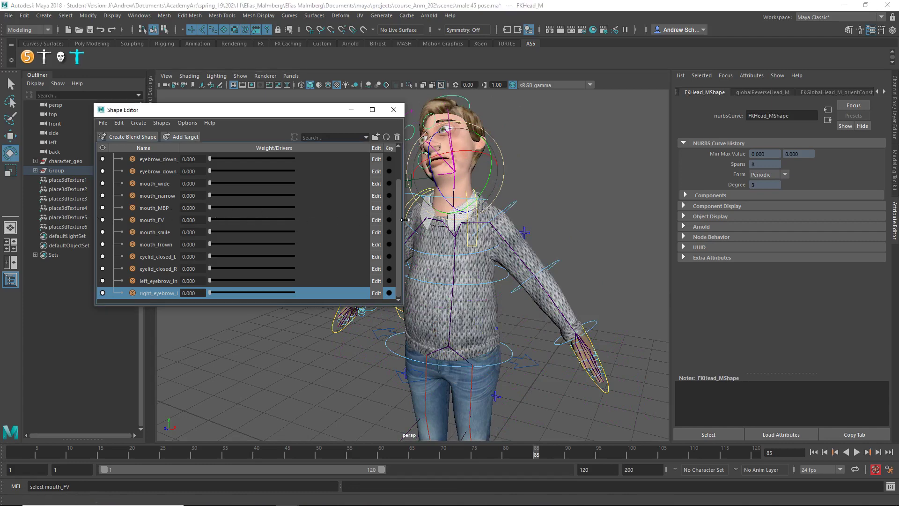
pyautogui.click(545, 191)
pyautogui.hotkey('ctrl', 'z')
pyautogui.hotkey('ctrl', 'z')
pyautogui.click(532, 229)
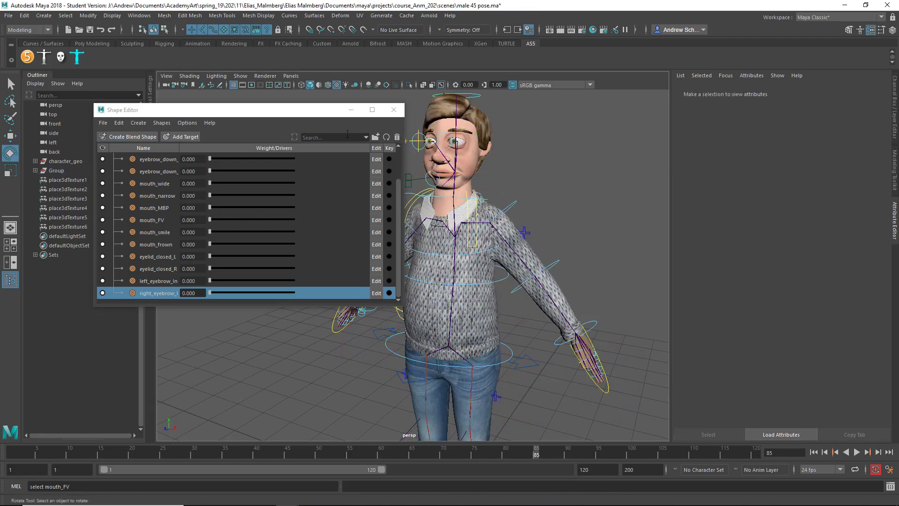
# - Save the scene as male_46 in the scenes folder and close the Shape Editor
pyautogui.press('q')
pyautogui.click(8, 15)
pyautogui.click(28, 55)
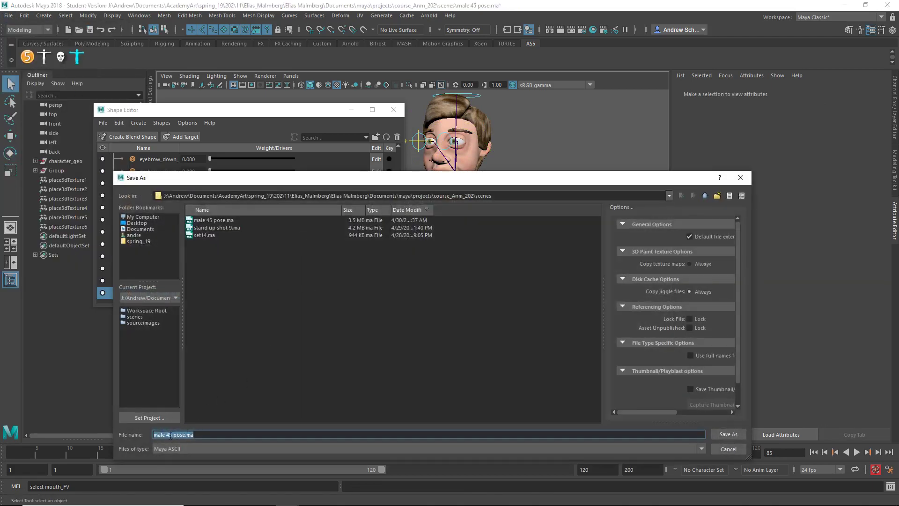
pyautogui.click(185, 435)
pyautogui.press('BackSpace')
pyautogui.press('BackSpace')
pyautogui.press('BackSpace')
pyautogui.press('BackSpace')
pyautogui.press('BackSpace')
pyautogui.press('BackSpace')
pyautogui.press('BackSpace')
pyautogui.press('BackSpace')
pyautogui.write('_46')
pyautogui.press('Return')
pyautogui.press('Return')
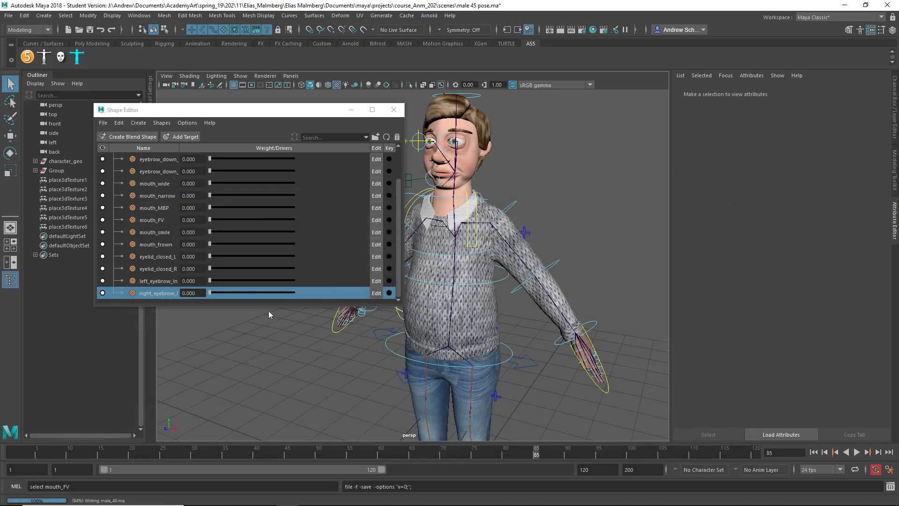
pyautogui.press('e')
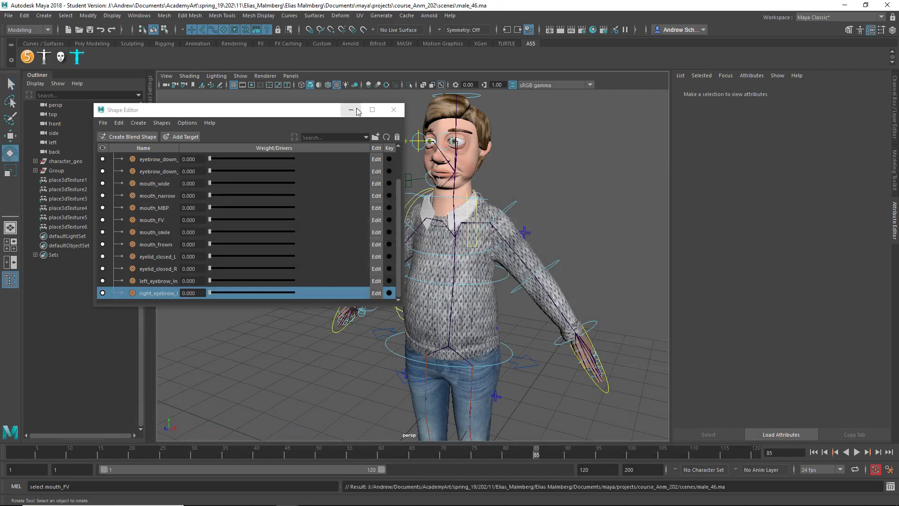
pyautogui.click(393, 110)
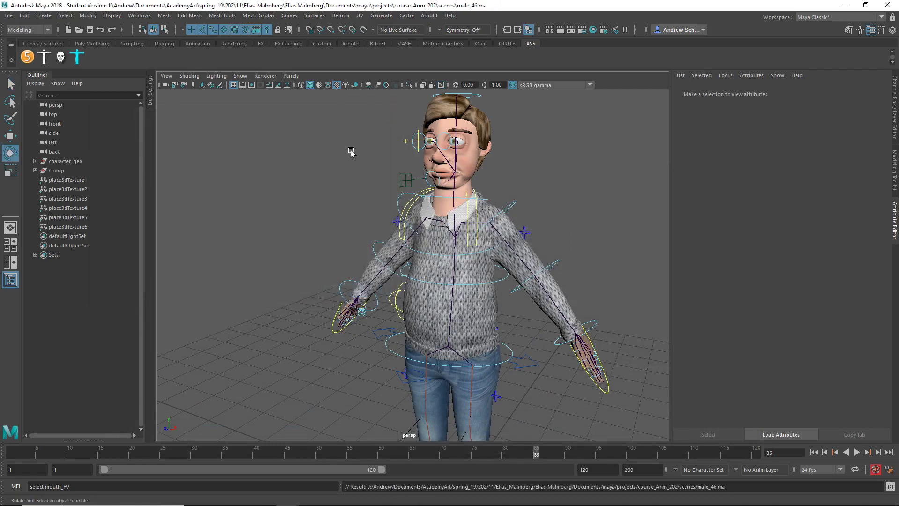
# - Start a new scene and open set14.ma without saving the untitled scene
pyautogui.click(9, 16)
pyautogui.click(21, 33)
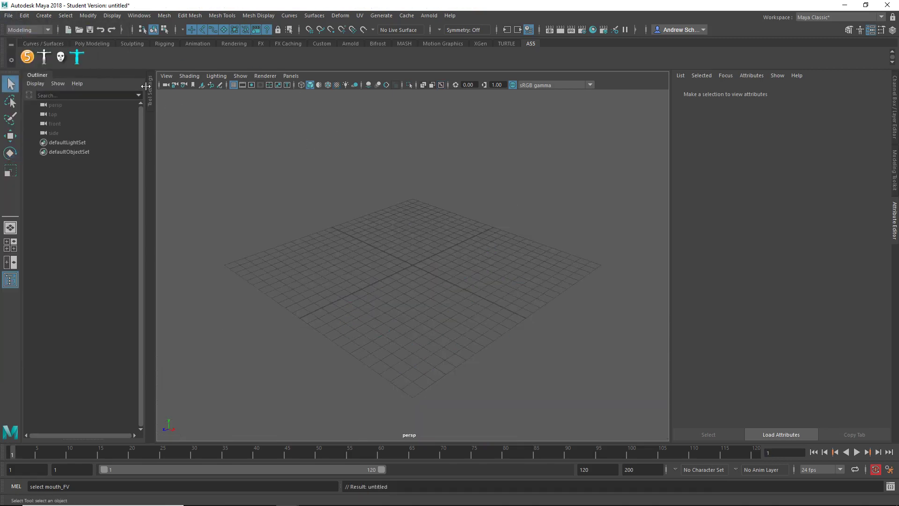
pyautogui.click(8, 16)
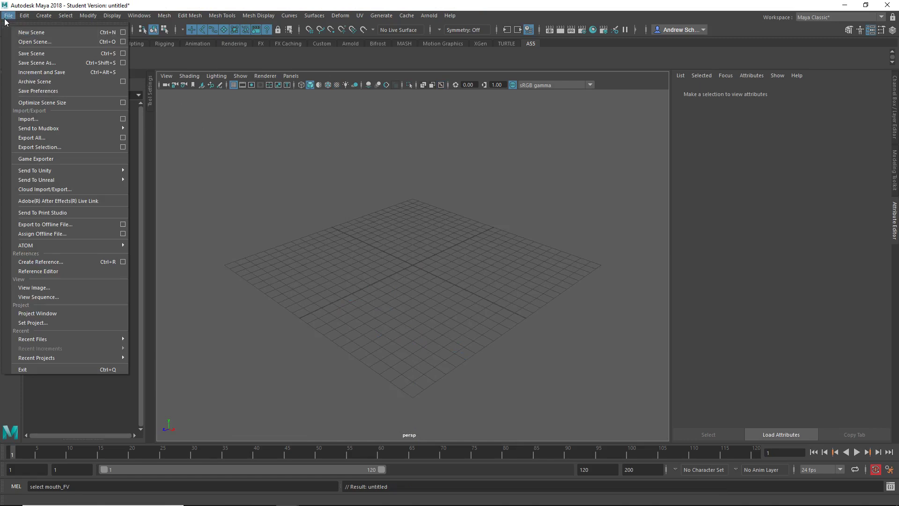
pyautogui.click(33, 42)
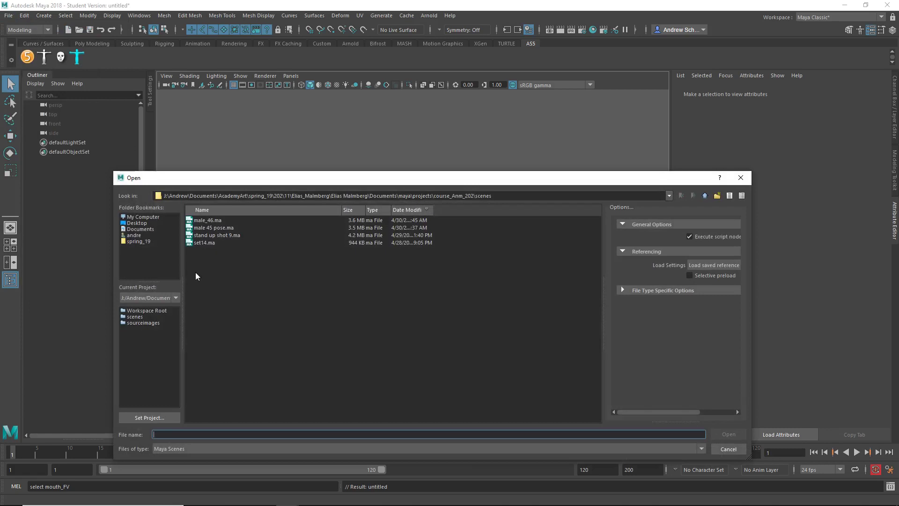
pyautogui.doubleClick(216, 242)
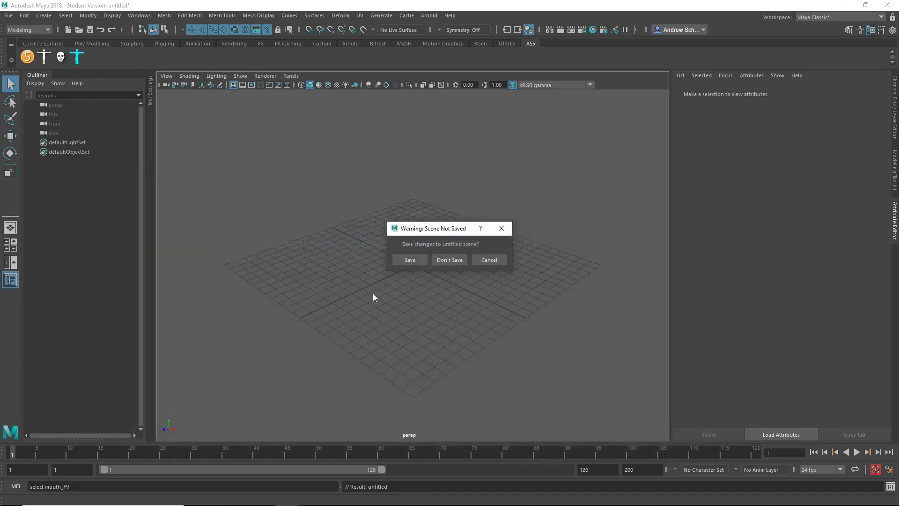
pyautogui.click(446, 260)
pyautogui.click(429, 263)
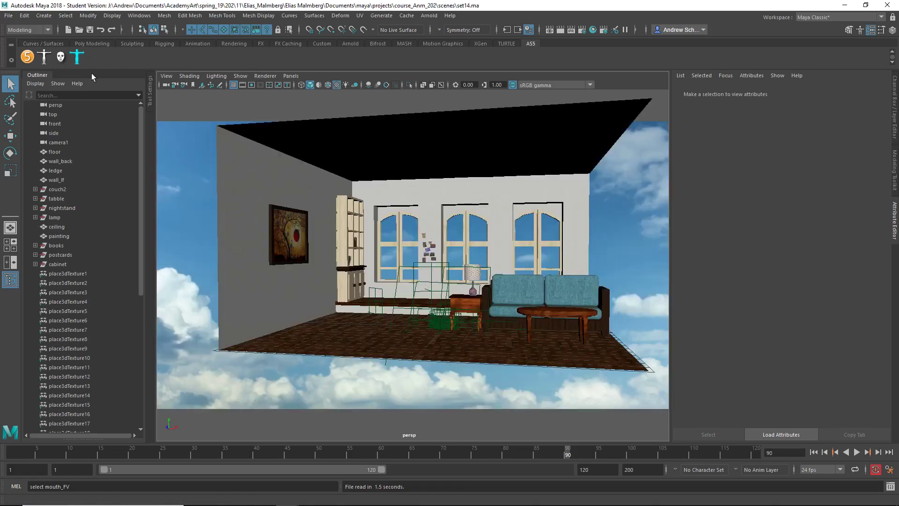
# - Reference the male_46.ma character file into the set14 scene
pyautogui.click(9, 15)
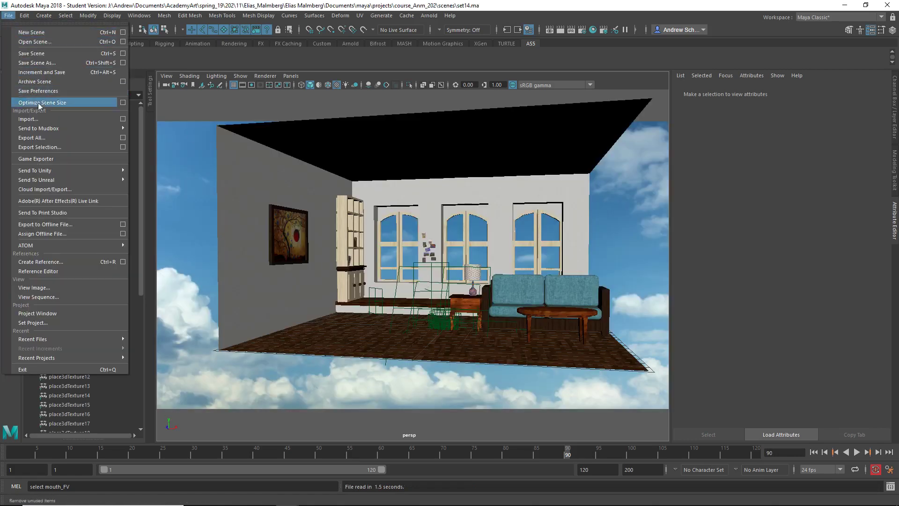
pyautogui.click(57, 262)
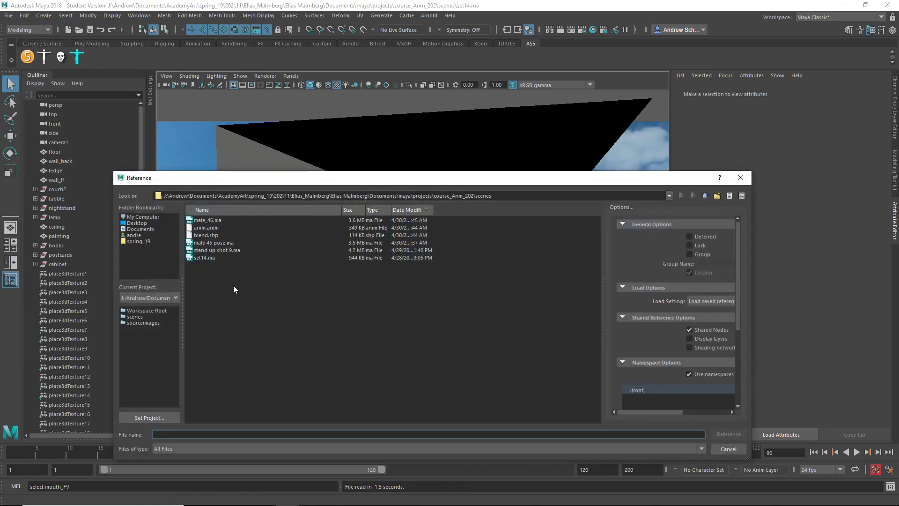
pyautogui.doubleClick(207, 220)
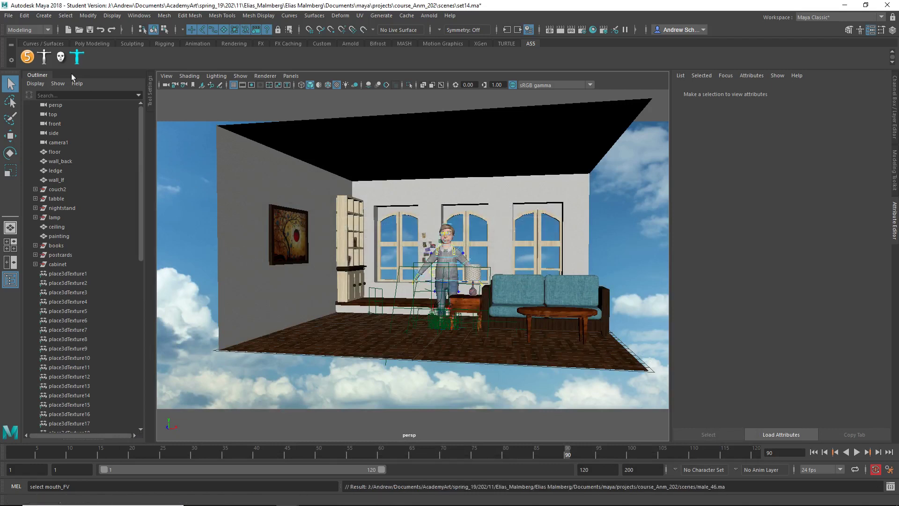
# - Import the anim.anim animation file from the scenes folder onto male_46:Group, using the animImport file type
pyautogui.click(9, 16)
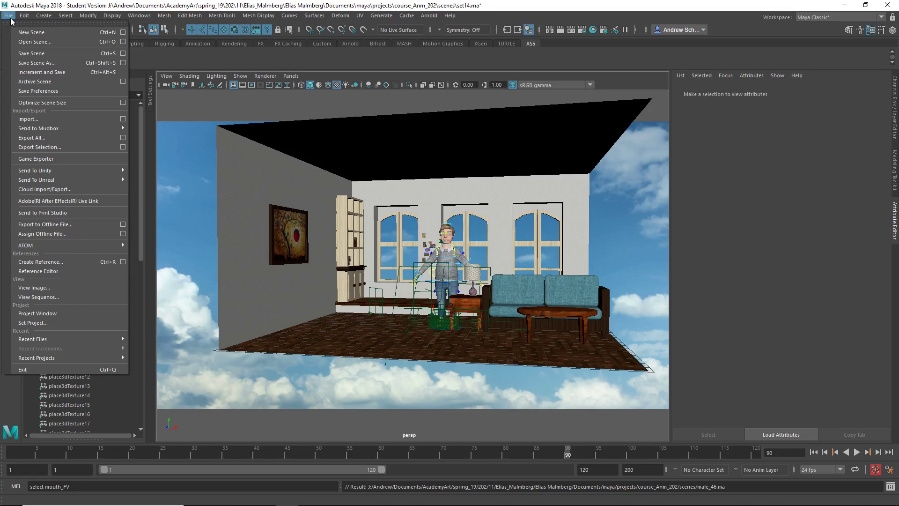
pyautogui.click(12, 18)
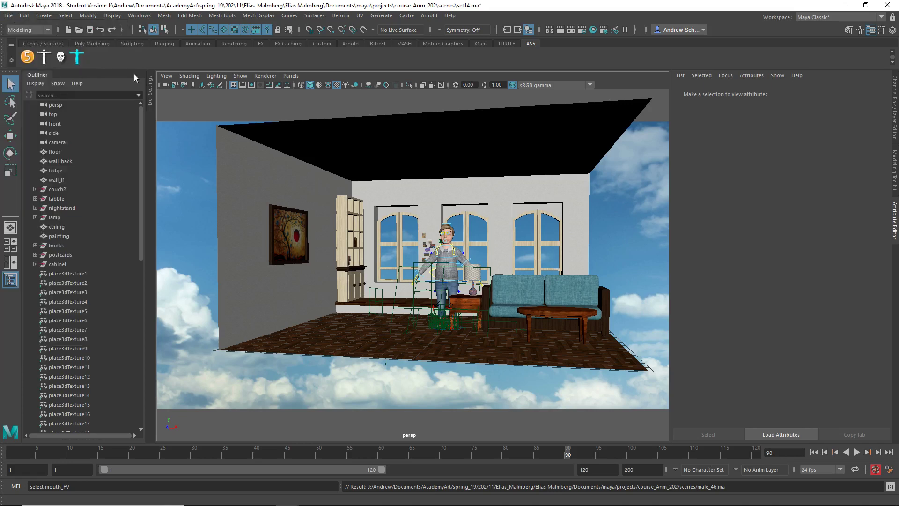
pyautogui.scroll(-12, 102, 219)
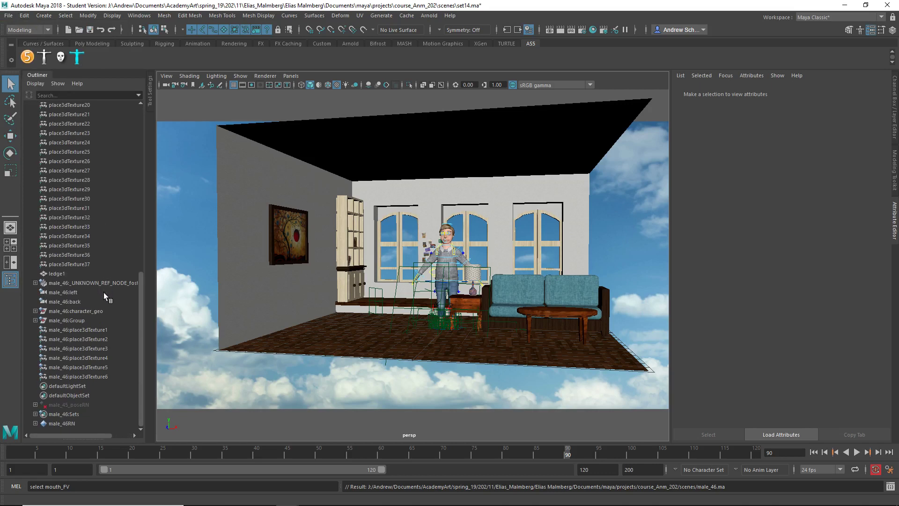
pyautogui.click(100, 320)
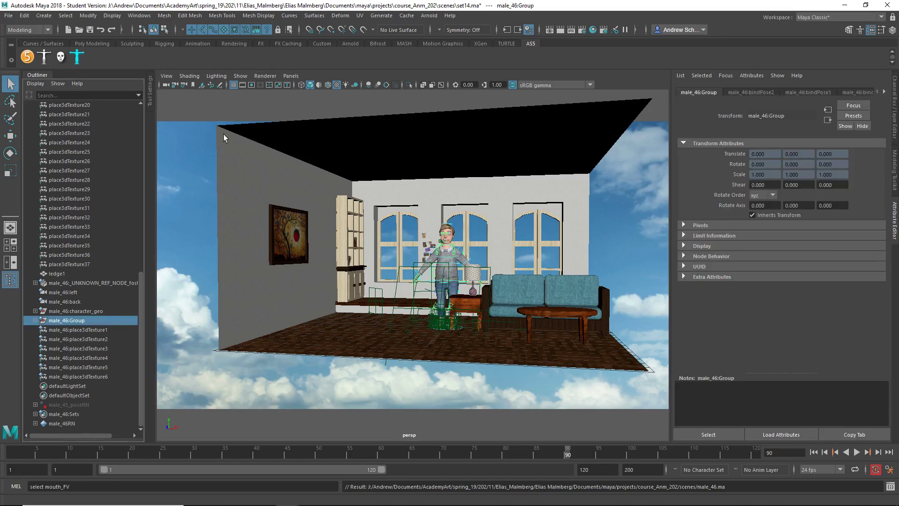
pyautogui.click(8, 15)
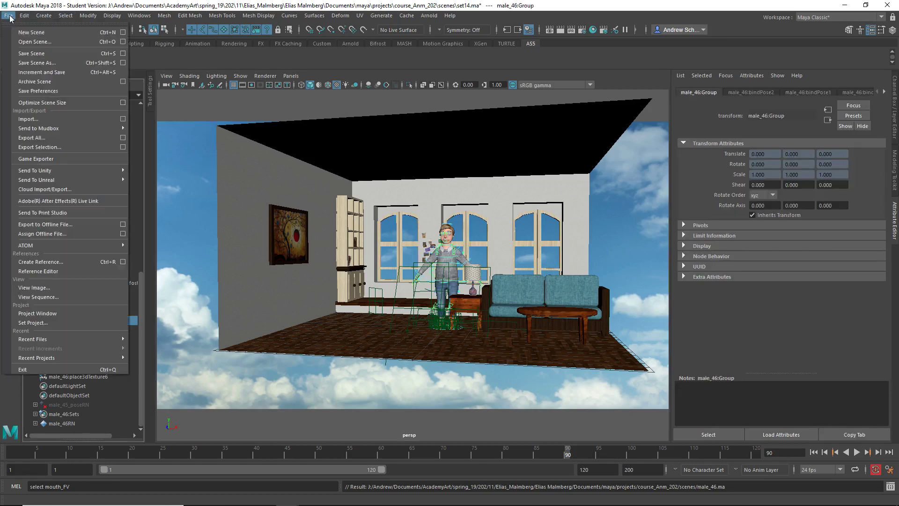
pyautogui.click(120, 120)
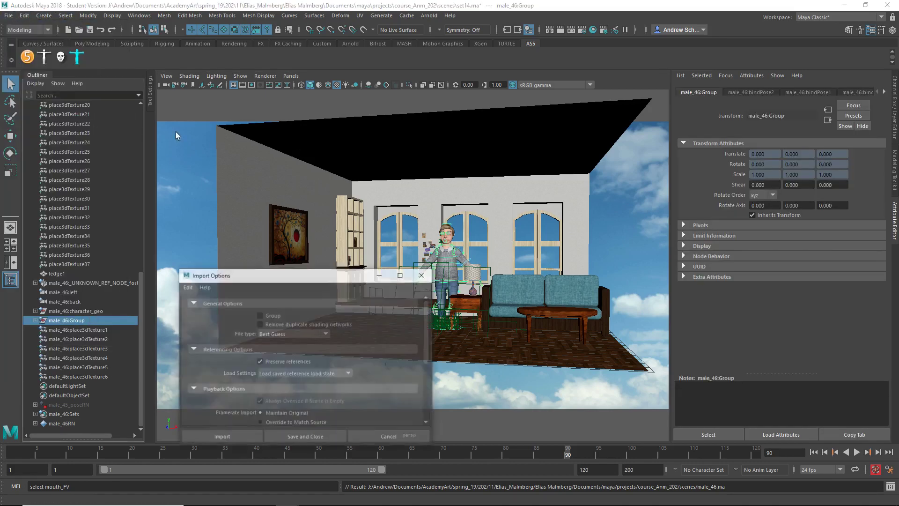
pyautogui.click(294, 333)
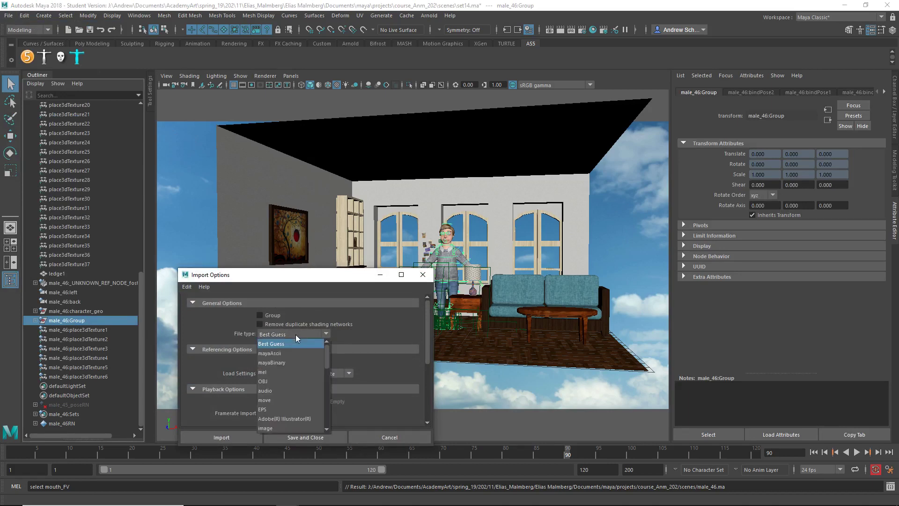
pyautogui.click(293, 428)
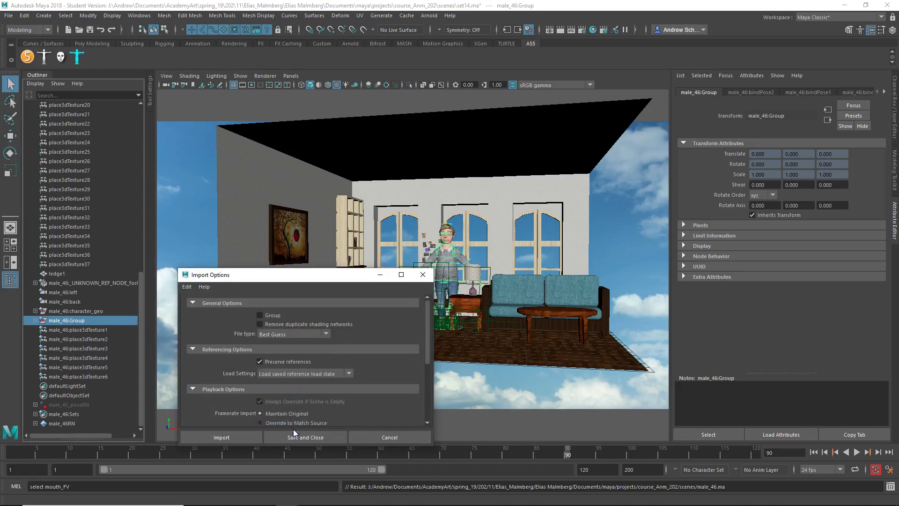
pyautogui.click(248, 434)
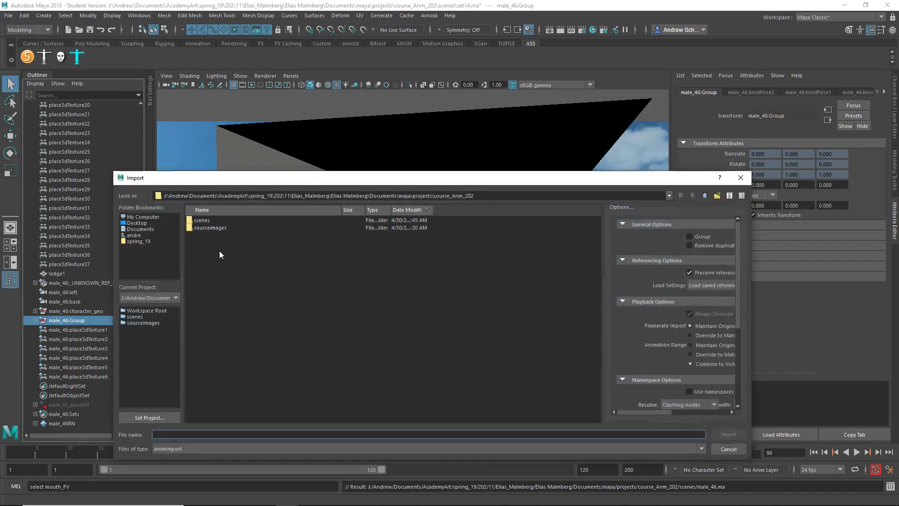
pyautogui.doubleClick(213, 220)
pyautogui.doubleClick(215, 221)
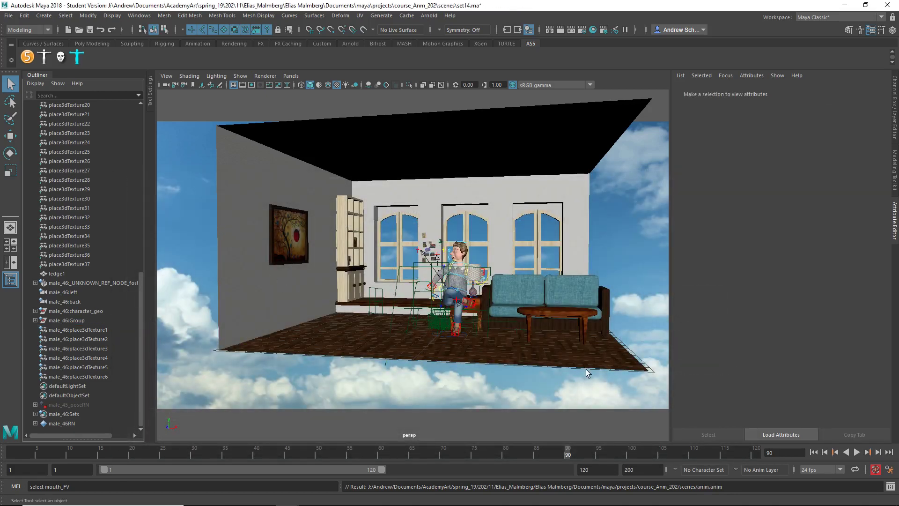
# - Return to frame 1, move closer to the seated character and scrub through the timeline to check the imported animation
pyautogui.click(813, 452)
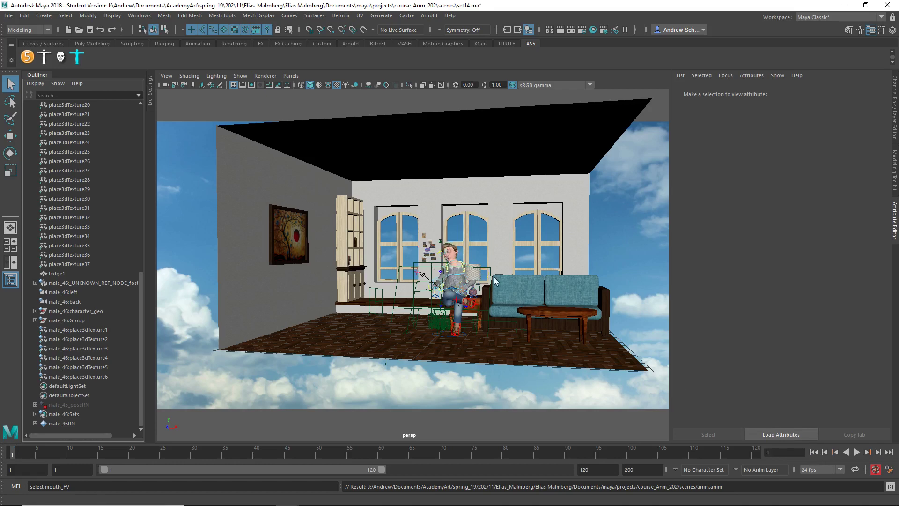
pyautogui.keyDown('ctrl'); pyautogui.keyDown('alt'); pyautogui.moveTo(375, 243); pyautogui.dragTo(561, 401); pyautogui.keyUp('alt'); pyautogui.keyUp('ctrl')
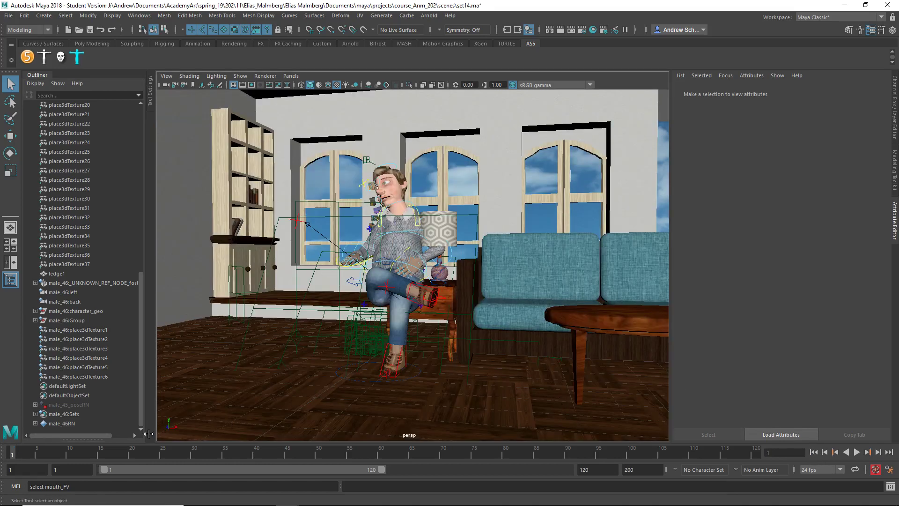
pyautogui.moveTo(100, 455); pyautogui.dragTo(179, 457)
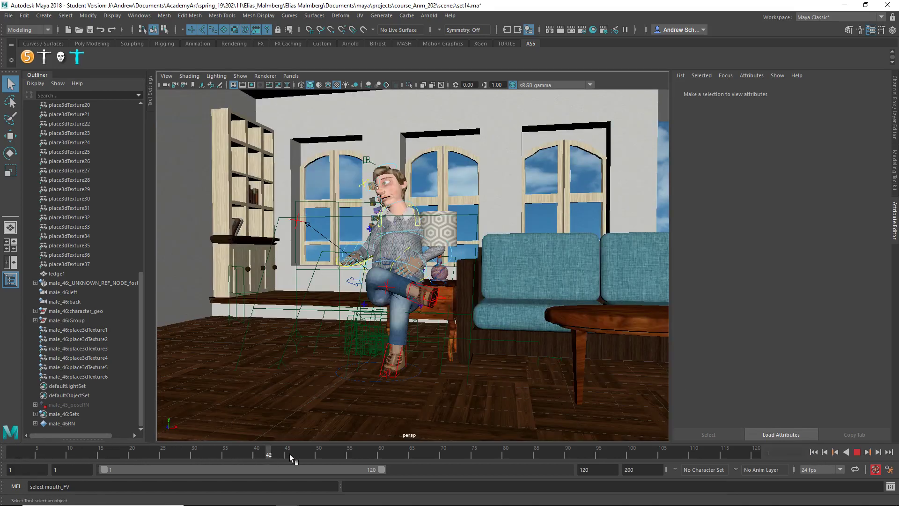
pyautogui.moveTo(298, 453)
pyautogui.mouseDown()
pyautogui.moveTo(619, 452)
pyautogui.moveTo(692, 462)
pyautogui.mouseUp()
pyautogui.moveTo(793, 463); pyautogui.dragTo(10, 452)
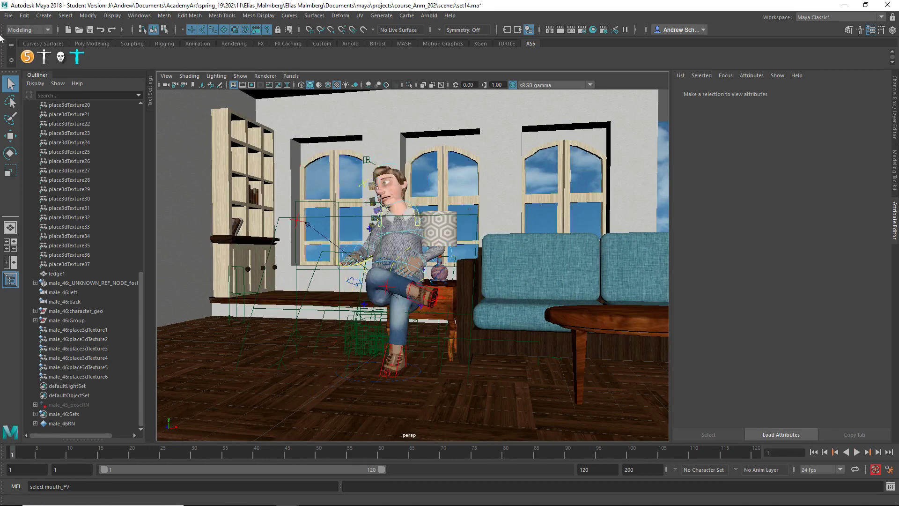
# - Save the scene under the new name set15.ma in the scenes folder, accepting the student version notice
pyautogui.click(9, 15)
pyautogui.click(30, 63)
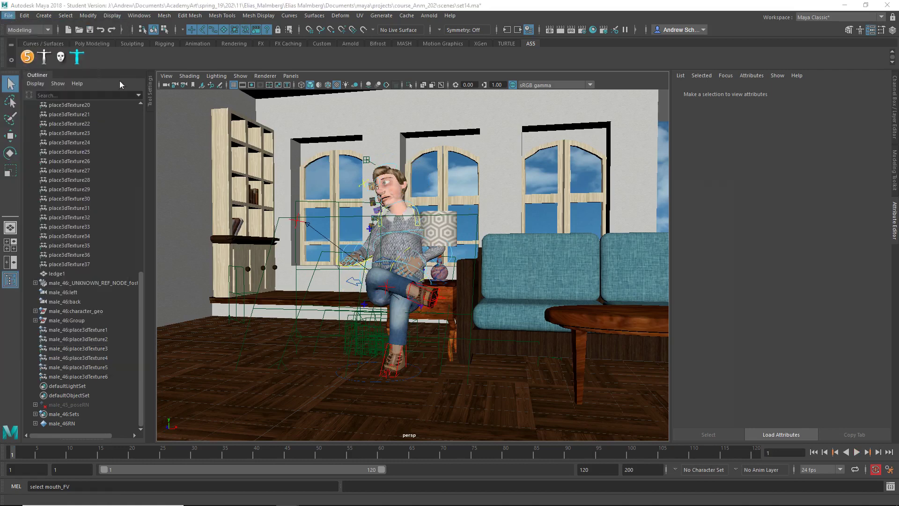
pyautogui.click(165, 434)
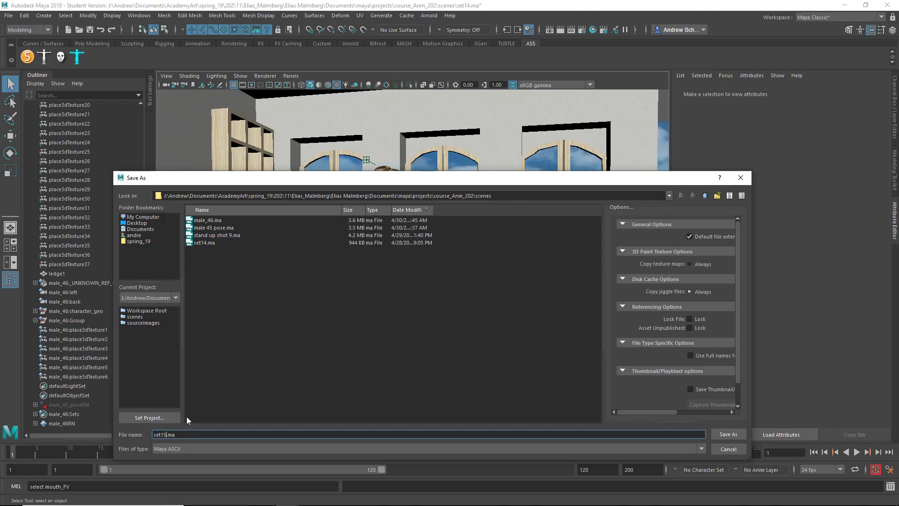
pyautogui.press('Return')
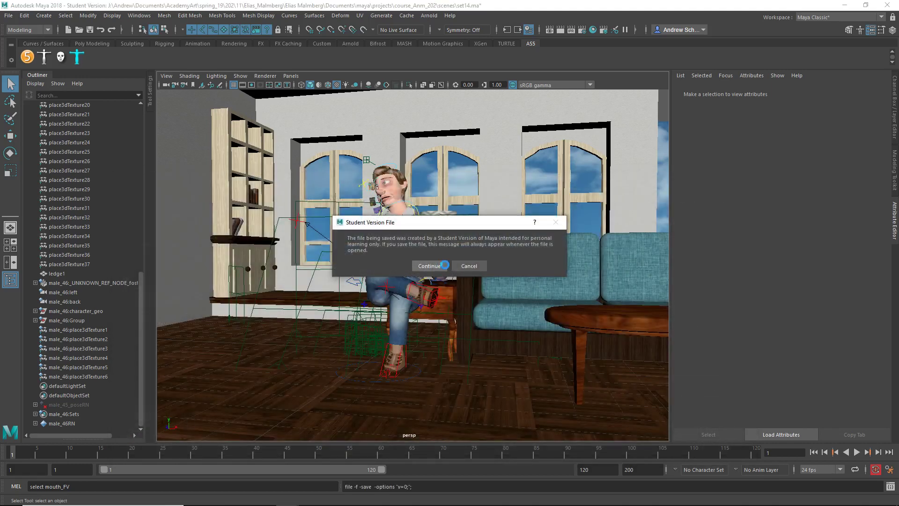
pyautogui.click(430, 265)
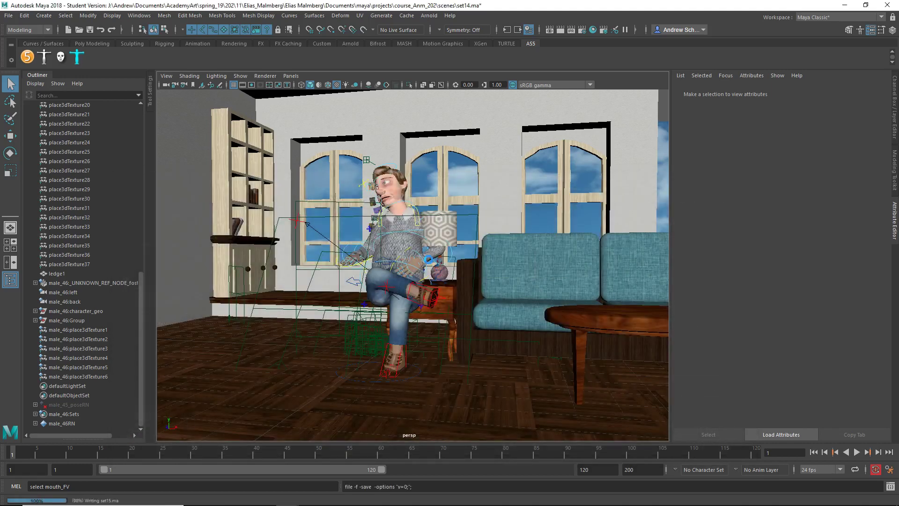
# - Select the FKJaw_M control and frame it to examine the character's face up close
pyautogui.click(377, 198)
pyautogui.click(380, 196)
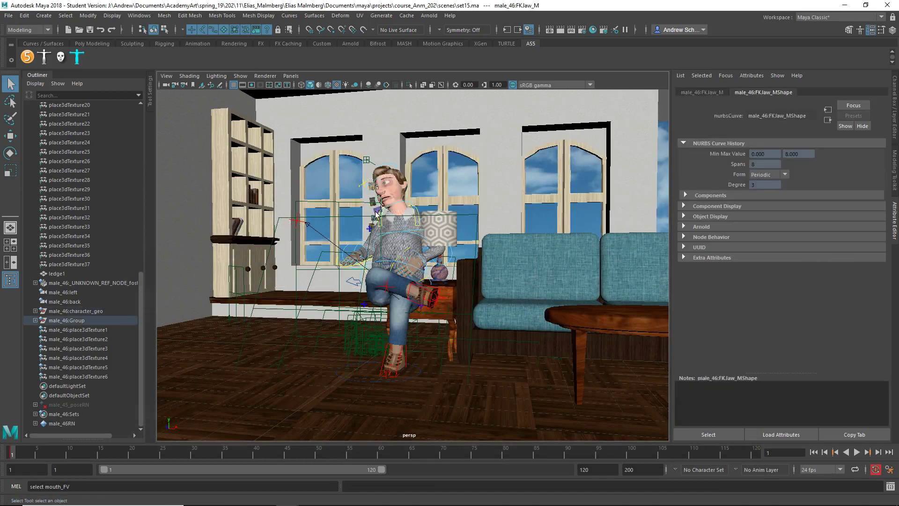
pyautogui.press('f')
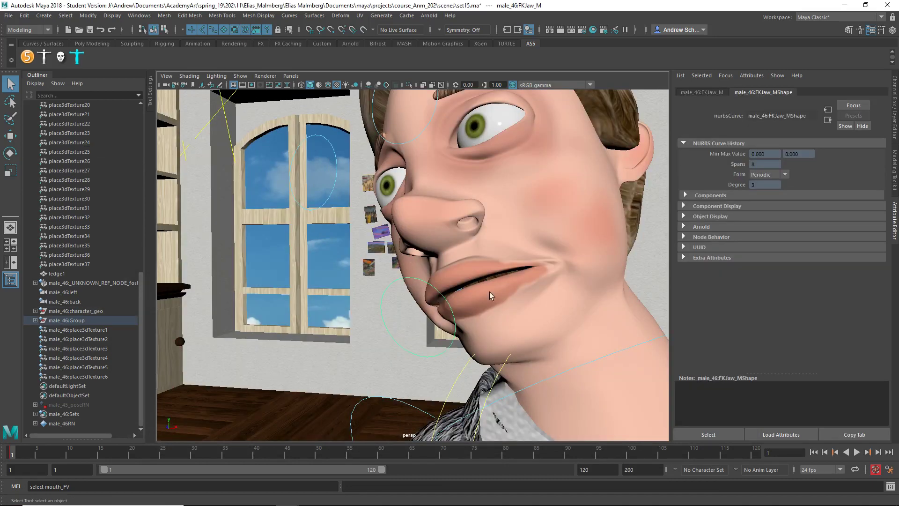
pyautogui.scroll(-10, 434, 291)
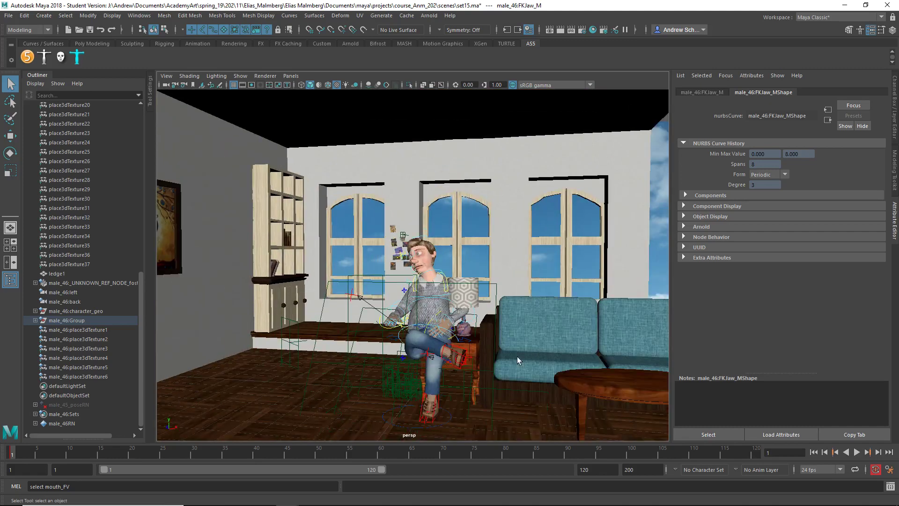
# - Select the character's Main control, try moving it with the Move tool, and undo the change
pyautogui.keyDown('alt'); pyautogui.moveTo(505, 319); pyautogui.dragTo(527, 333); pyautogui.keyUp('alt')
pyautogui.click(465, 421)
pyautogui.press('w')
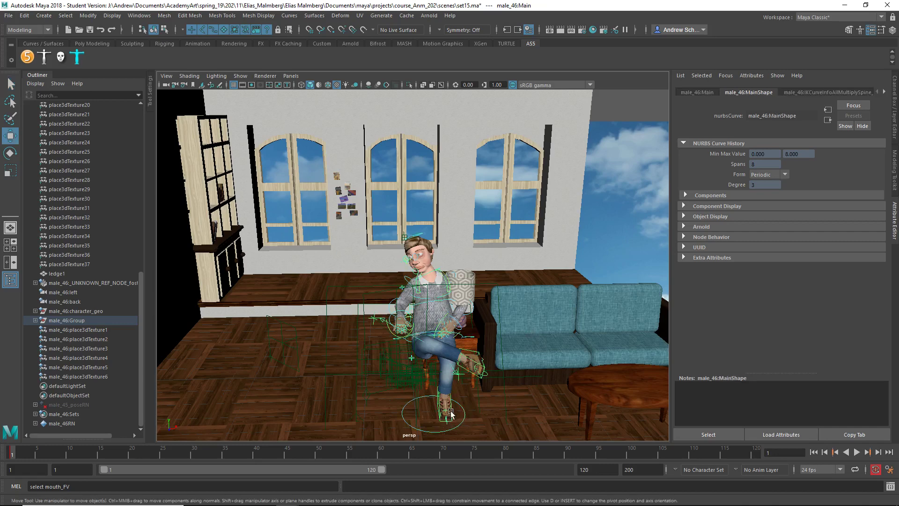
pyautogui.scroll(-4, 451, 411)
pyautogui.scroll(4, 446, 369)
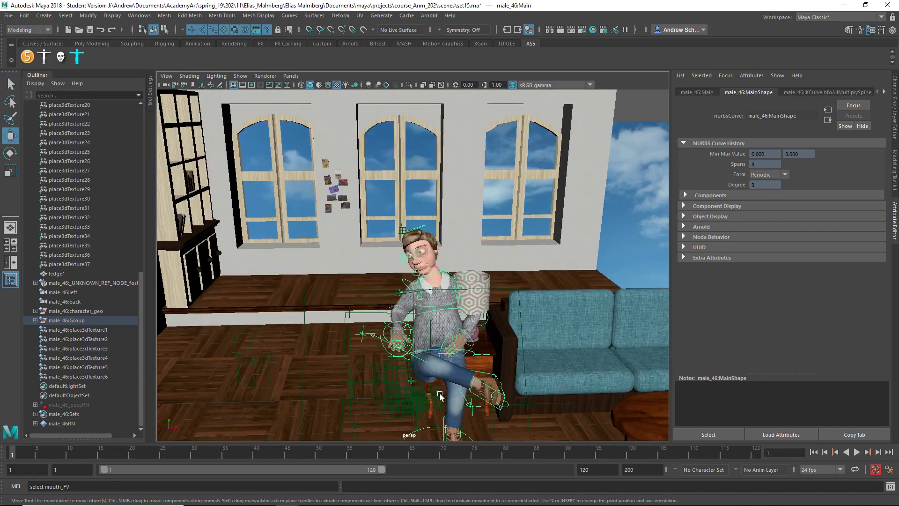
pyautogui.moveTo(440, 393); pyautogui.dragTo(480, 409, button='middle')
pyautogui.hotkey('ctrl', 'z')
pyautogui.scroll(-4, 393, 394)
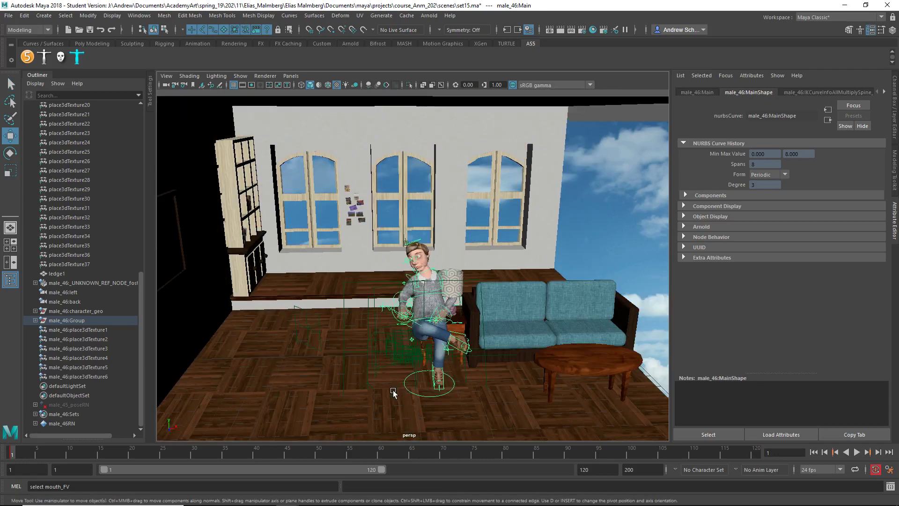